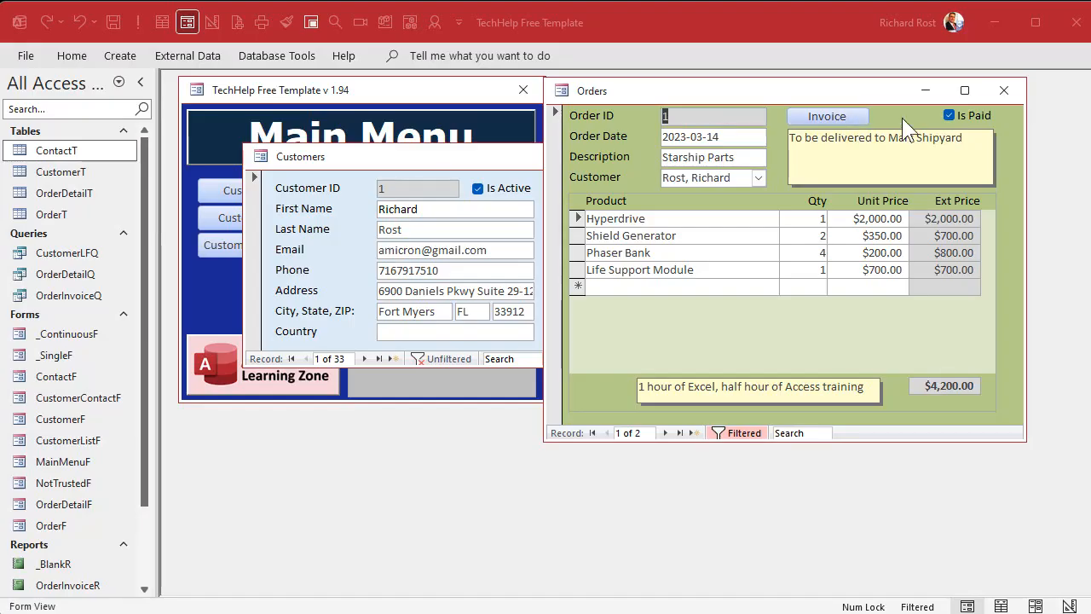
Close the open Orders and Customers forms and start a new query design containing CustomerT, OrderT and OrderDetailT.
{"action": "left_click", "coordinate": [1008, 90]}
{"action": "left_click", "coordinate": [809, 158]}
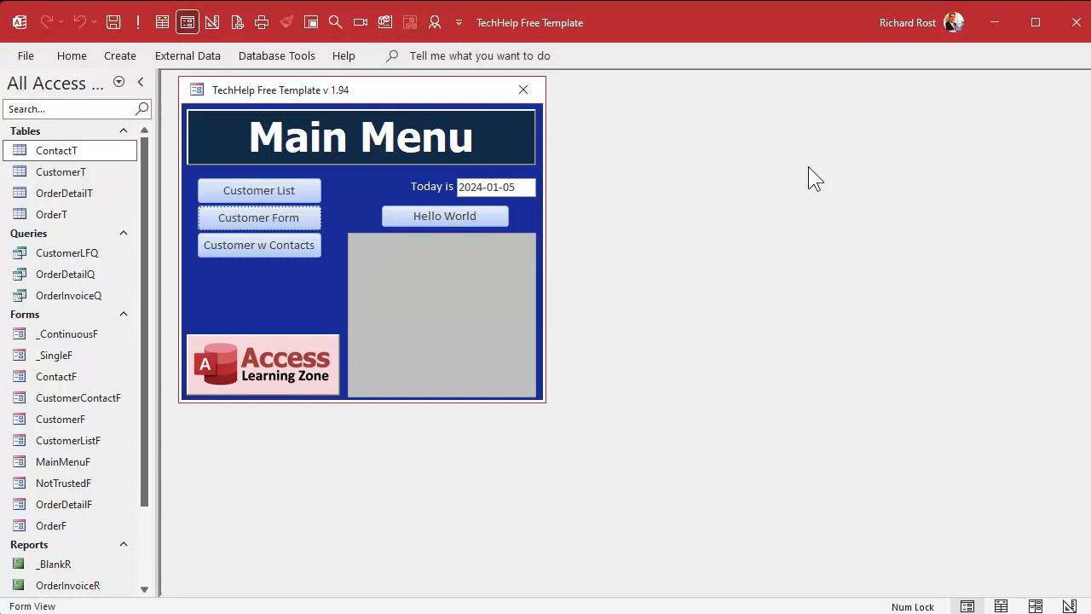
{"action": "left_click", "coordinate": [107, 56]}
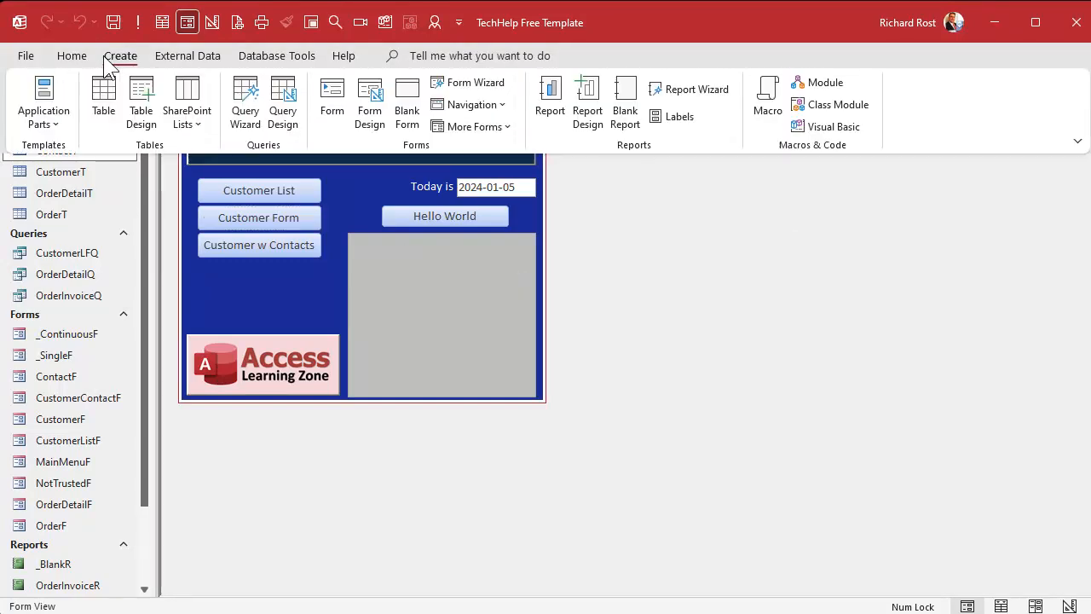
{"action": "left_click", "coordinate": [283, 109]}
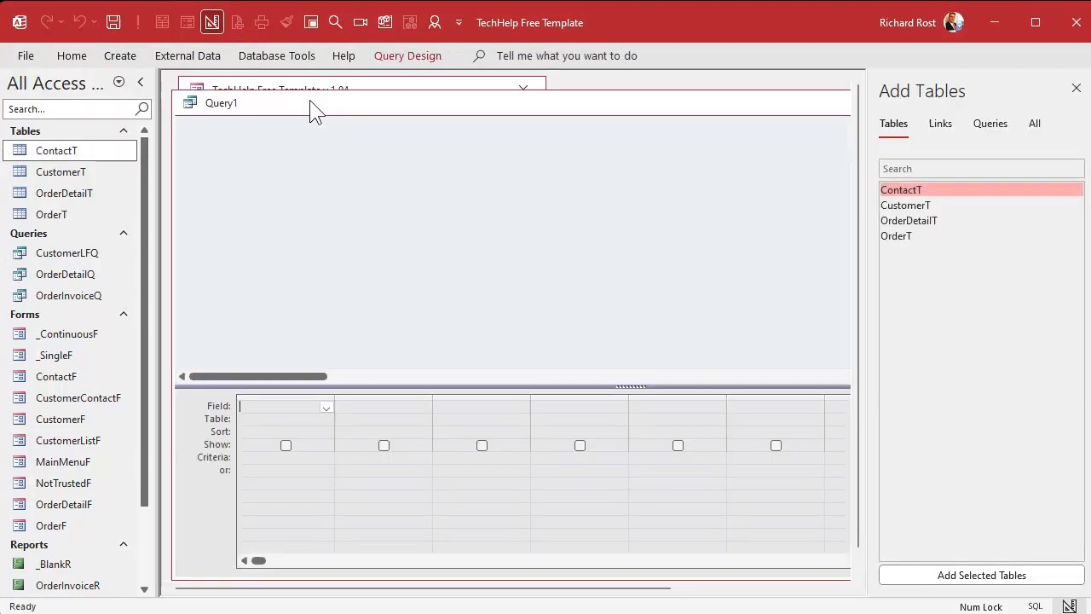
{"action": "double_click", "coordinate": [905, 205]}
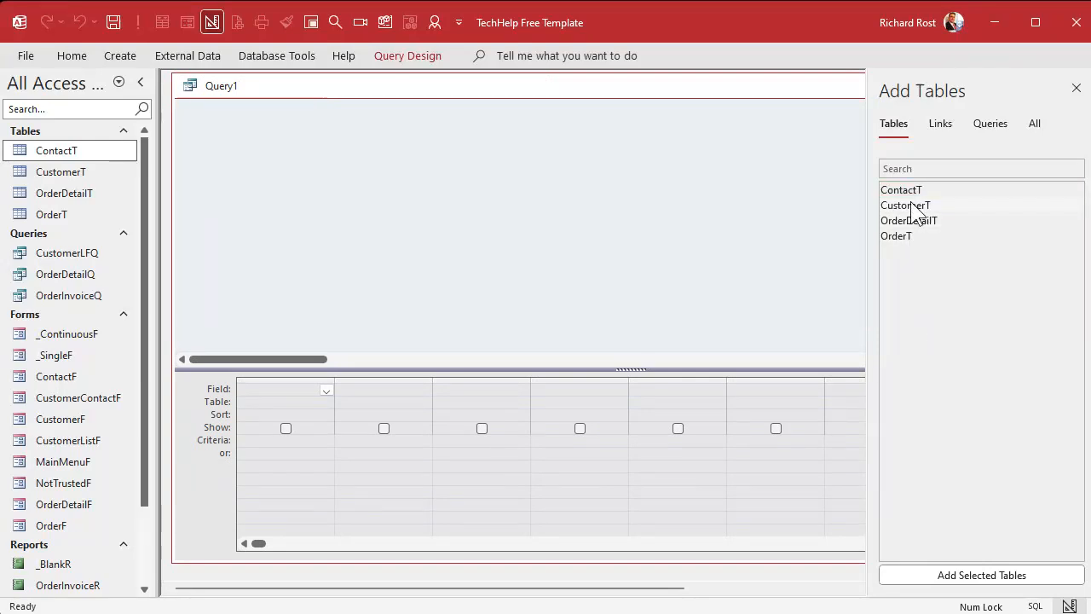
{"action": "double_click", "coordinate": [921, 235]}
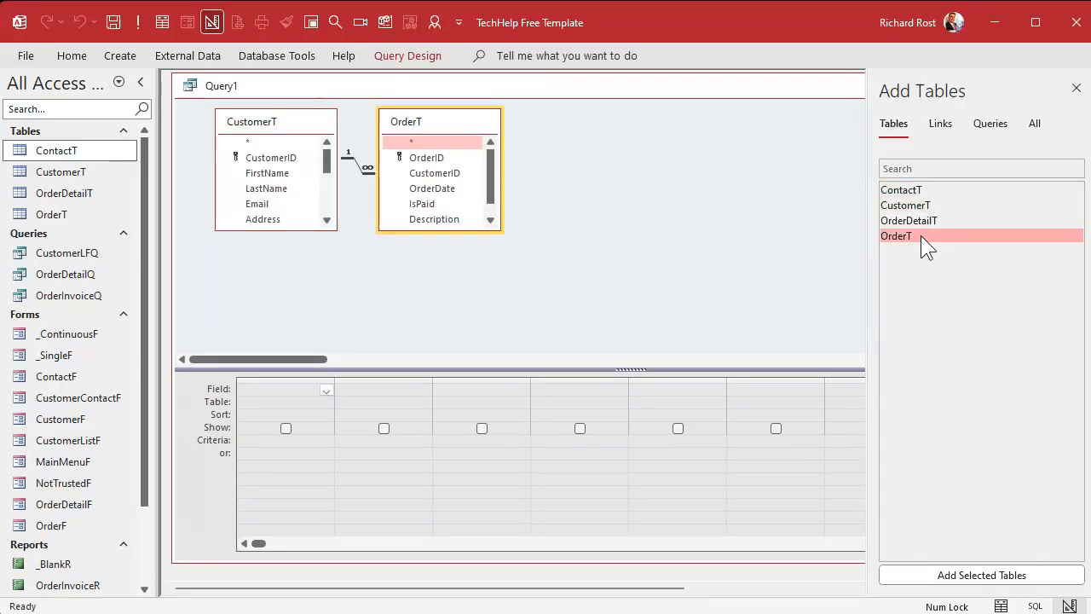
{"action": "left_click", "coordinate": [944, 219]}
{"action": "double_click", "coordinate": [944, 219]}
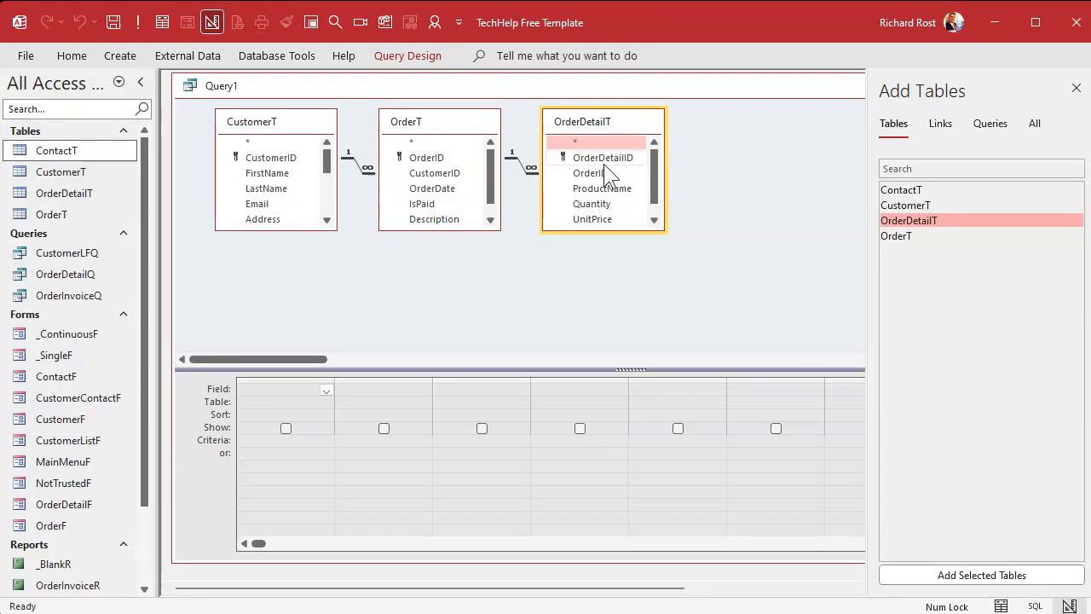
Add the CustomerID, FirstName, LastName and Address fields from CustomerT to the query.
{"action": "double_click", "coordinate": [283, 160]}
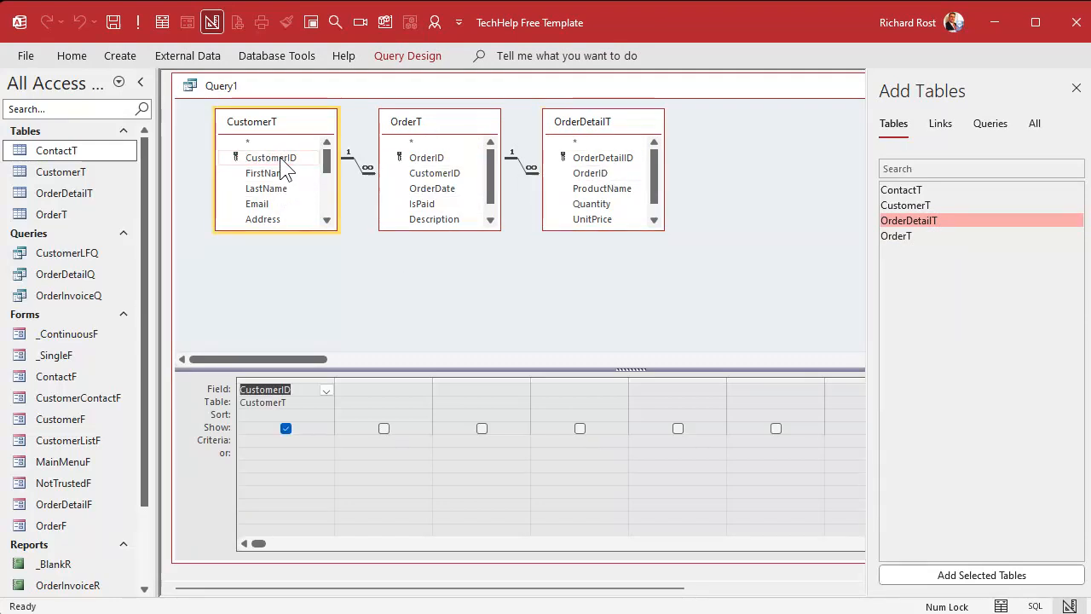
{"action": "double_click", "coordinate": [277, 173]}
{"action": "left_click", "coordinate": [284, 187]}
{"action": "double_click", "coordinate": [282, 187]}
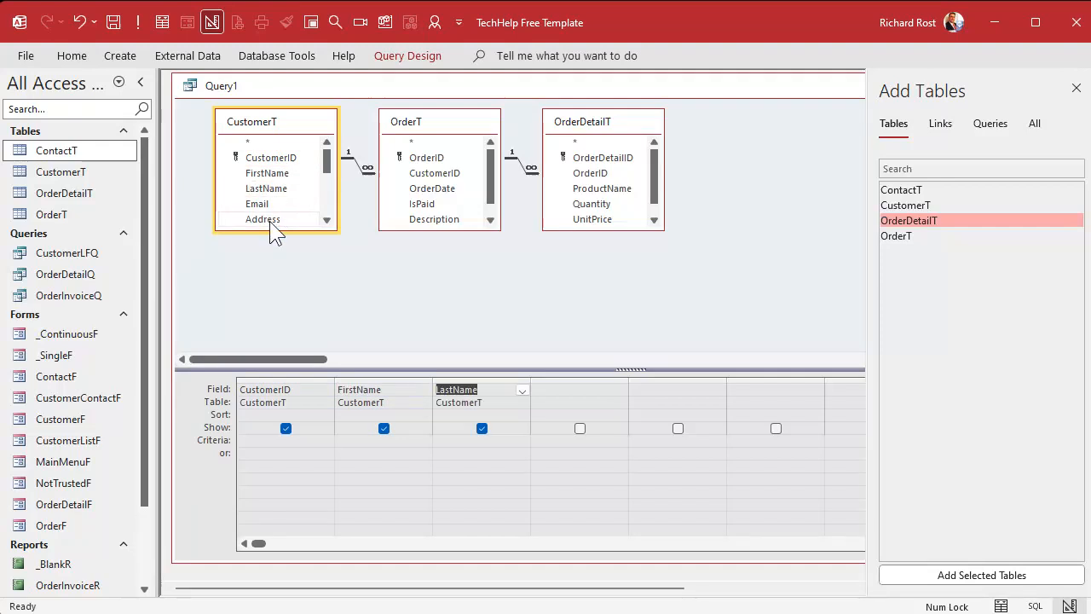
{"action": "double_click", "coordinate": [269, 219]}
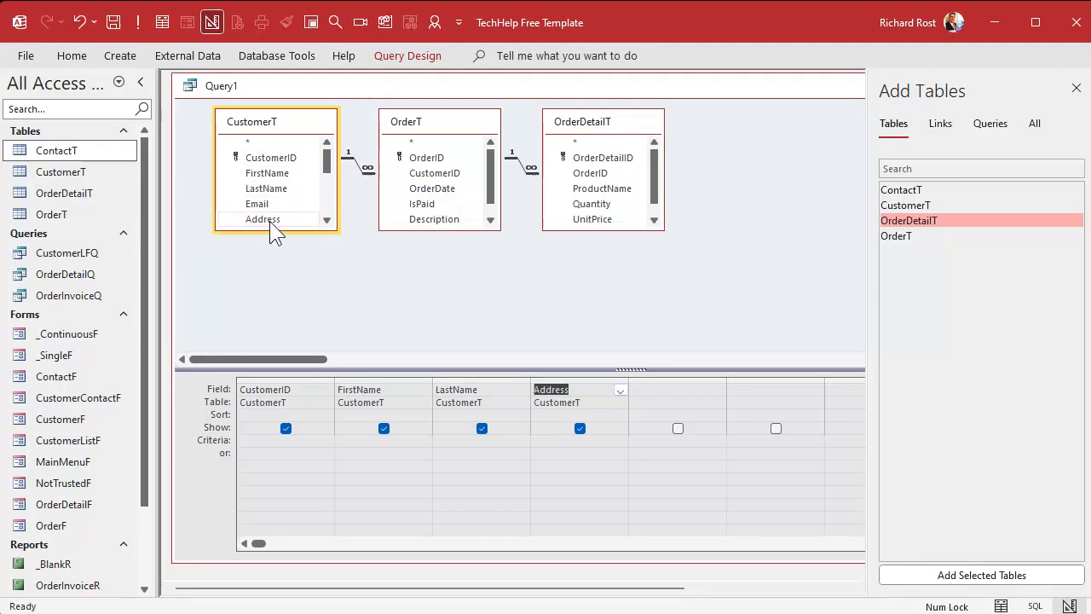
Add the OrderID, OrderDate and IsPaid fields from OrderT to the query.
{"action": "double_click", "coordinate": [423, 157]}
{"action": "left_click", "coordinate": [441, 189]}
{"action": "double_click", "coordinate": [438, 188]}
{"action": "left_click", "coordinate": [436, 203]}
{"action": "double_click", "coordinate": [437, 203]}
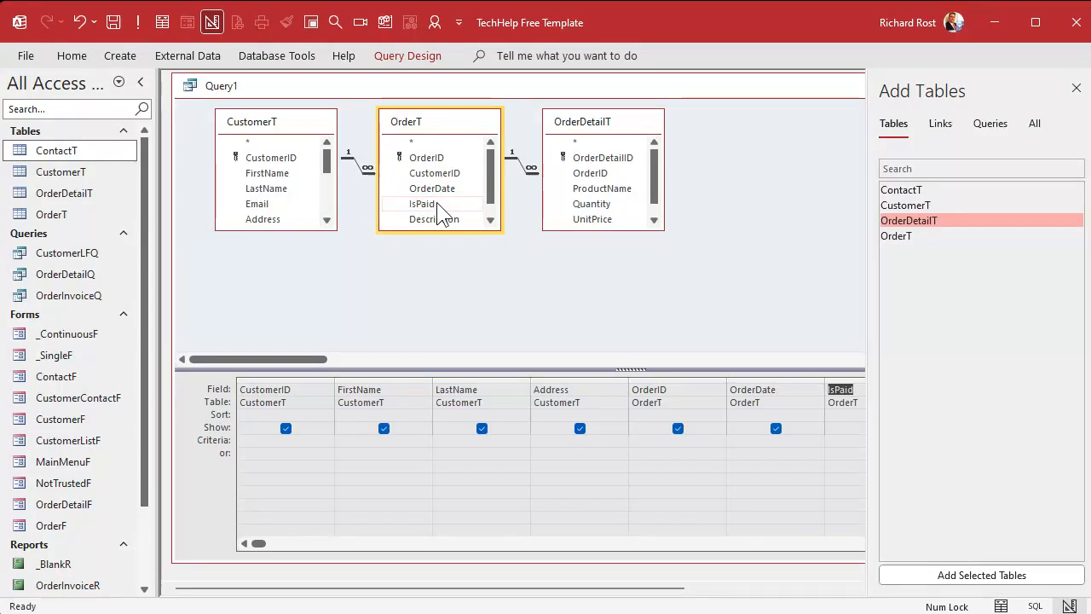
Add OrderDetailID, ProductName, Quantity and UnitPrice from OrderDetailT to the query and dismiss the list of tables.
{"action": "left_click", "coordinate": [614, 160]}
{"action": "left_click", "coordinate": [606, 189]}
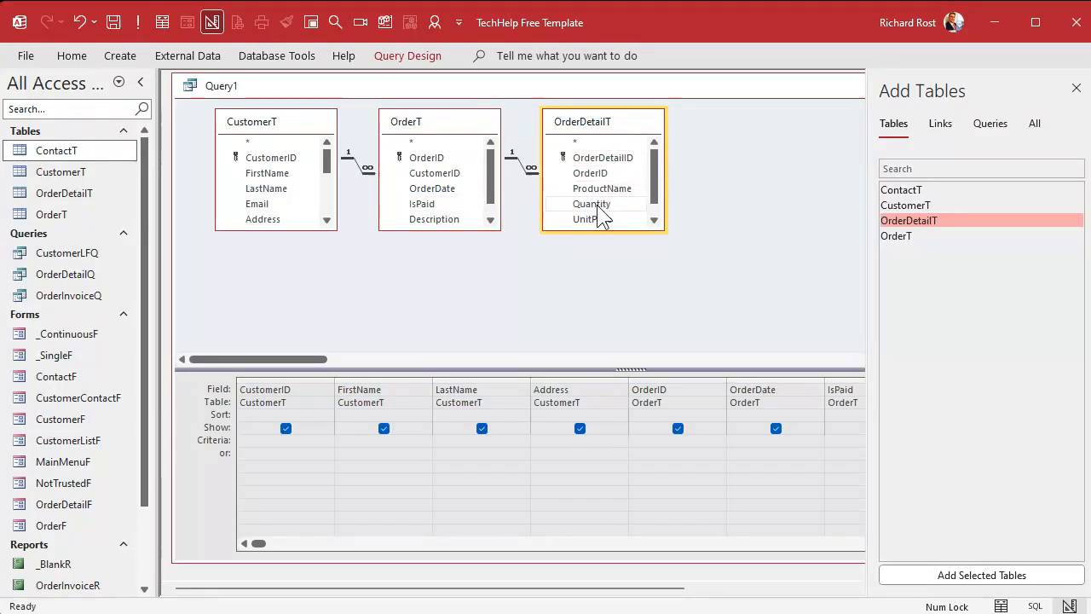
{"action": "left_click", "coordinate": [600, 208]}
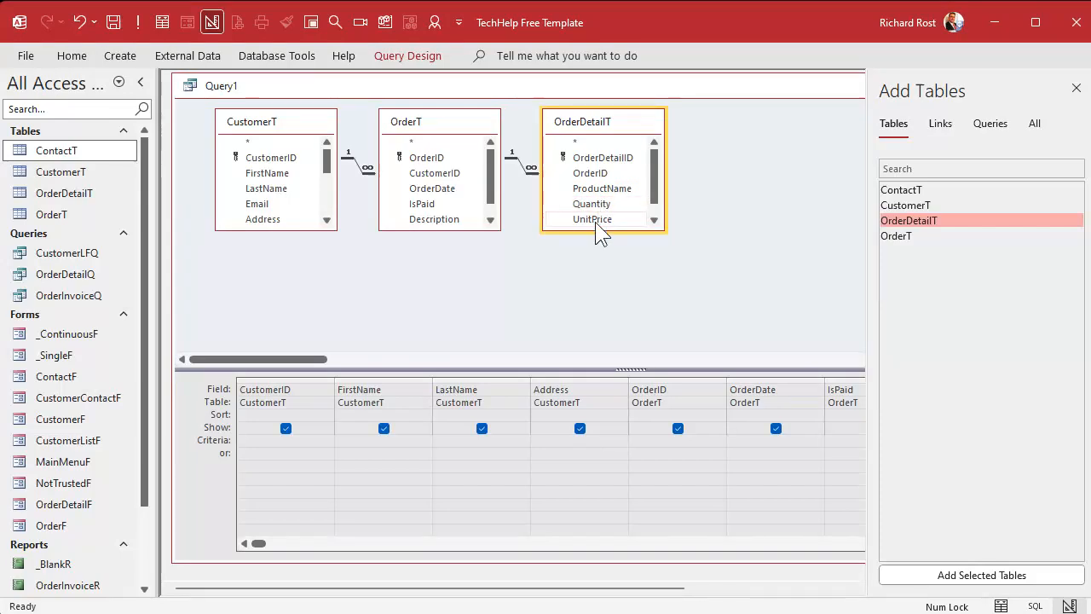
{"action": "left_click", "coordinate": [619, 288]}
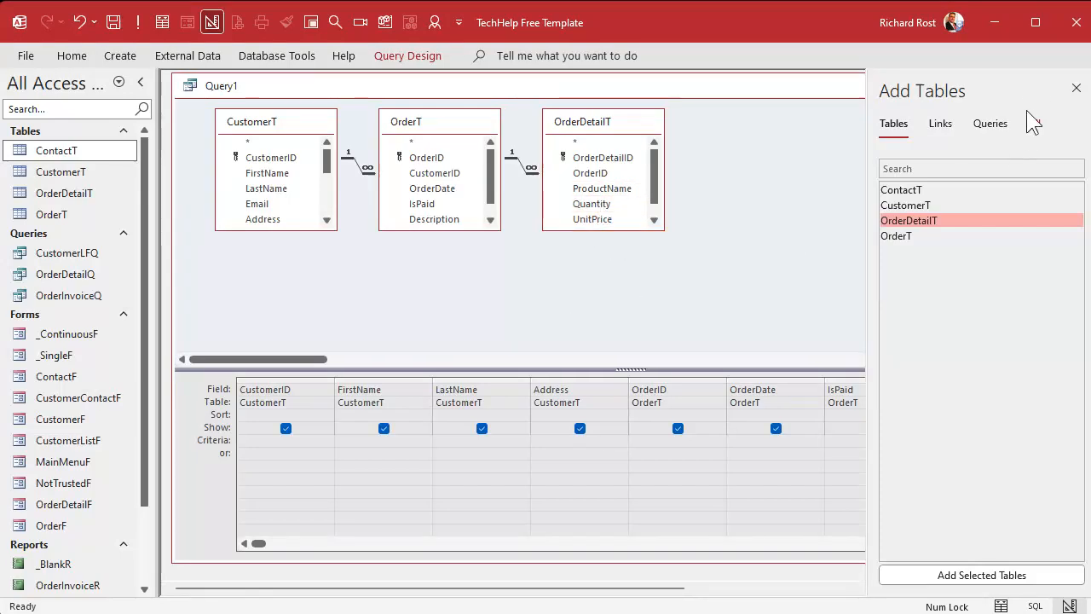
{"action": "left_click", "coordinate": [1076, 89]}
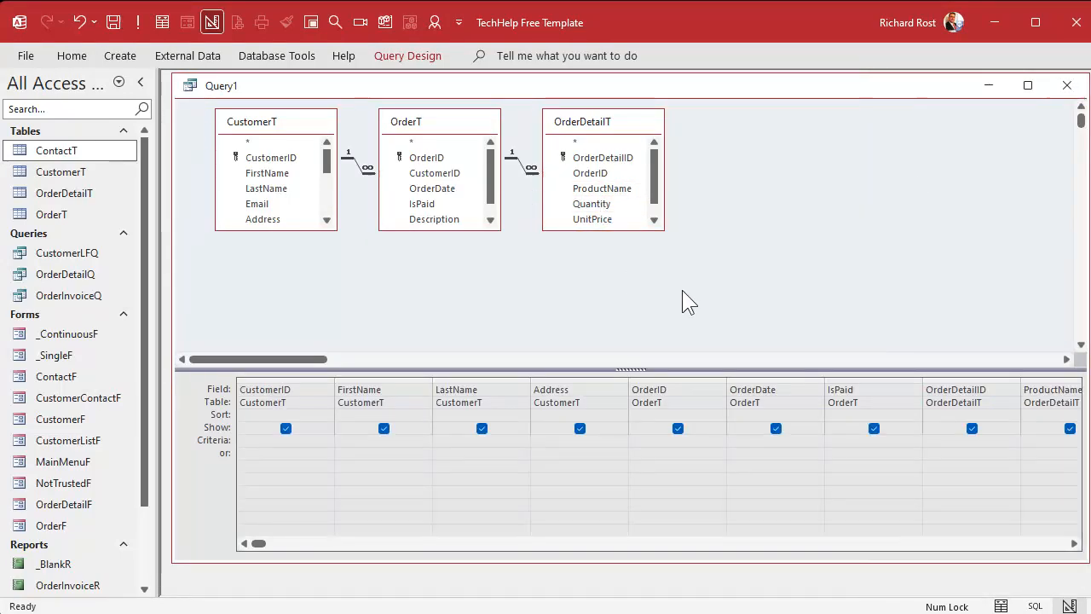
Save the query under the name CustomerOrderQ.
{"action": "key", "text": "ctrl+s"}
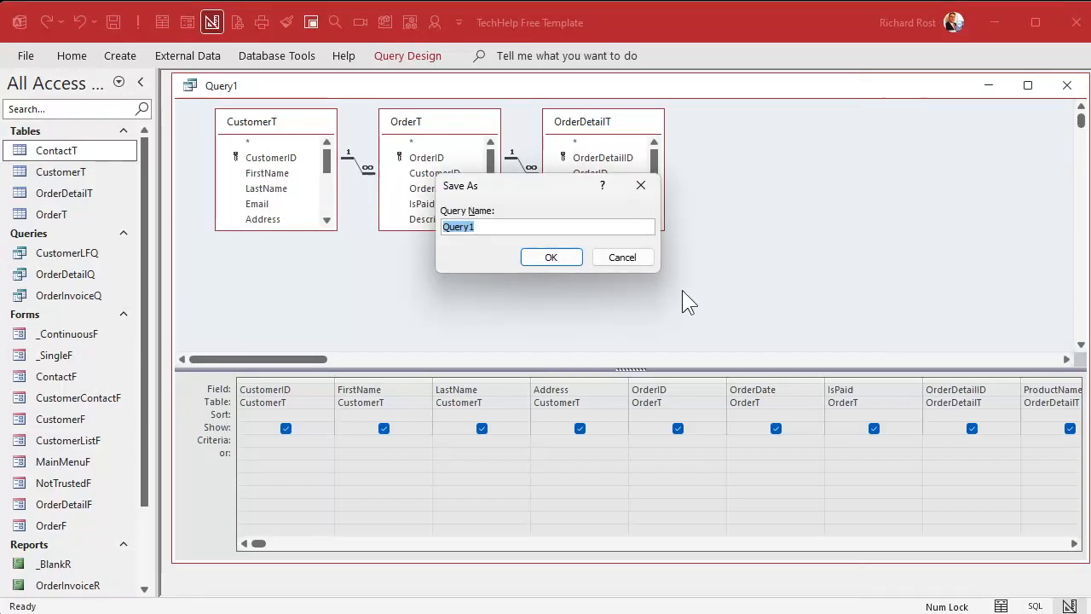
{"action": "type", "text": "CustomerOrder"}
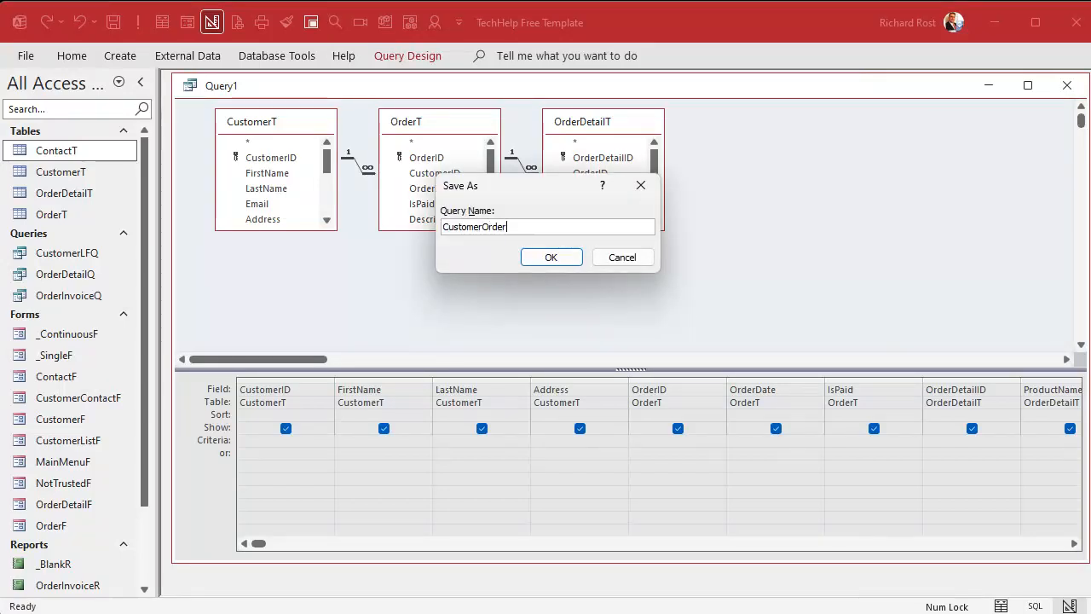
{"action": "type", "text": "Q"}
{"action": "key", "text": "Return"}
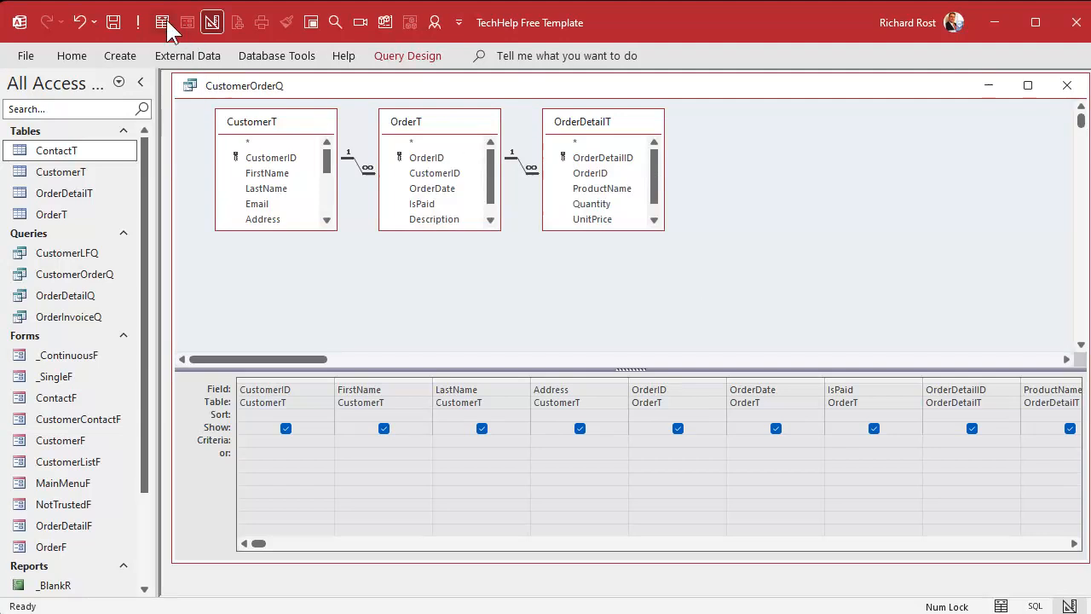
Run CustomerOrderQ to review its combined customer and order records, and close the query.
{"action": "left_click", "coordinate": [137, 22]}
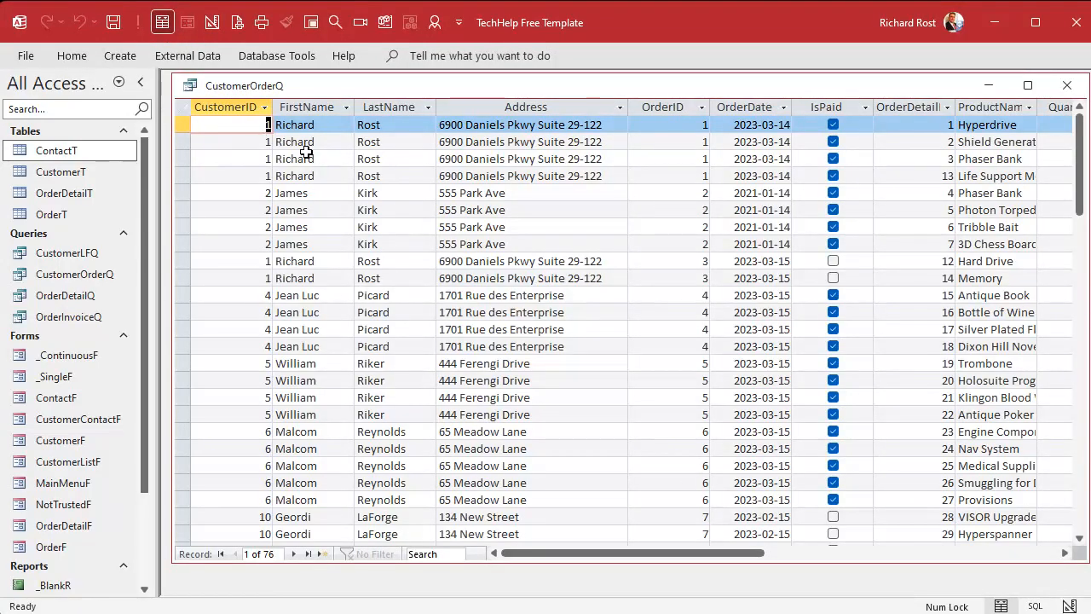
{"action": "left_click_drag", "start_coordinate": [567, 553], "coordinate": [611, 554]}
{"action": "left_click", "coordinate": [1066, 85]}
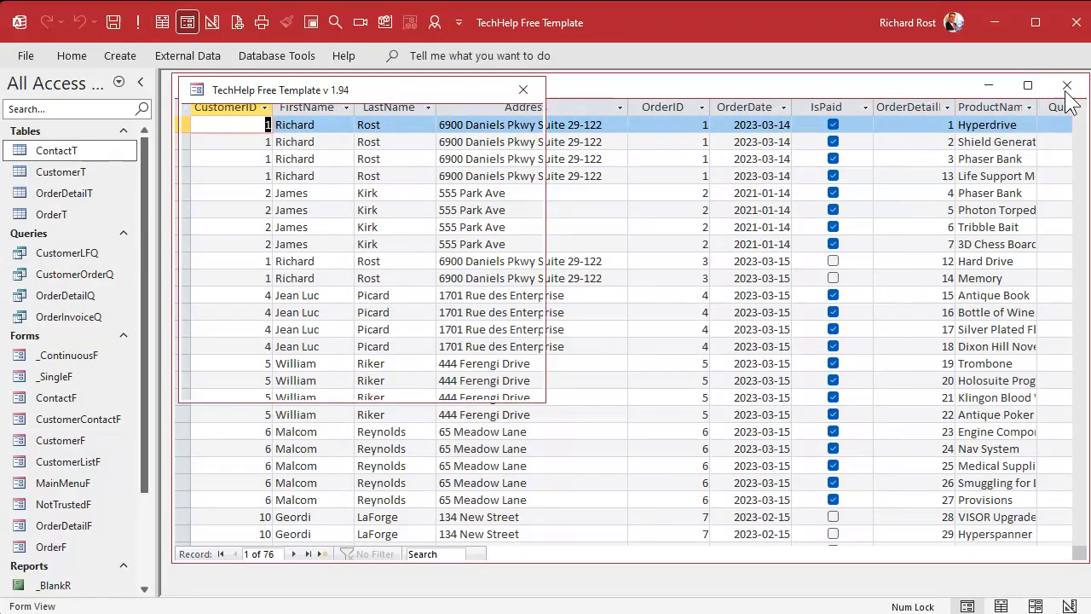
Open the _ContinuousF form in Design View and set its Record Source to CustomerOrderQ.
{"action": "left_click", "coordinate": [77, 357]}
{"action": "double_click", "coordinate": [77, 356]}
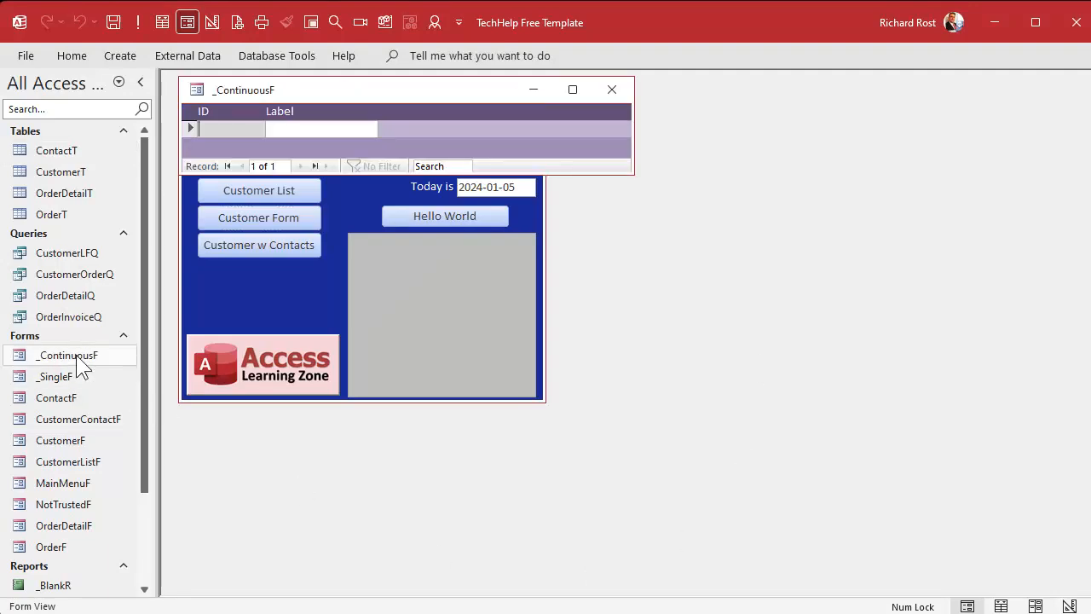
{"action": "right_click", "coordinate": [370, 88]}
{"action": "left_click", "coordinate": [427, 225]}
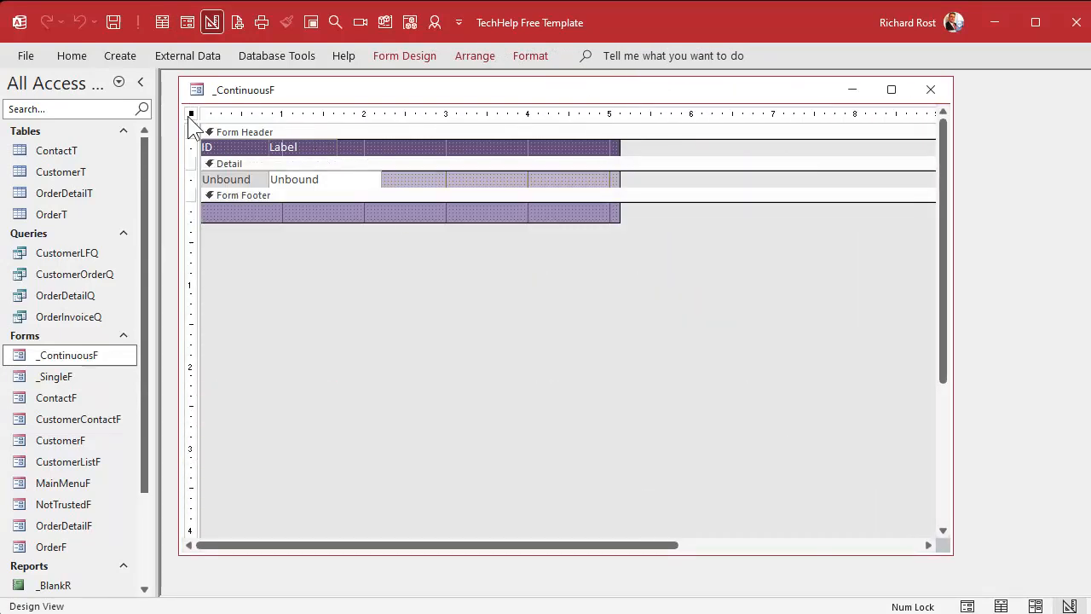
{"action": "double_click", "coordinate": [192, 111]}
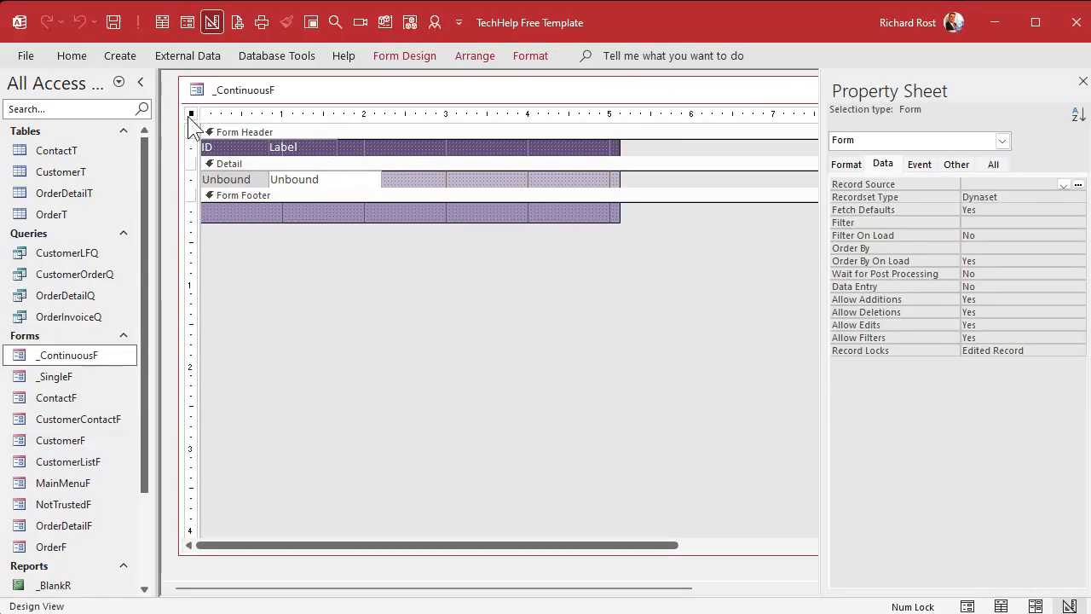
{"action": "left_click", "coordinate": [1064, 184]}
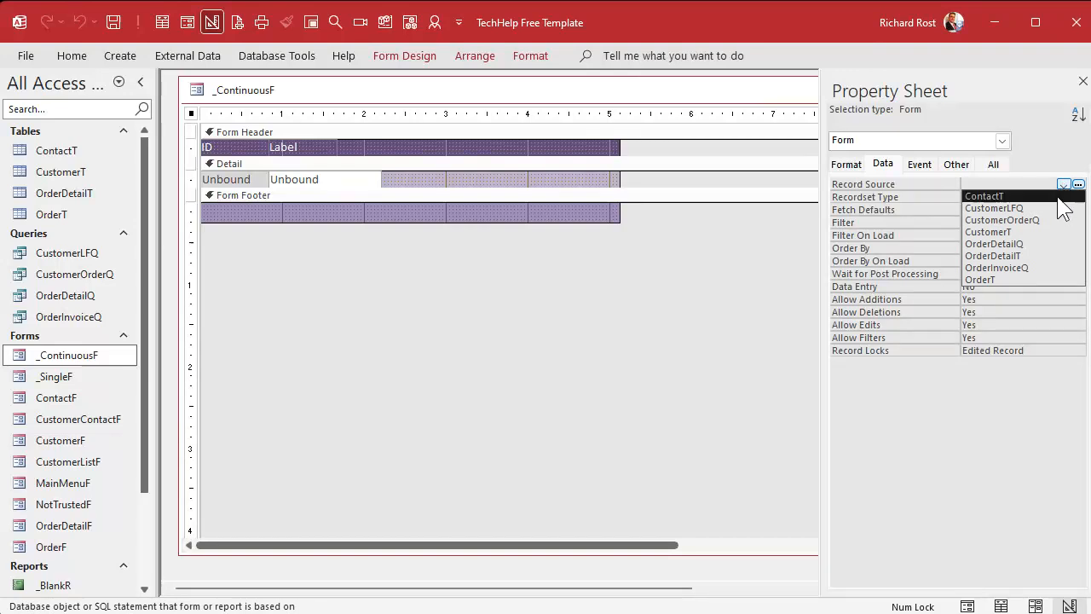
{"action": "left_click", "coordinate": [1048, 220]}
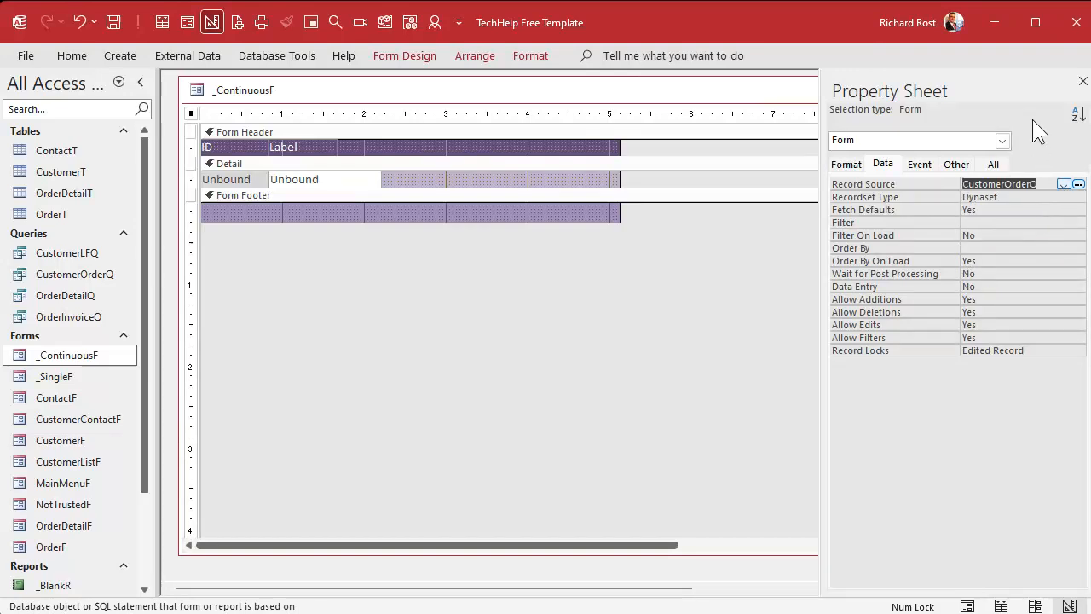
{"action": "left_click", "coordinate": [1082, 81]}
Make the Detail section taller and delete the template's ID and Label headings with their unbound text boxes.
{"action": "left_click_drag", "start_coordinate": [451, 194], "coordinate": [441, 225]}
{"action": "left_click_drag", "start_coordinate": [225, 115], "coordinate": [344, 114]}
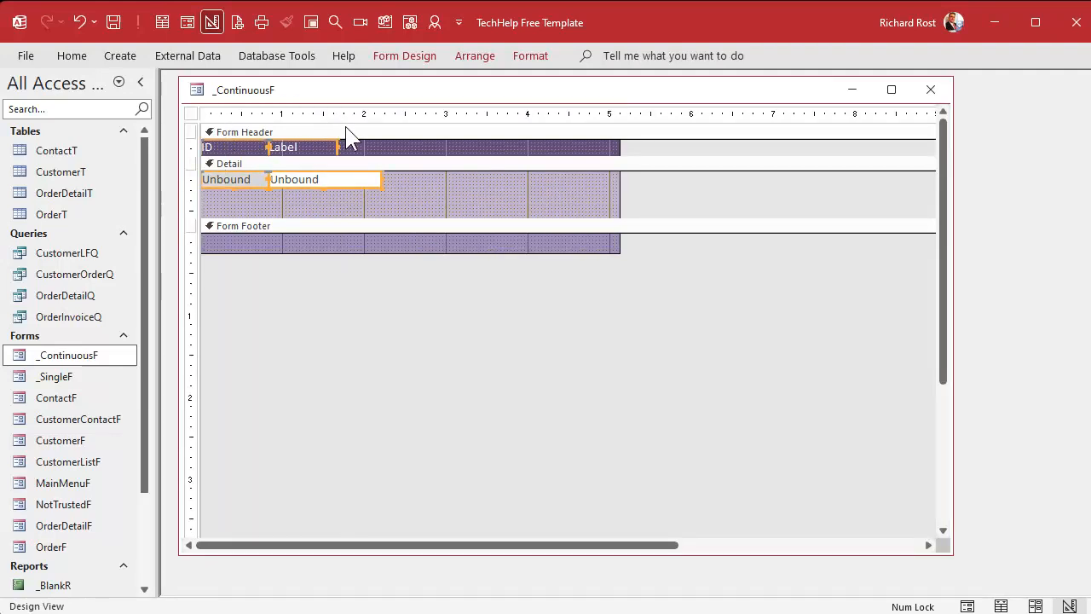
{"action": "key", "text": "Delete"}
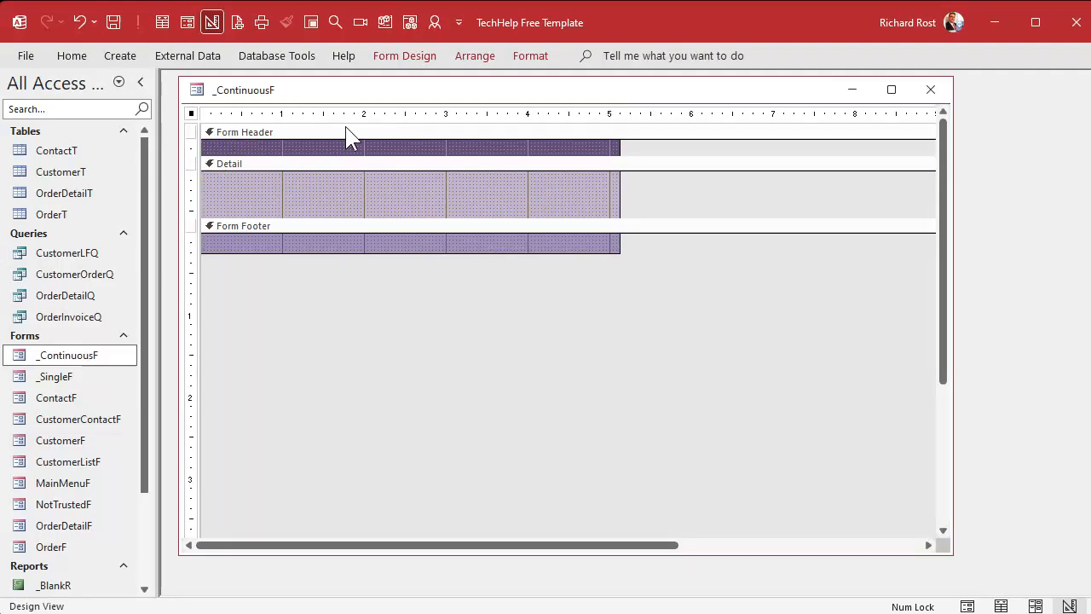
Place all existing fields of the record source, from CustomerID to UnitPrice, in the form's Detail section.
{"action": "left_click", "coordinate": [407, 55]}
{"action": "left_click", "coordinate": [738, 107]}
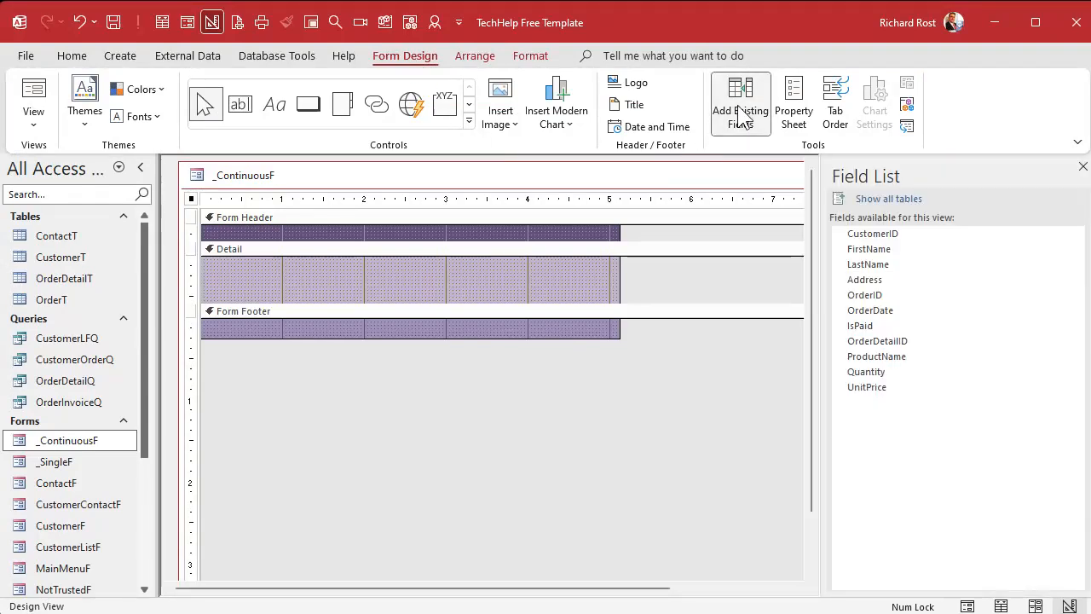
{"action": "left_click", "coordinate": [918, 389]}
{"action": "left_click", "coordinate": [915, 232], "text": "shift"}
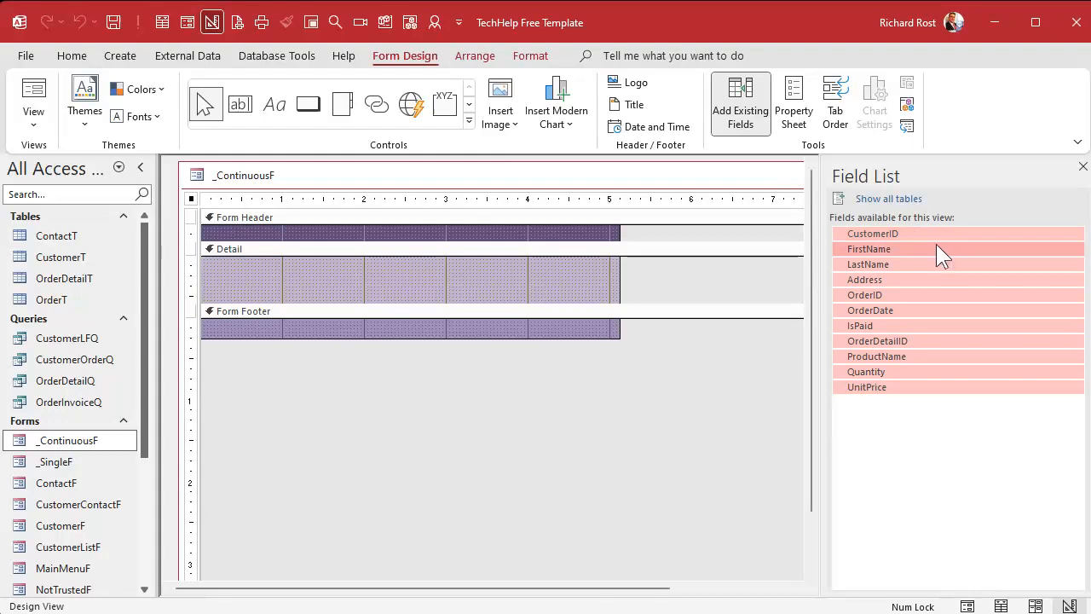
{"action": "left_click_drag", "start_coordinate": [941, 251], "coordinate": [317, 264]}
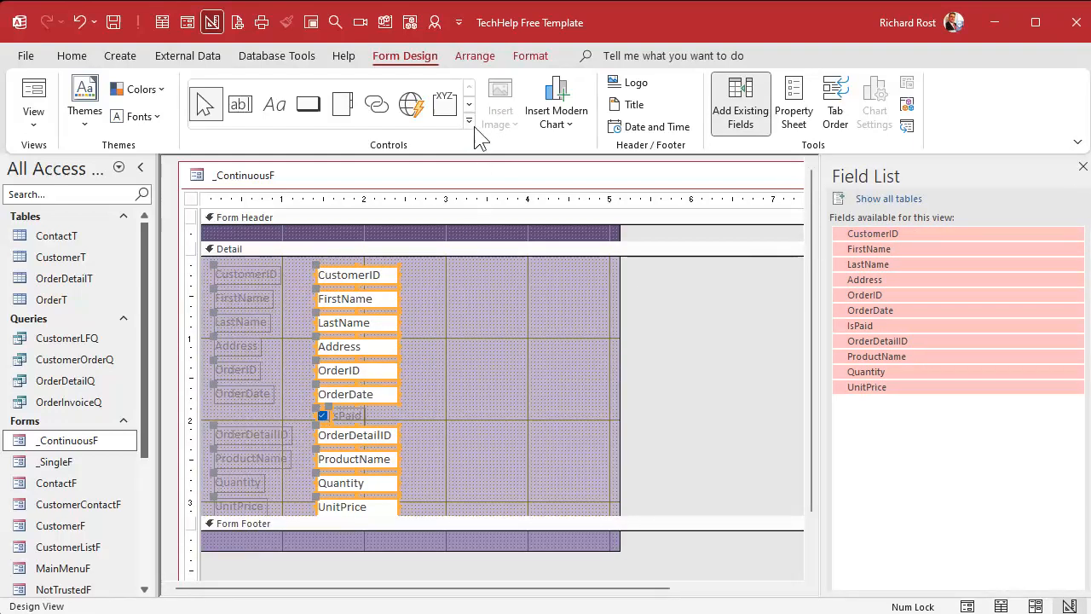
Arrange the placed fields in a Tabular layout starting at the form's left edge, and remove the layout grouping.
{"action": "left_click", "coordinate": [479, 56]}
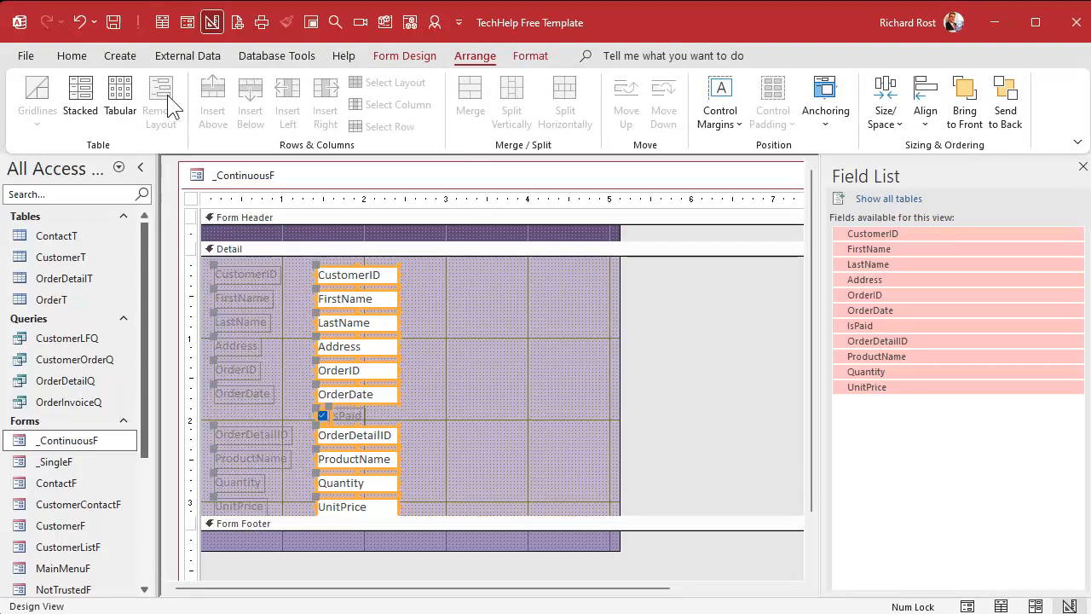
{"action": "left_click", "coordinate": [119, 98]}
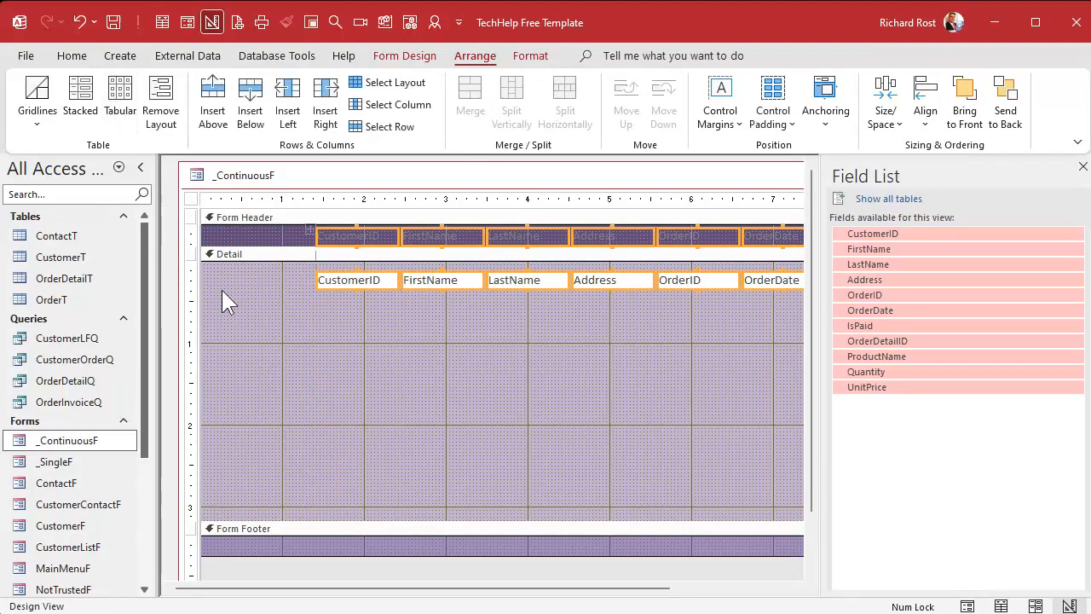
{"action": "left_click_drag", "start_coordinate": [361, 286], "coordinate": [235, 263]}
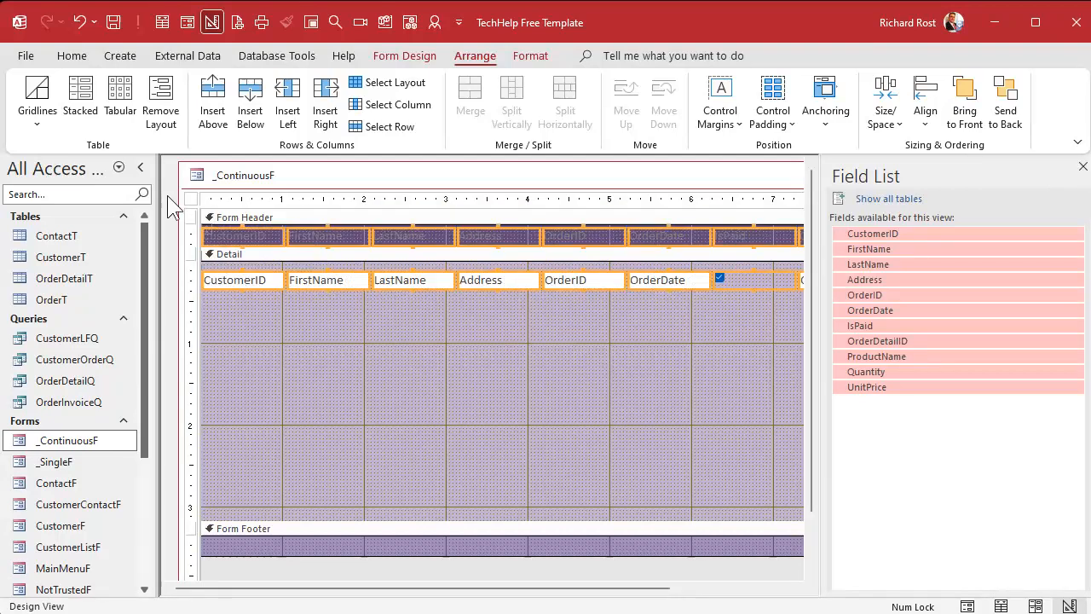
{"action": "left_click", "coordinate": [157, 98]}
{"action": "left_click", "coordinate": [403, 377]}
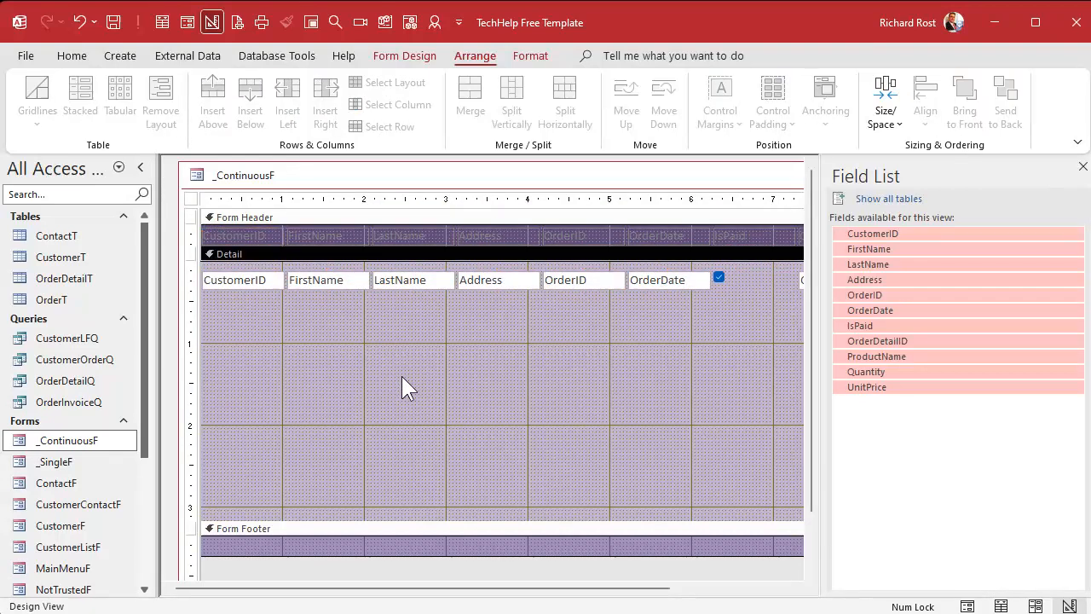
Move the row of field controls to the top of the Detail section and shrink the section to the row's height.
{"action": "left_click", "coordinate": [190, 279]}
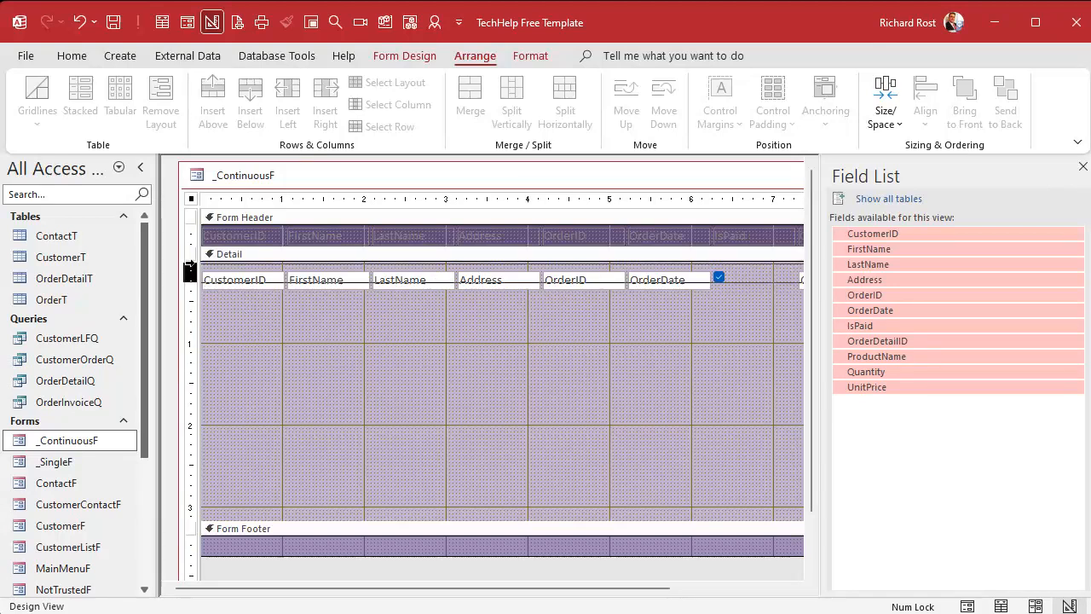
{"action": "left_click_drag", "start_coordinate": [276, 285], "coordinate": [273, 274]}
{"action": "left_click_drag", "start_coordinate": [298, 521], "coordinate": [299, 279]}
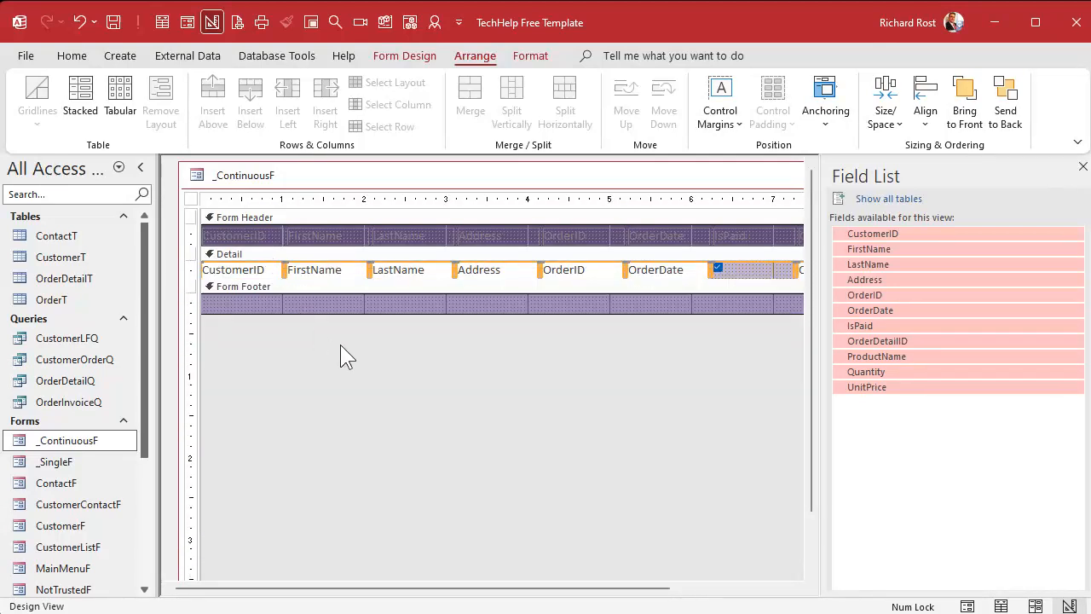
Close the field list and the form's design, and open _ContinuousF in Form view to display the combined records.
{"action": "left_click", "coordinate": [1083, 167]}
{"action": "left_click", "coordinate": [937, 171]}
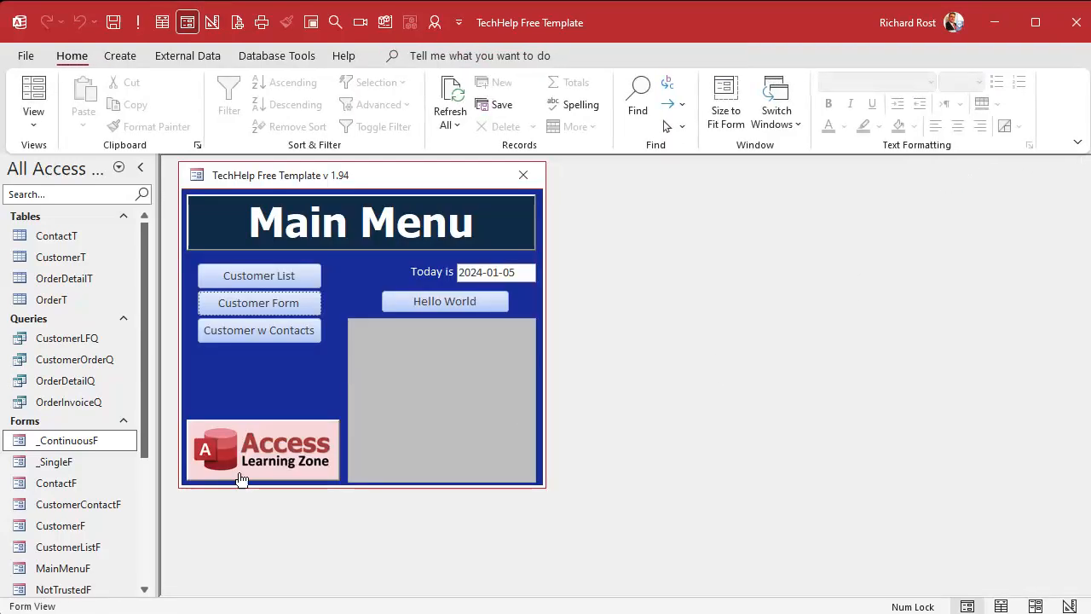
{"action": "double_click", "coordinate": [65, 440]}
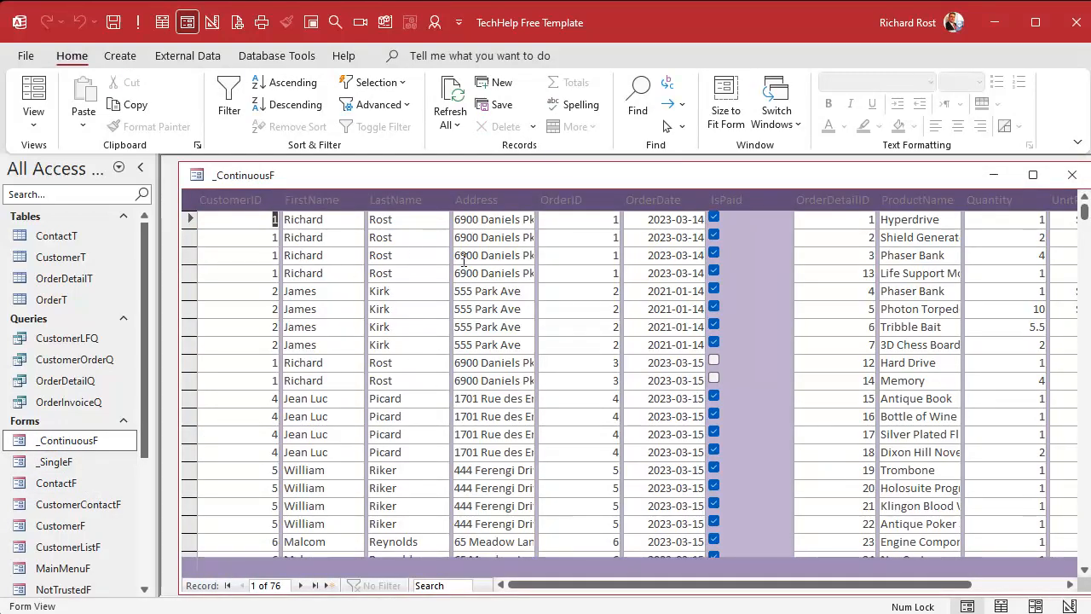
{"action": "left_click_drag", "start_coordinate": [887, 579], "coordinate": [761, 586]}
Replace the last name in the first record of CustomerID 2 and save the record by moving to another row.
{"action": "double_click", "coordinate": [379, 291]}
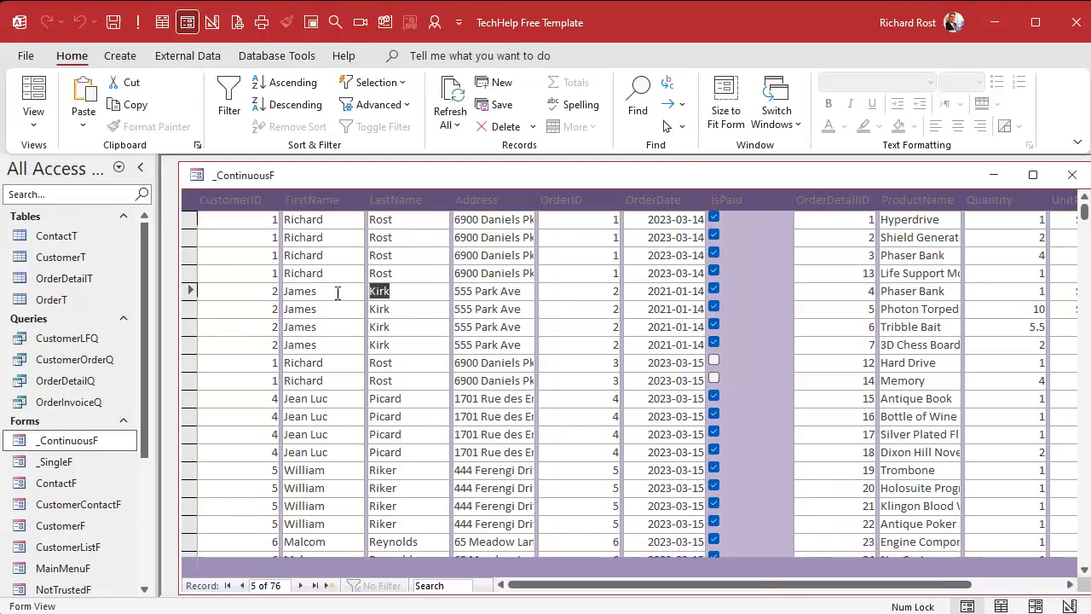
{"action": "type", "text": "Picard"}
{"action": "key", "text": "Tab"}
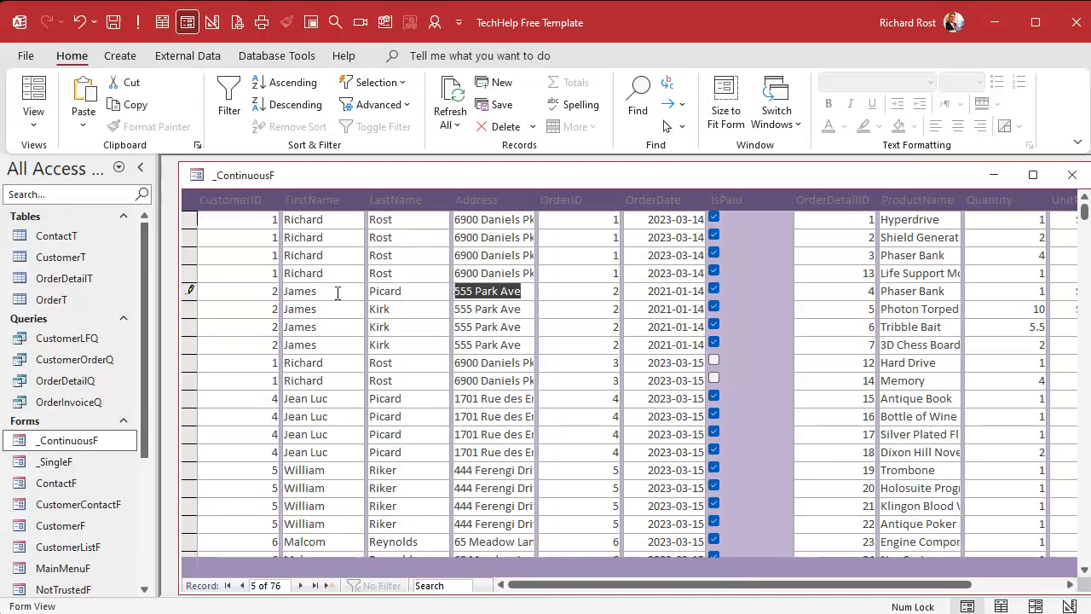
{"action": "left_click", "coordinate": [432, 314]}
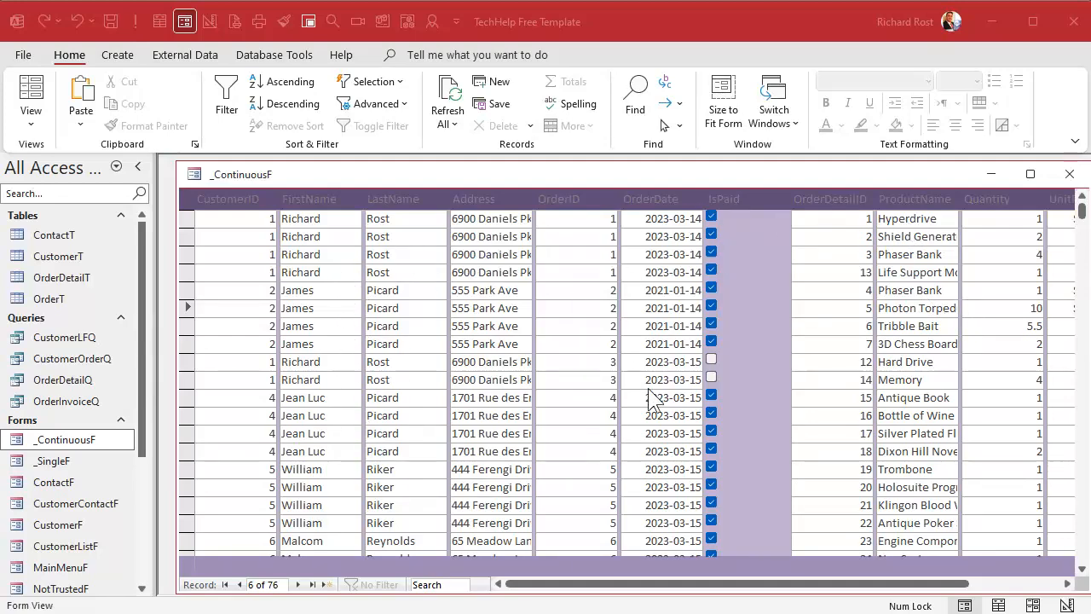
Close the continuous form and review the first customer's orders and contact history in the menu's customer forms, closing each form.
{"action": "left_click", "coordinate": [1070, 176]}
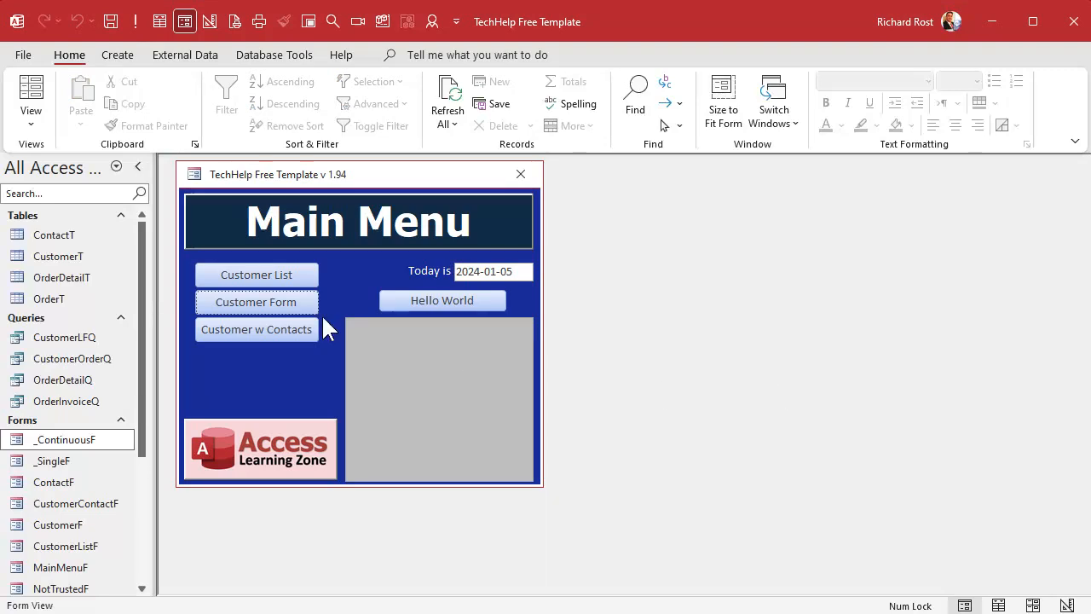
{"action": "left_click", "coordinate": [278, 303]}
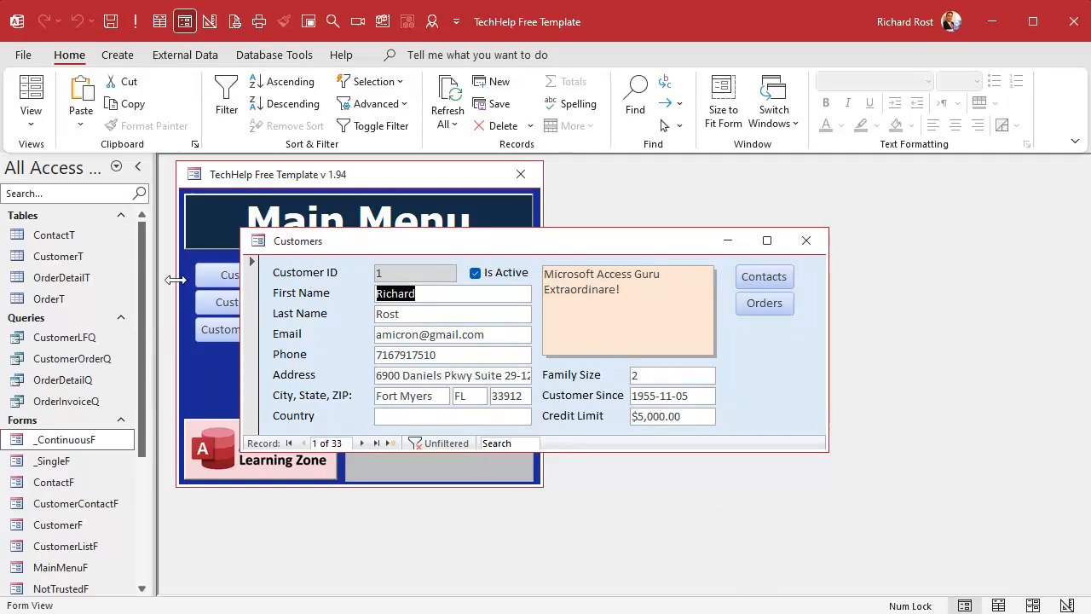
{"action": "left_click", "coordinate": [765, 303]}
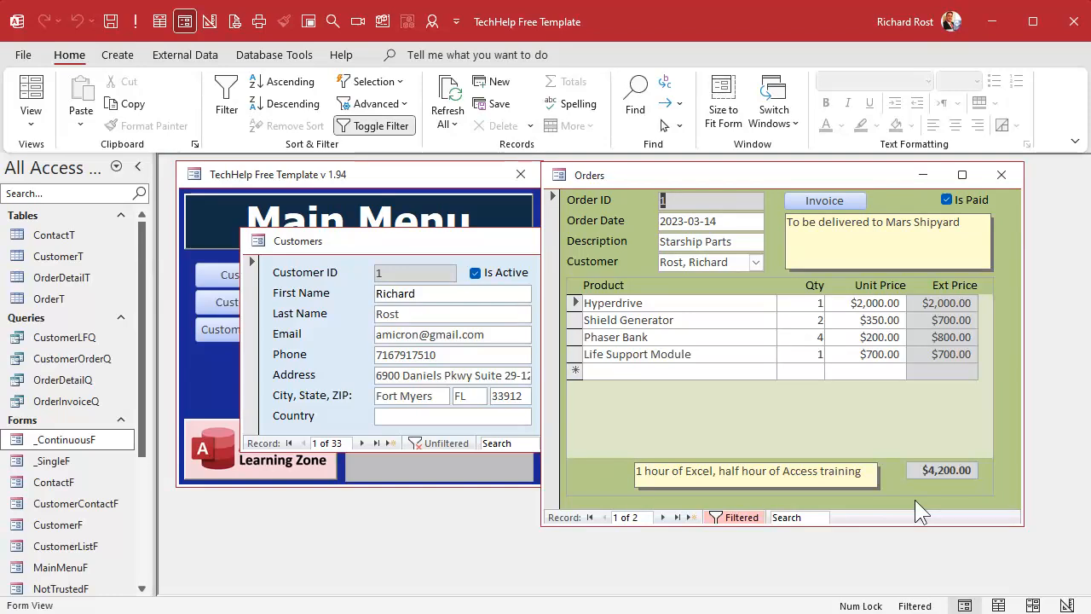
{"action": "left_click", "coordinate": [1001, 175]}
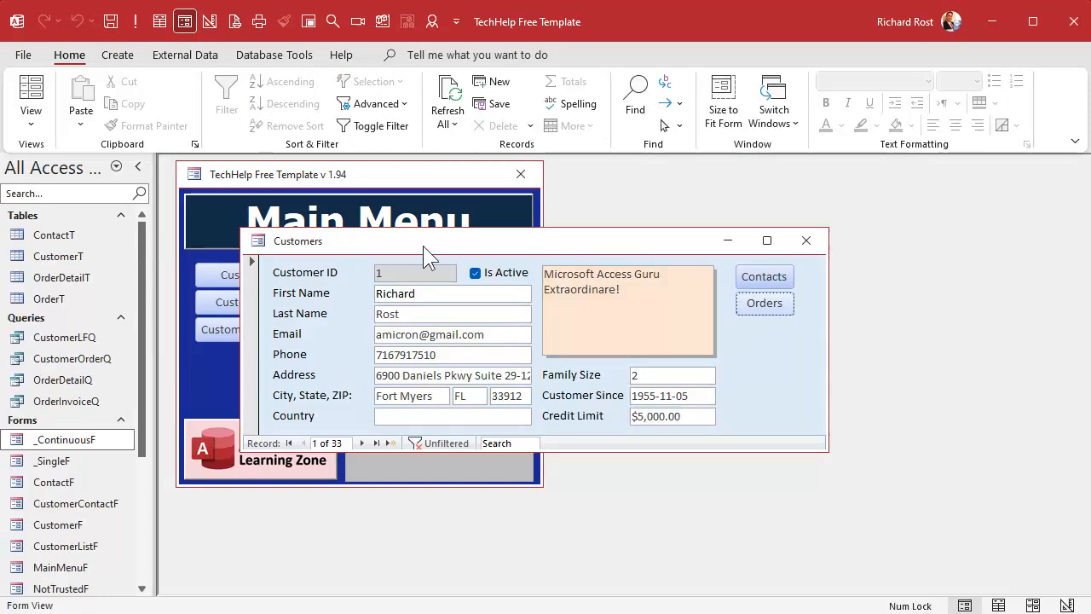
{"action": "left_click", "coordinate": [805, 242]}
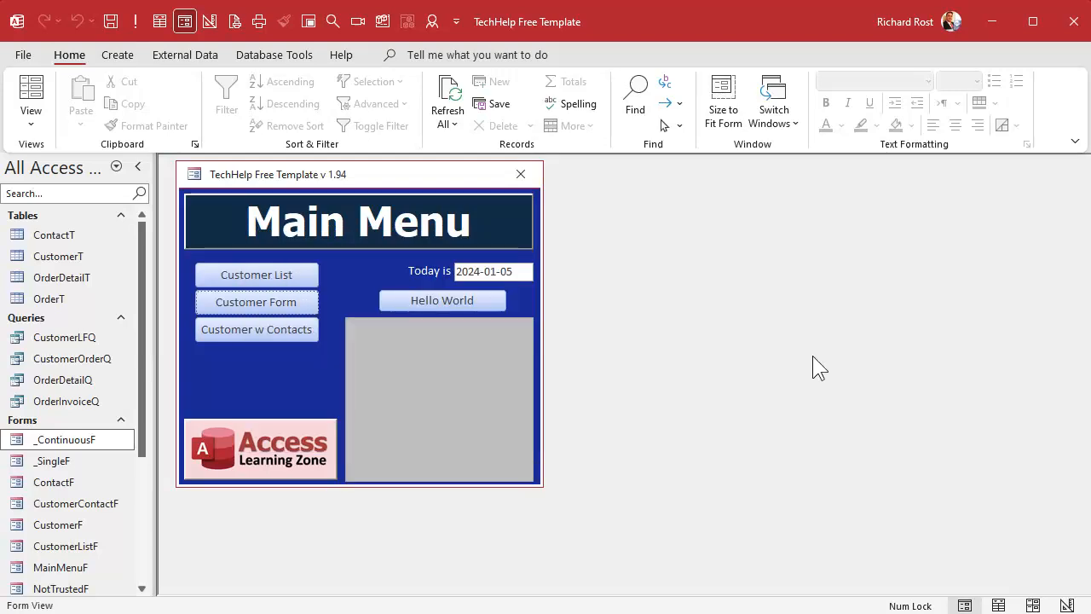
{"action": "left_click", "coordinate": [257, 330]}
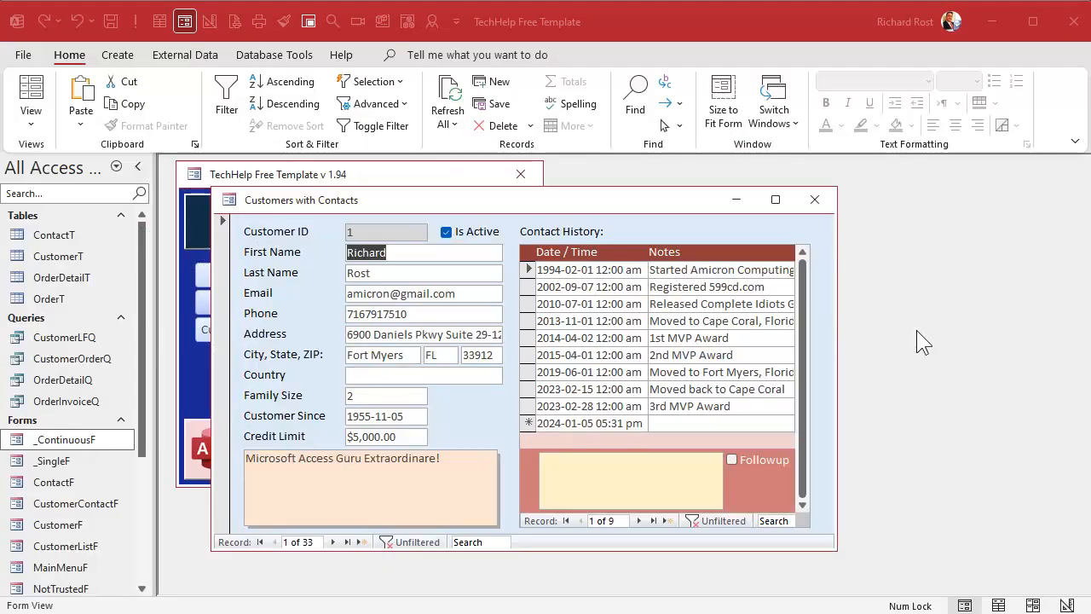
{"action": "left_click", "coordinate": [812, 201]}
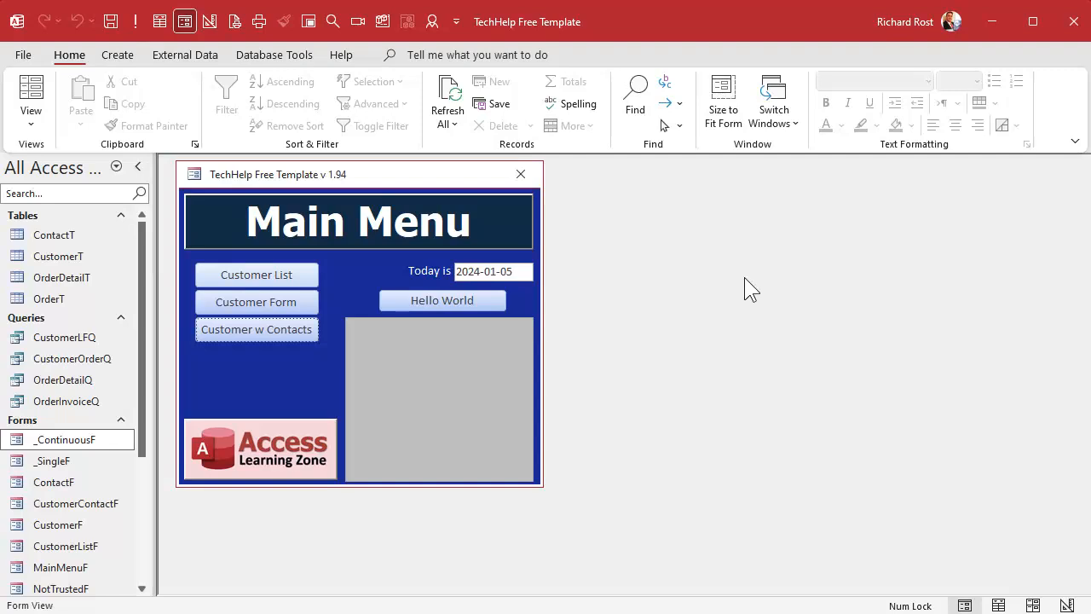
Reopen the first customer's orders from the Customer Form, and examine the CreditLimit column in the CustomerT table.
{"action": "left_click", "coordinate": [267, 300]}
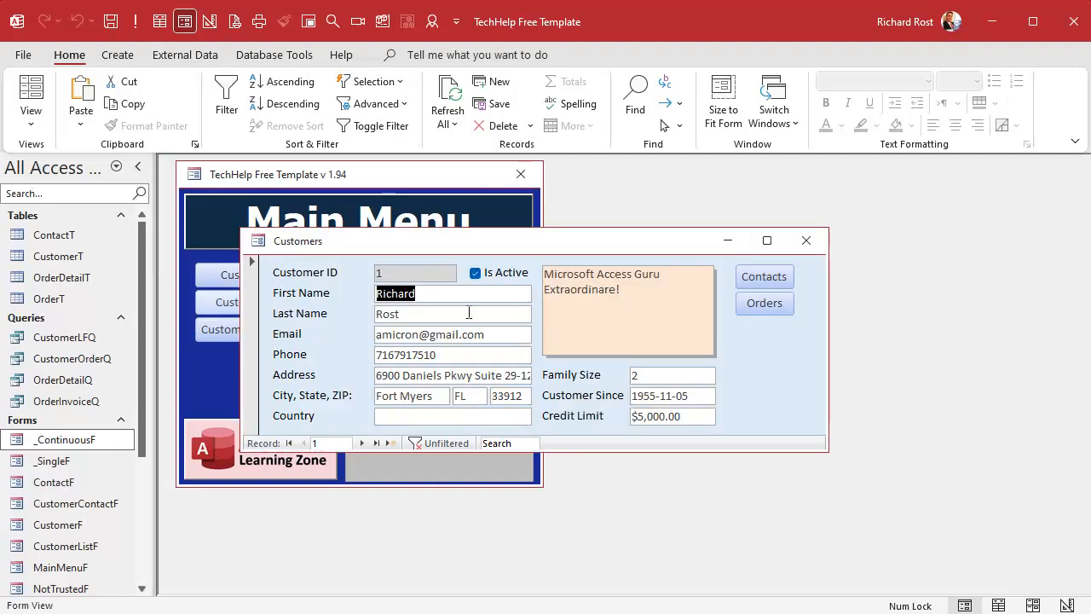
{"action": "left_click", "coordinate": [760, 301]}
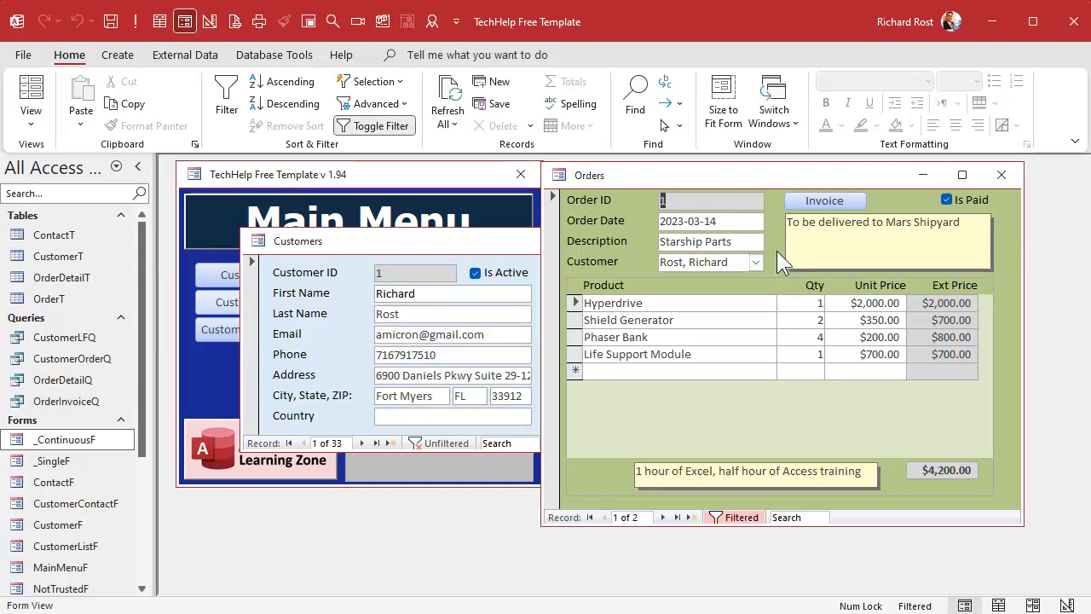
{"action": "double_click", "coordinate": [58, 255]}
{"action": "left_click_drag", "start_coordinate": [622, 585], "coordinate": [814, 577]}
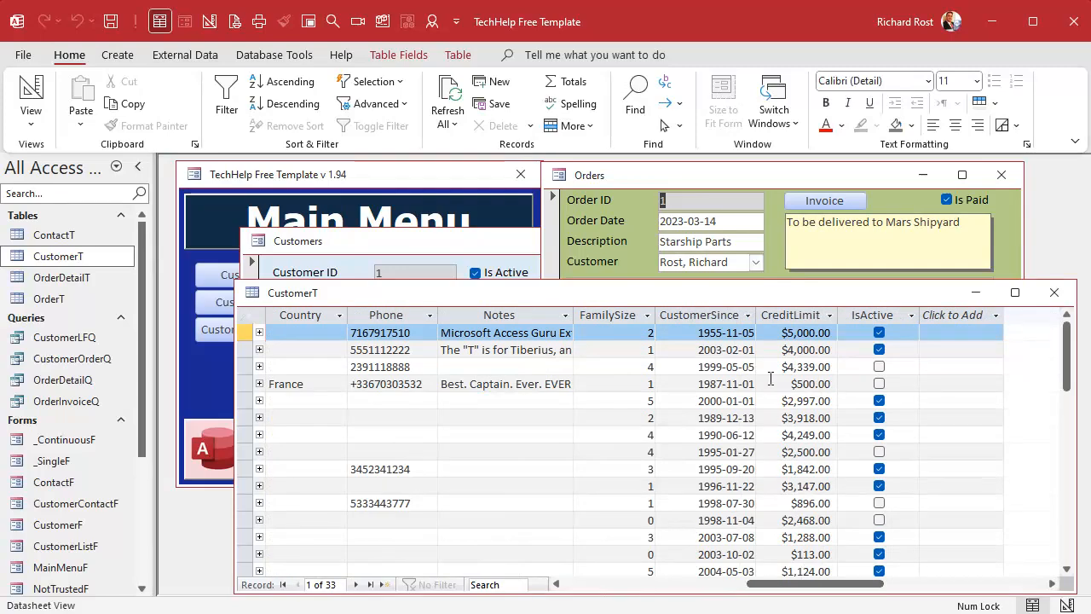
{"action": "left_click", "coordinate": [785, 315]}
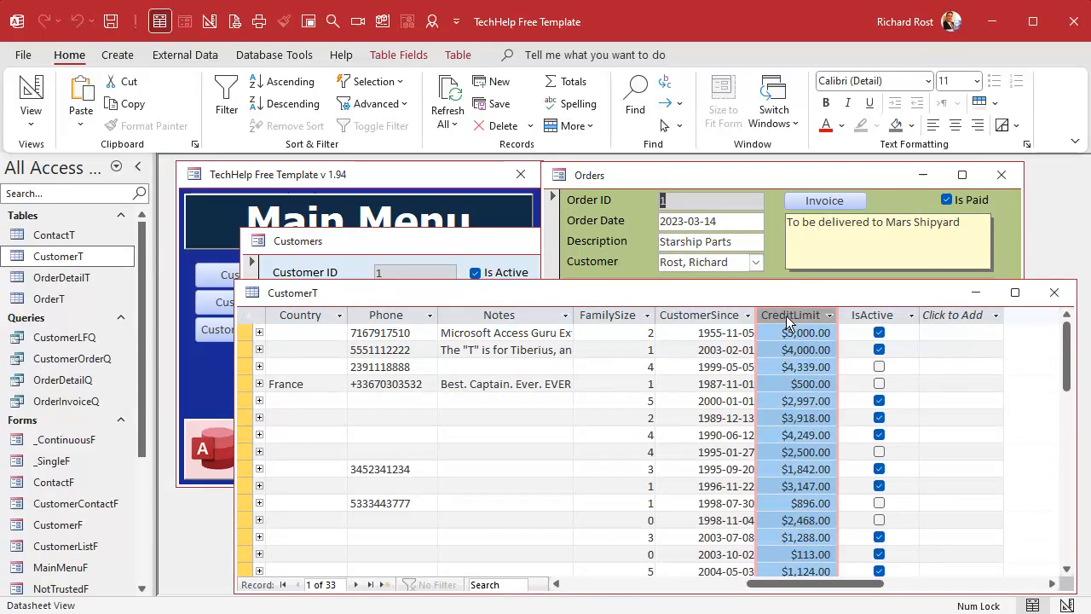
{"action": "left_click", "coordinate": [1054, 293]}
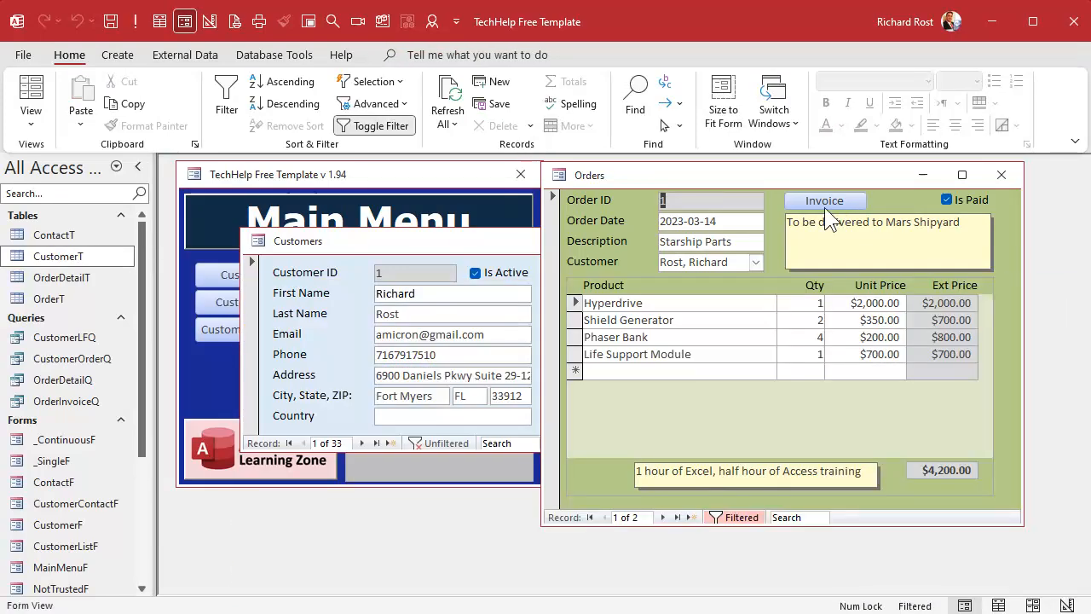
Examine the Orders form's Record Source property in Design view, and close the property sheet and the form.
{"action": "right_click", "coordinate": [788, 171]}
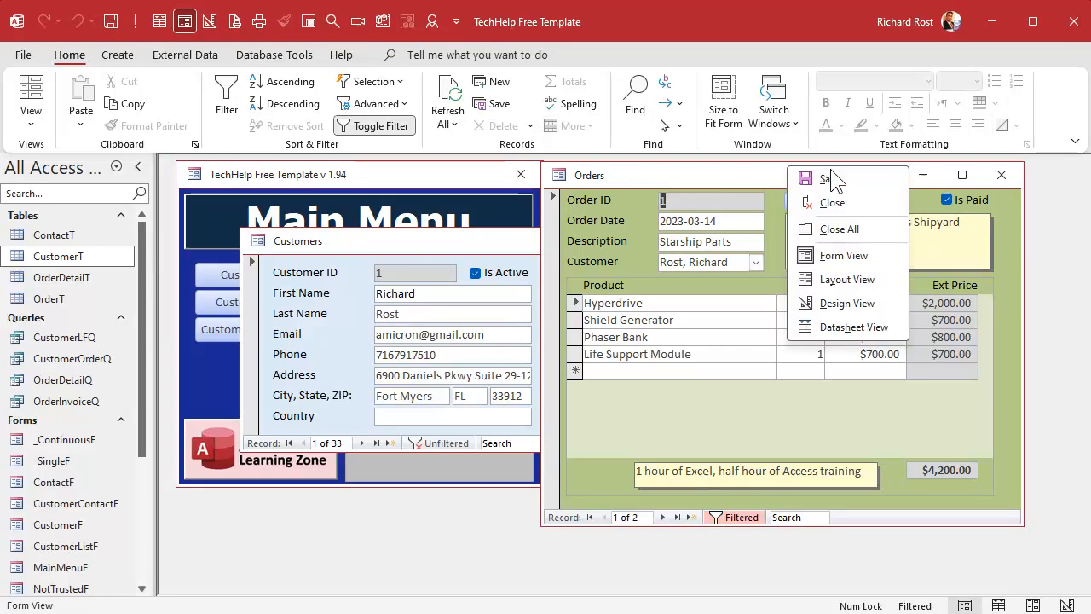
{"action": "left_click", "coordinate": [848, 304]}
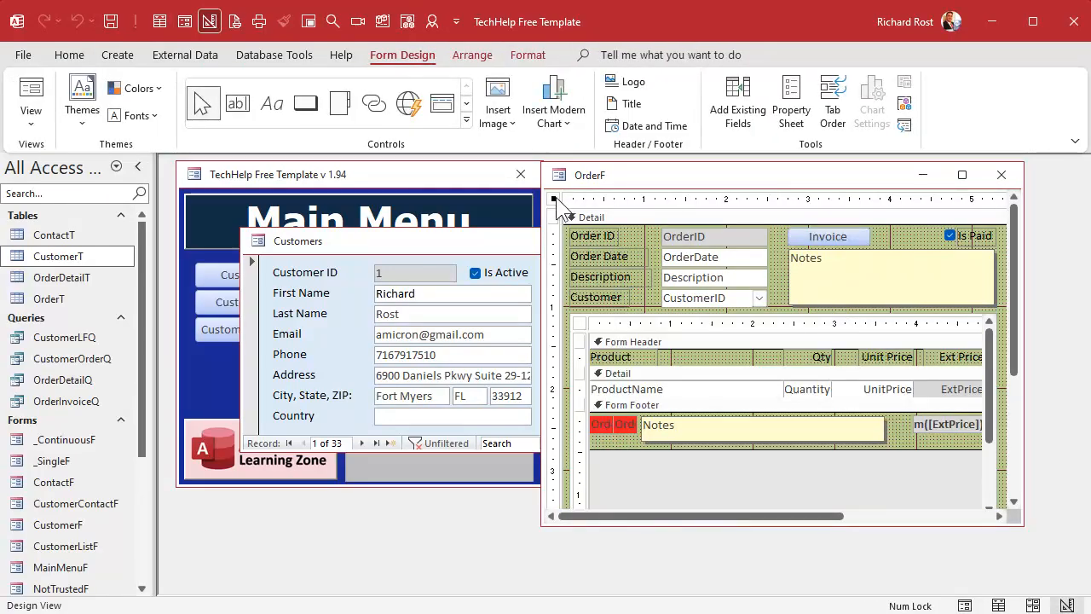
{"action": "double_click", "coordinate": [555, 199]}
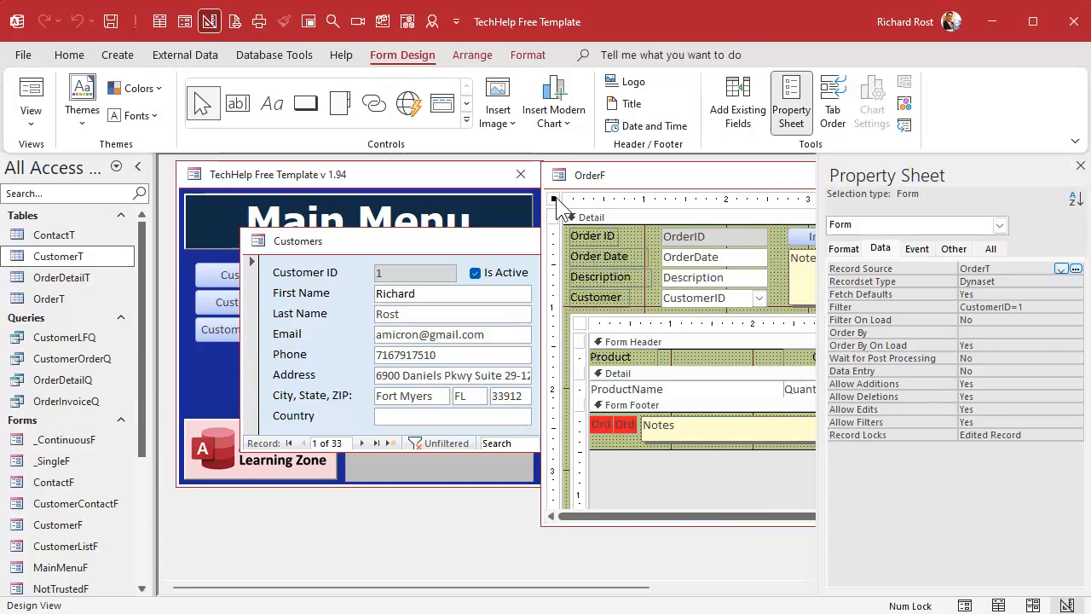
{"action": "left_click", "coordinate": [883, 252]}
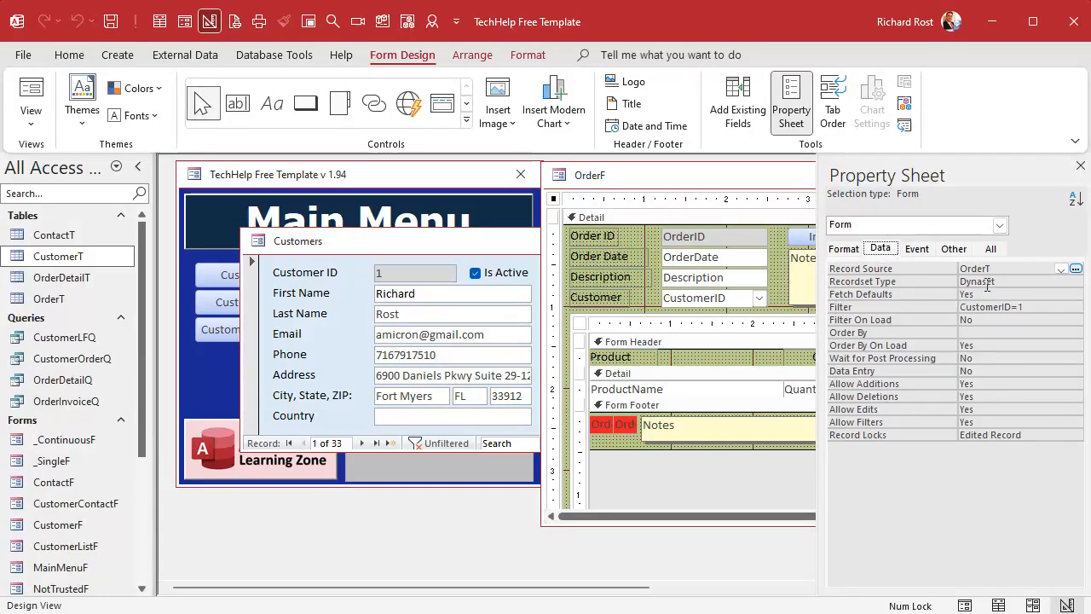
{"action": "key", "text": "BackSpace"}
{"action": "type", "text": "T"}
{"action": "left_click", "coordinate": [1080, 165]}
{"action": "left_click", "coordinate": [1014, 170]}
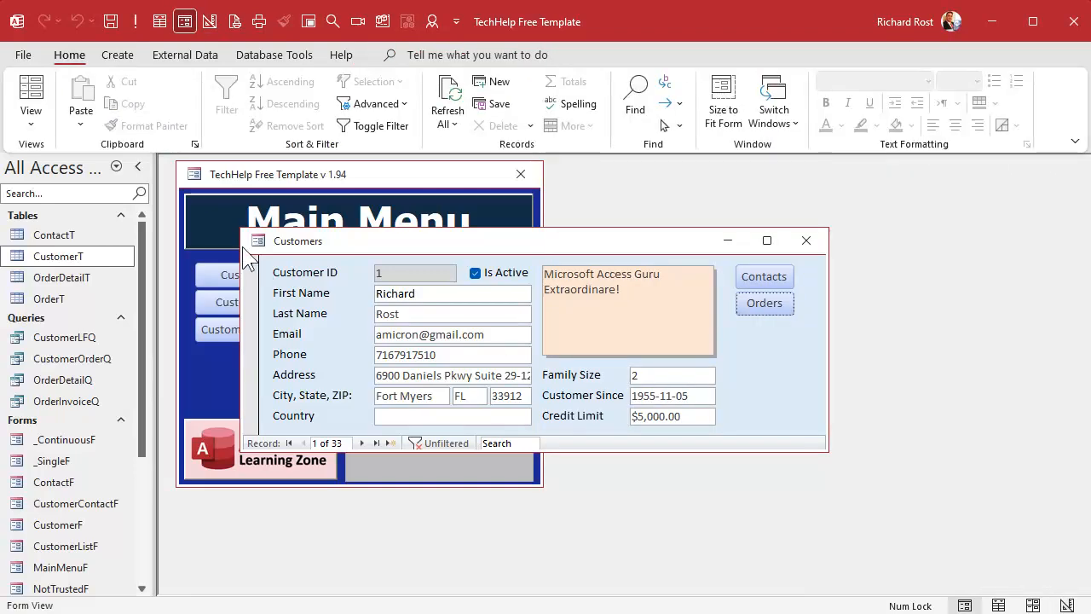
Close the Customers form and create a new query design containing the OrderT and CustomerT tables.
{"action": "left_click", "coordinate": [116, 54]}
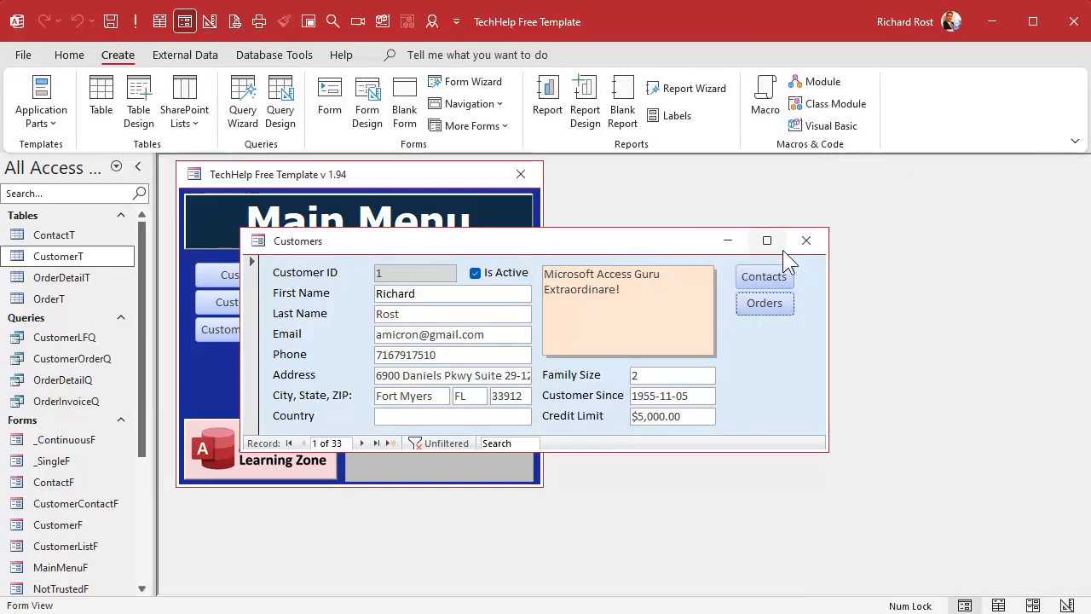
{"action": "left_click", "coordinate": [805, 240]}
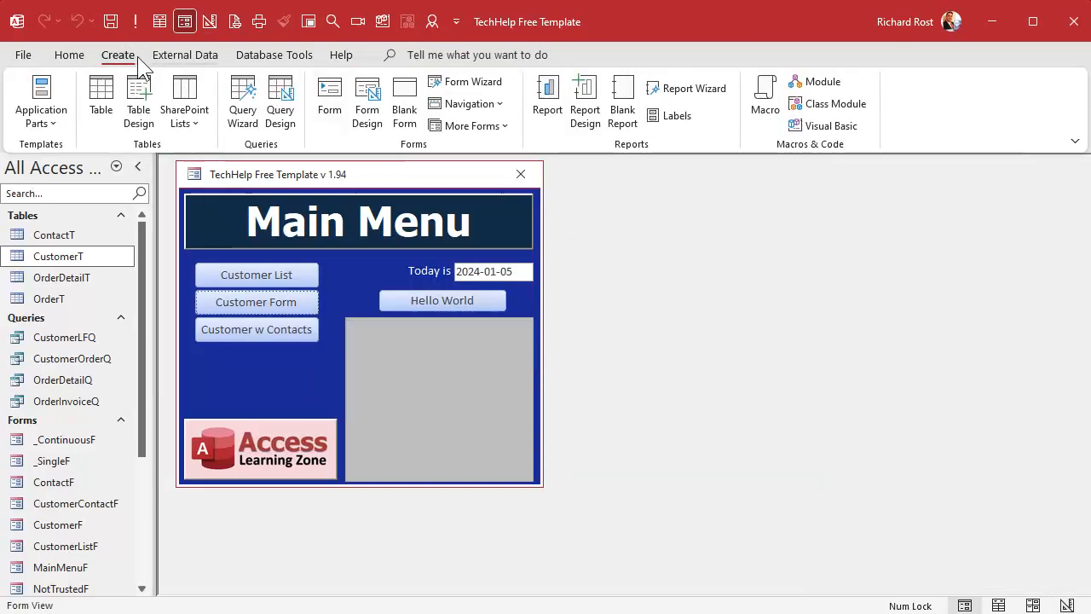
{"action": "left_click", "coordinate": [280, 103]}
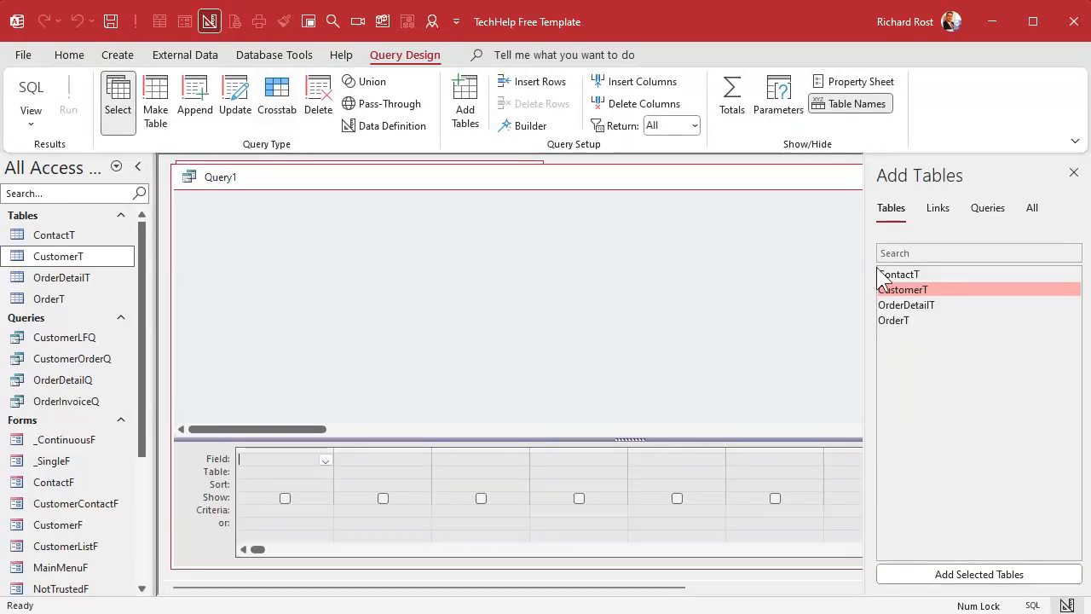
{"action": "double_click", "coordinate": [905, 319]}
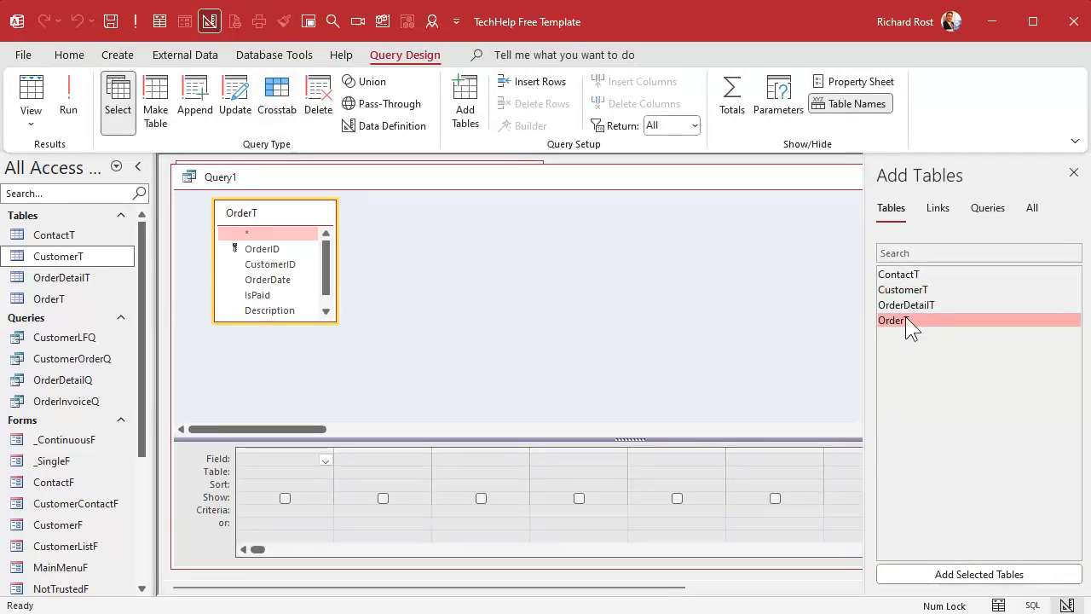
{"action": "double_click", "coordinate": [903, 290]}
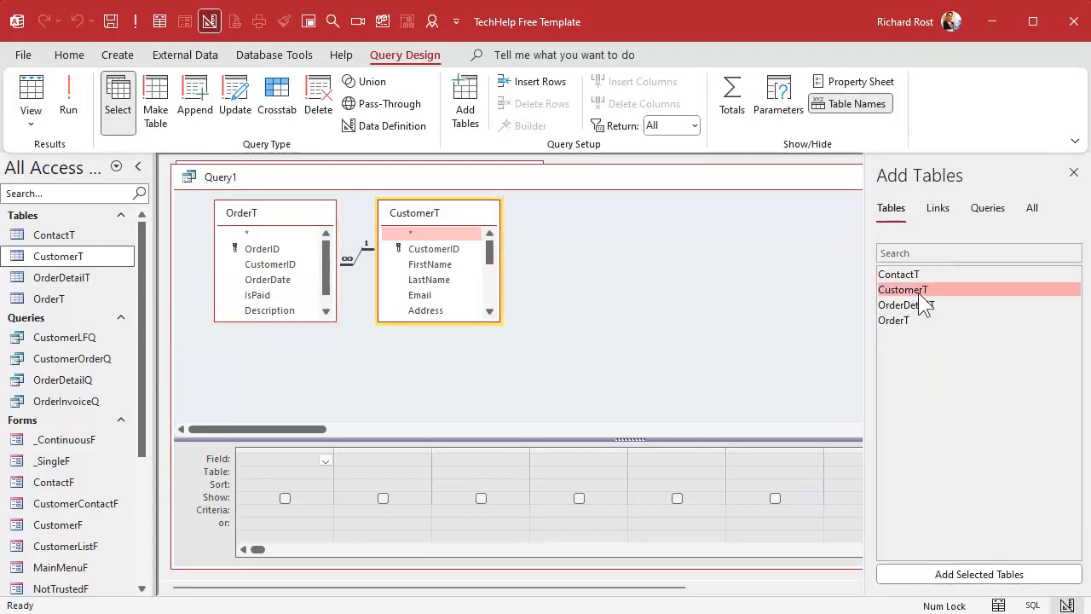
Add all OrderT fields and CustomerT's CreditLimit field to the query grid, enlarging the CustomerT field list.
{"action": "left_click", "coordinate": [245, 235]}
{"action": "double_click", "coordinate": [246, 236]}
{"action": "left_click_drag", "start_coordinate": [499, 320], "coordinate": [580, 399]}
{"action": "left_click_drag", "start_coordinate": [570, 315], "coordinate": [567, 375]}
{"action": "double_click", "coordinate": [444, 375]}
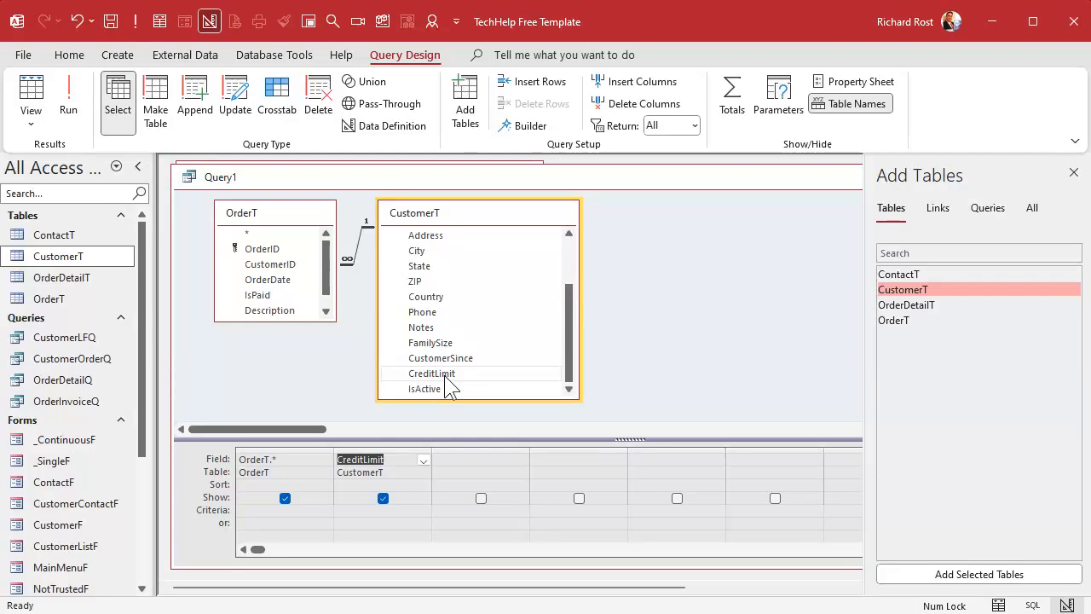
Save the query as OrderQ and run it.
{"action": "key", "text": "ctrl+s"}
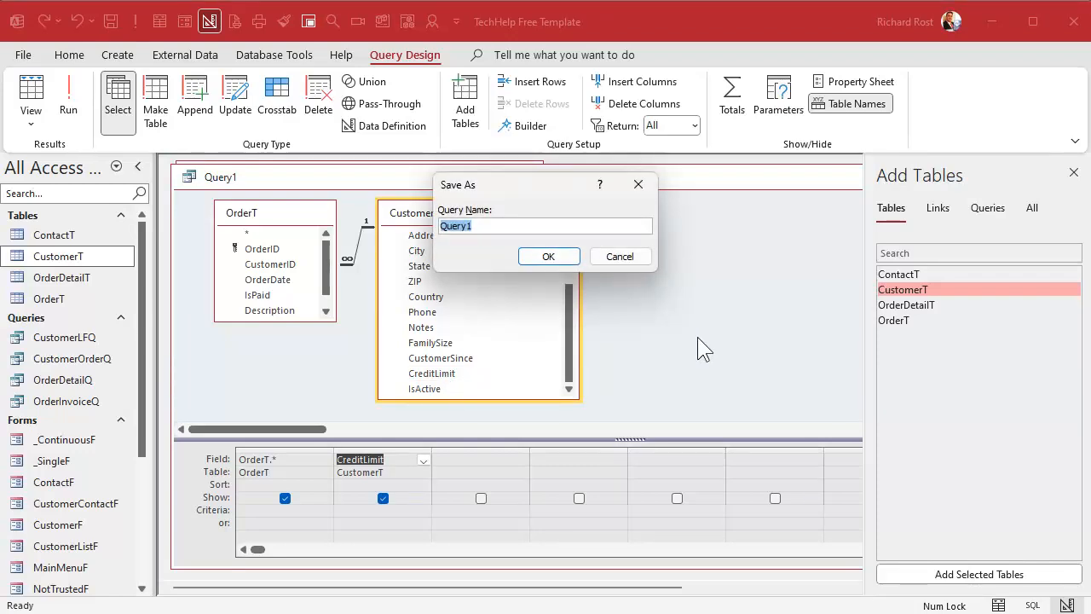
{"action": "type", "text": "OrderQ"}
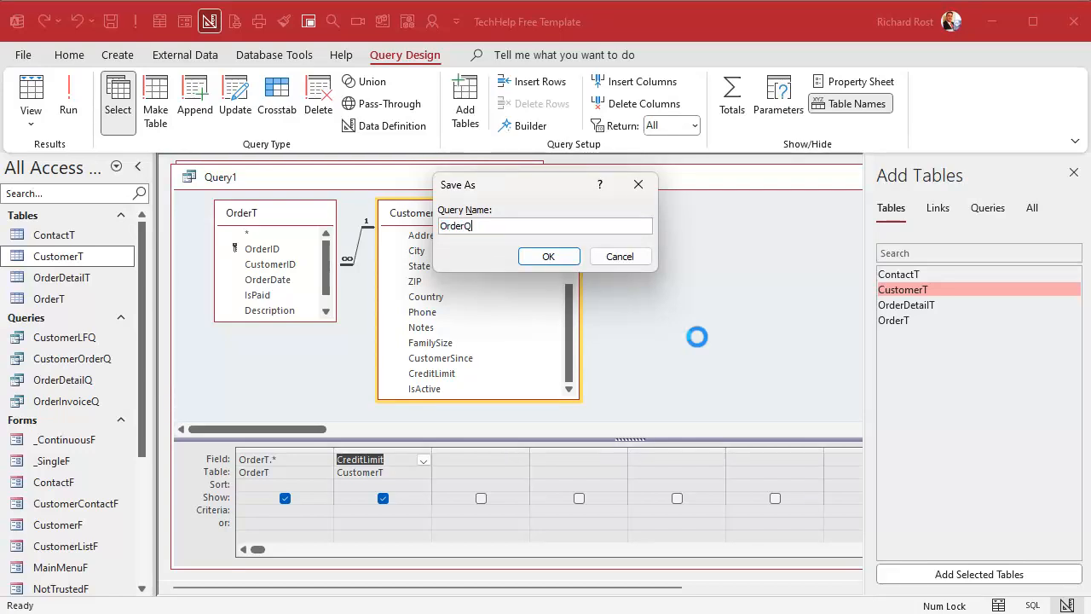
{"action": "key", "text": "Return"}
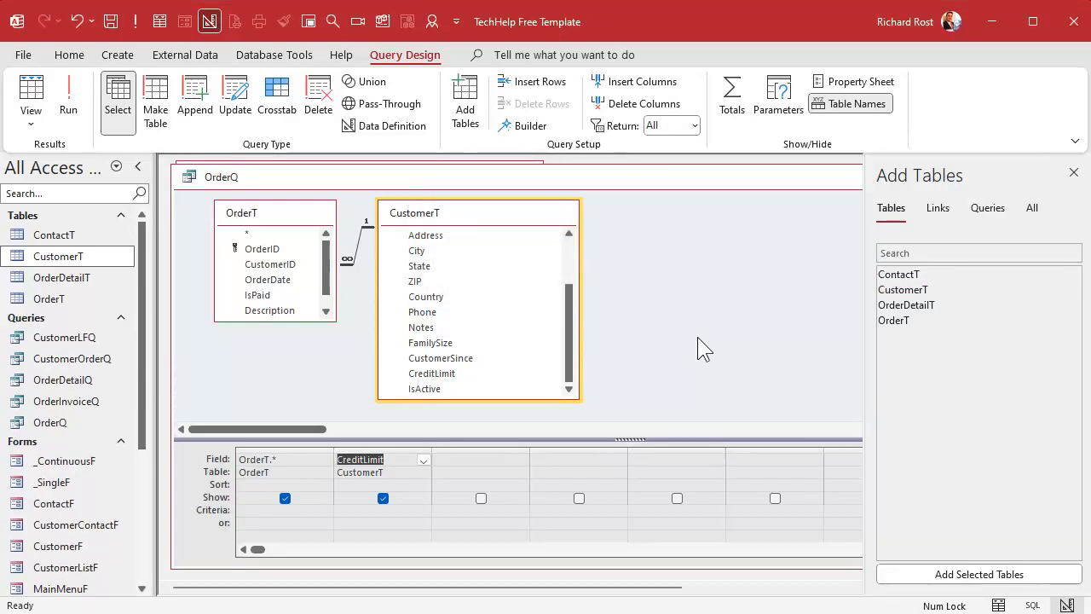
{"action": "left_click", "coordinate": [68, 101]}
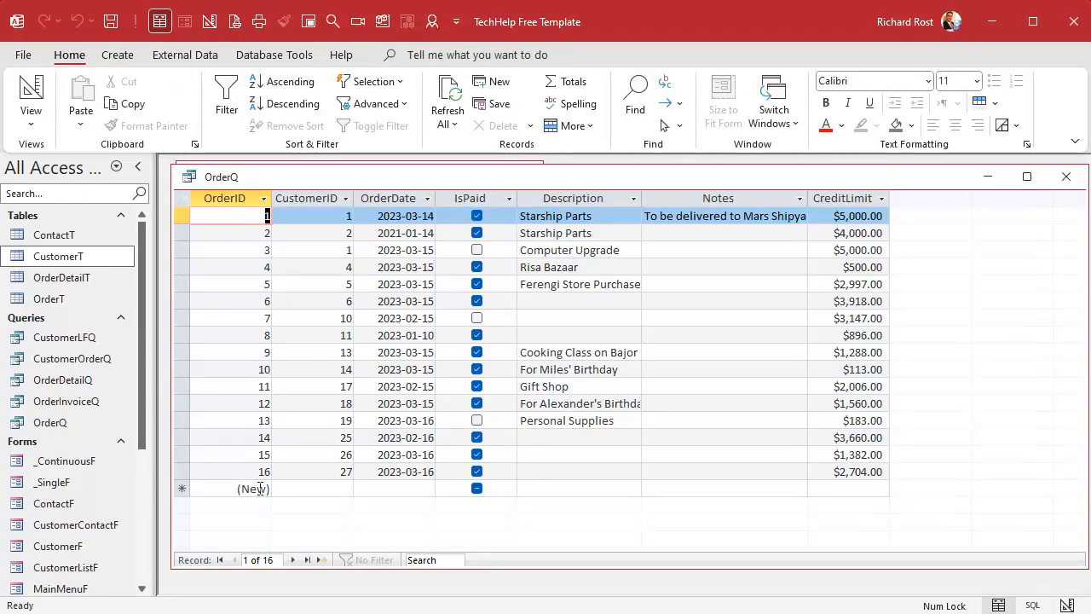
Set the CreditLimit of order 13 to 200 in the OrderQ results and close the query.
{"action": "left_click", "coordinate": [179, 489]}
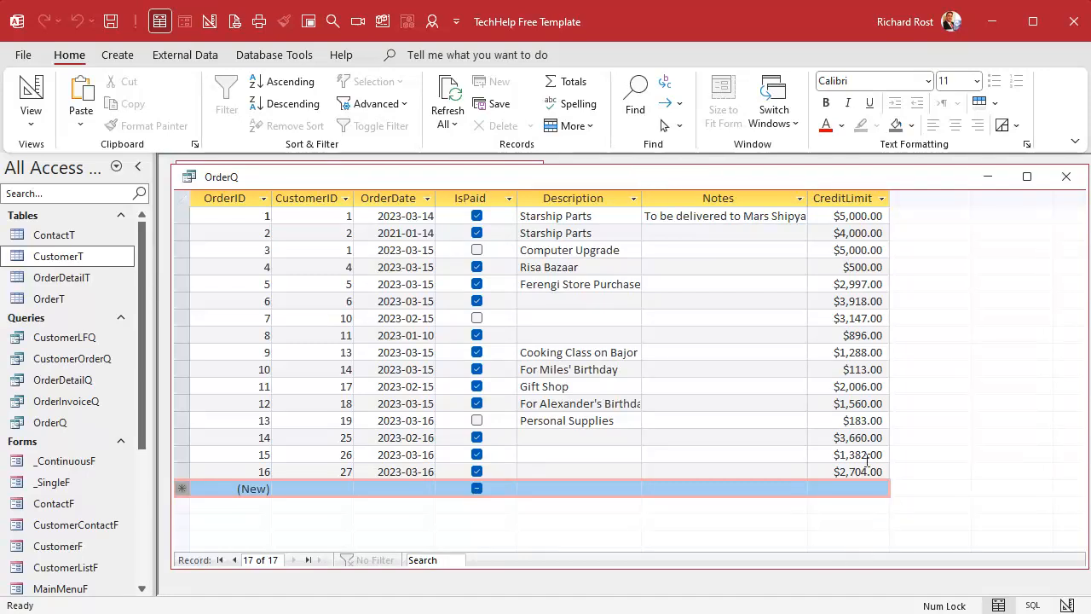
{"action": "left_click", "coordinate": [857, 422]}
{"action": "left_click_drag", "start_coordinate": [836, 419], "coordinate": [925, 423]}
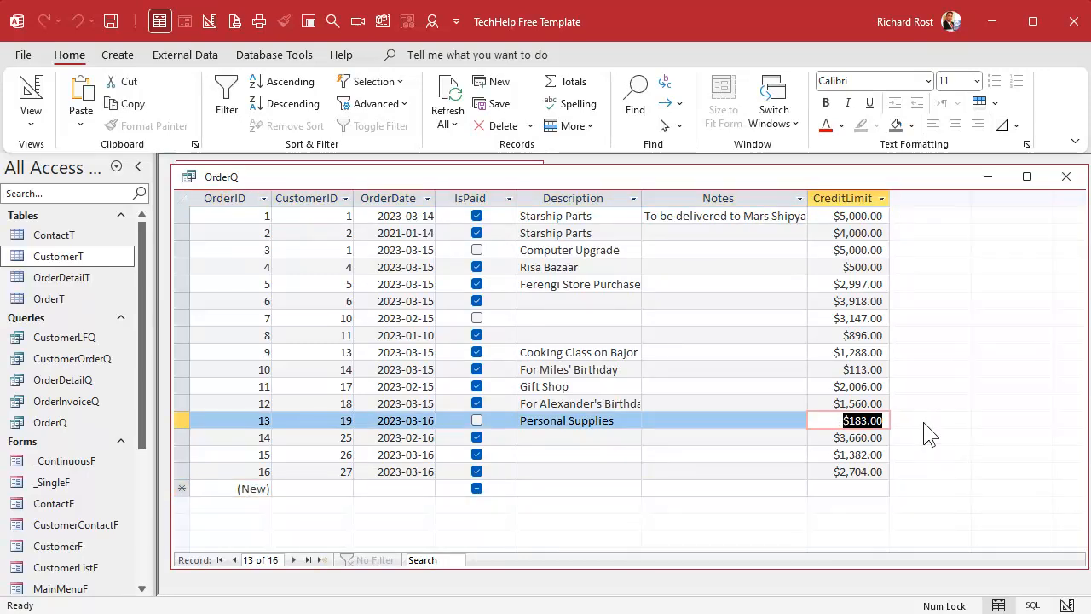
{"action": "type", "text": "200"}
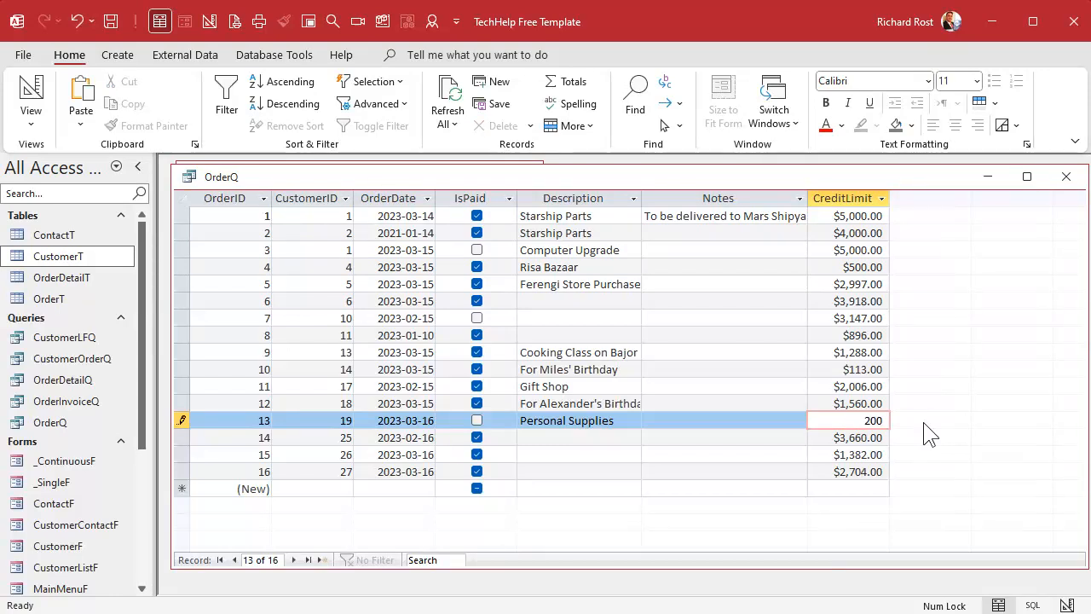
{"action": "key", "text": "Down"}
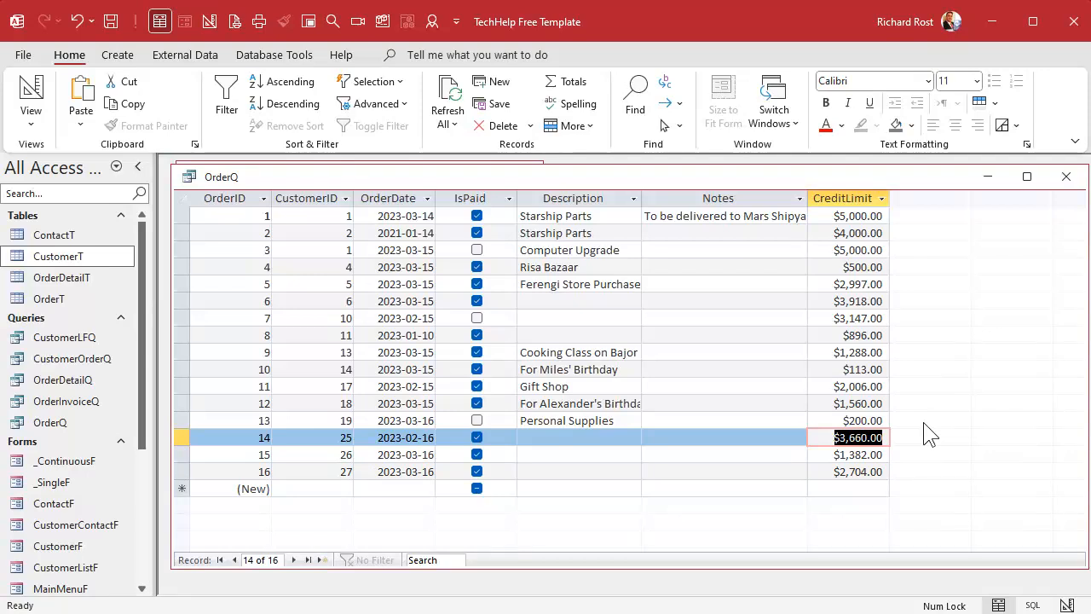
{"action": "left_click", "coordinate": [1066, 177]}
Open the Orders form from the Customers form, switch it to Design view, and set its Record Source to OrderQ.
{"action": "left_click", "coordinate": [273, 300]}
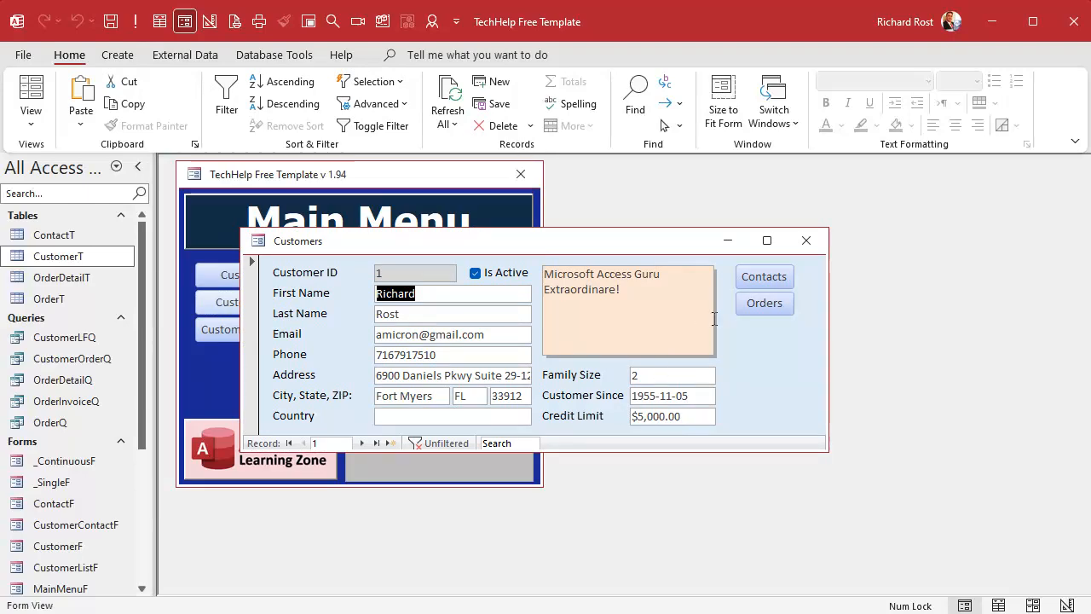
{"action": "left_click", "coordinate": [764, 304]}
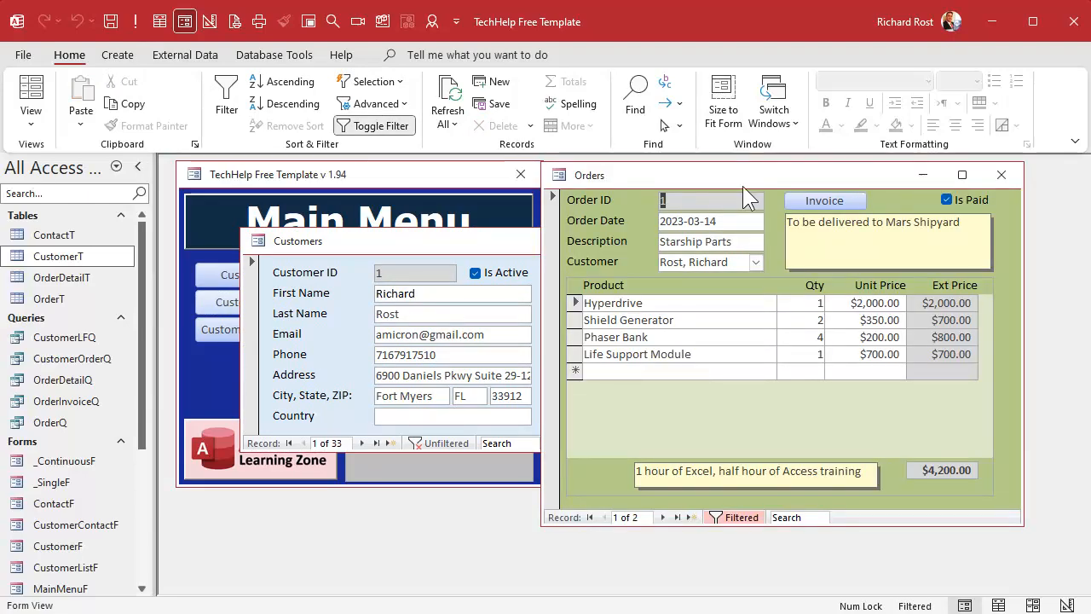
{"action": "right_click", "coordinate": [743, 185]}
{"action": "left_click", "coordinate": [806, 324]}
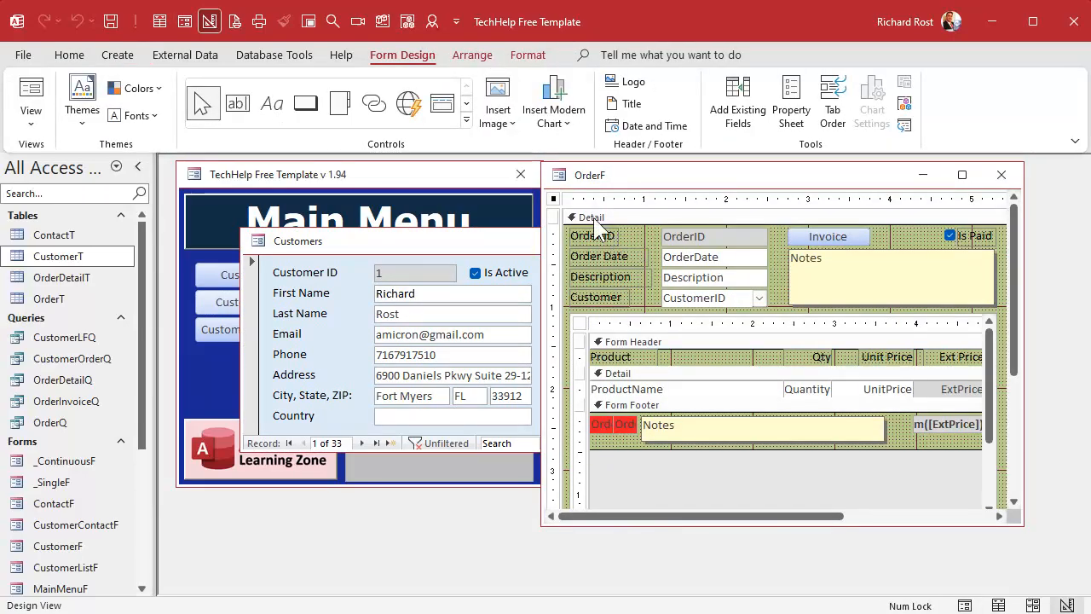
{"action": "double_click", "coordinate": [553, 200]}
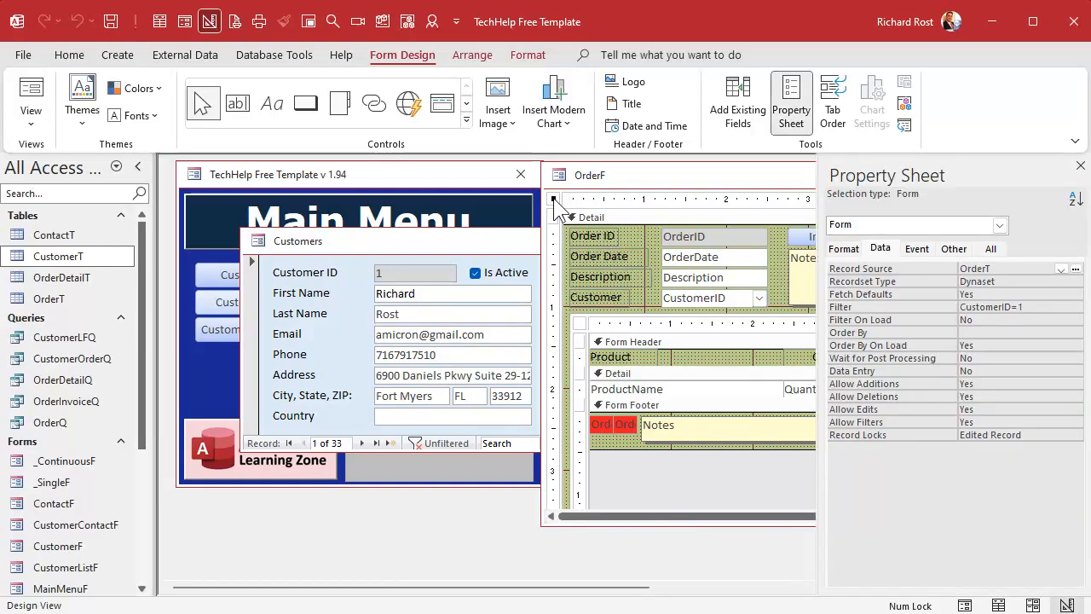
{"action": "left_click", "coordinate": [966, 269]}
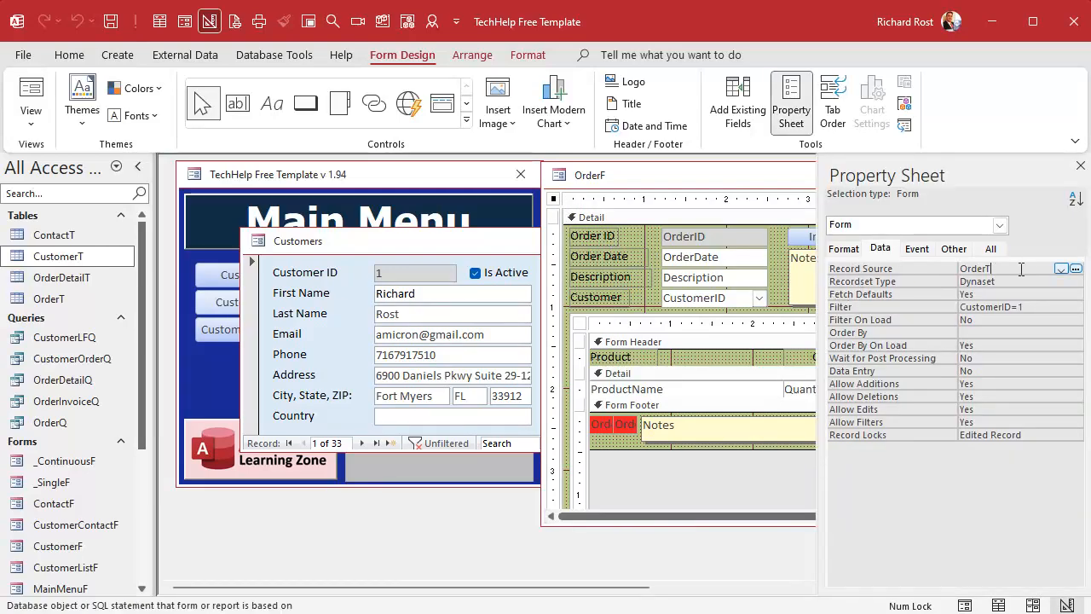
{"action": "left_click", "coordinate": [1061, 269]}
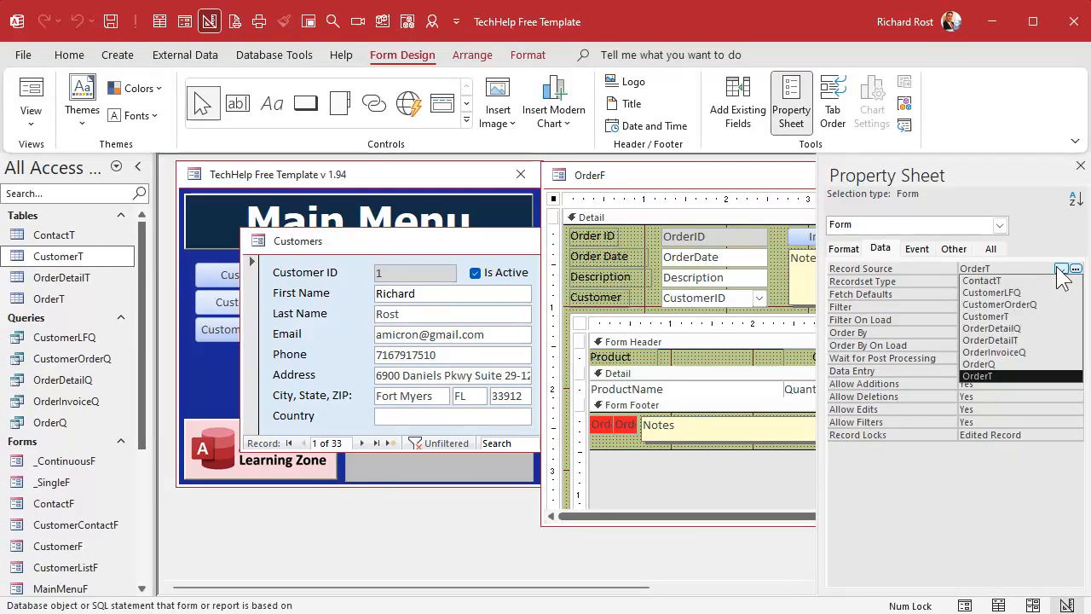
{"action": "left_click", "coordinate": [1022, 364]}
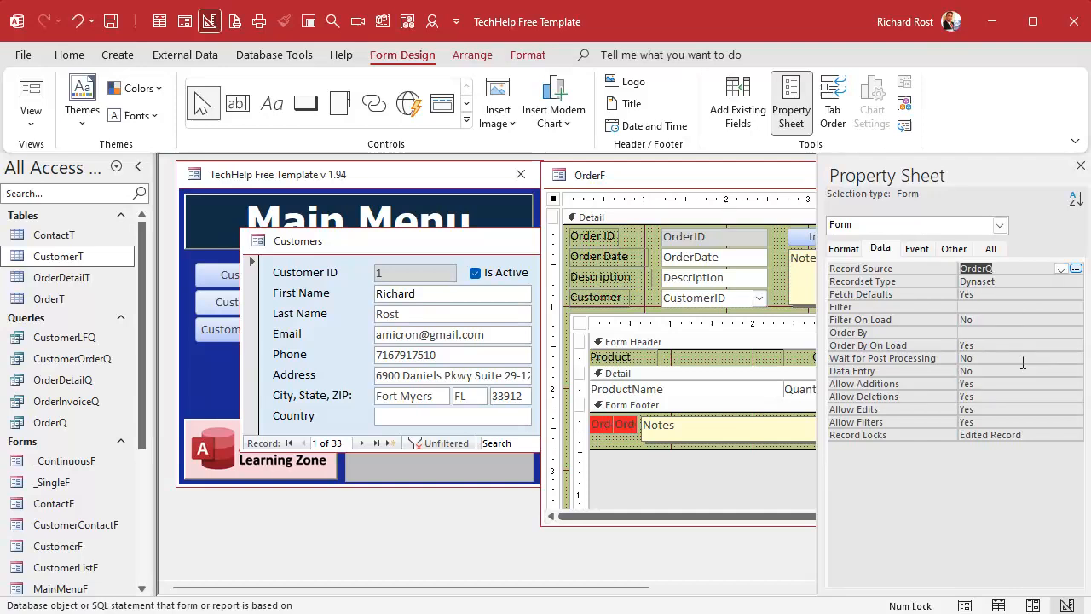
{"action": "left_click", "coordinate": [1081, 166]}
Enlarge the OrderF design window and shift the order details subform down to make room below the Customer field.
{"action": "left_click_drag", "start_coordinate": [833, 179], "coordinate": [833, 175]}
{"action": "left_click_drag", "start_coordinate": [792, 522], "coordinate": [794, 583]}
{"action": "left_click_drag", "start_coordinate": [777, 313], "coordinate": [778, 342]}
{"action": "left_click", "coordinate": [777, 319]}
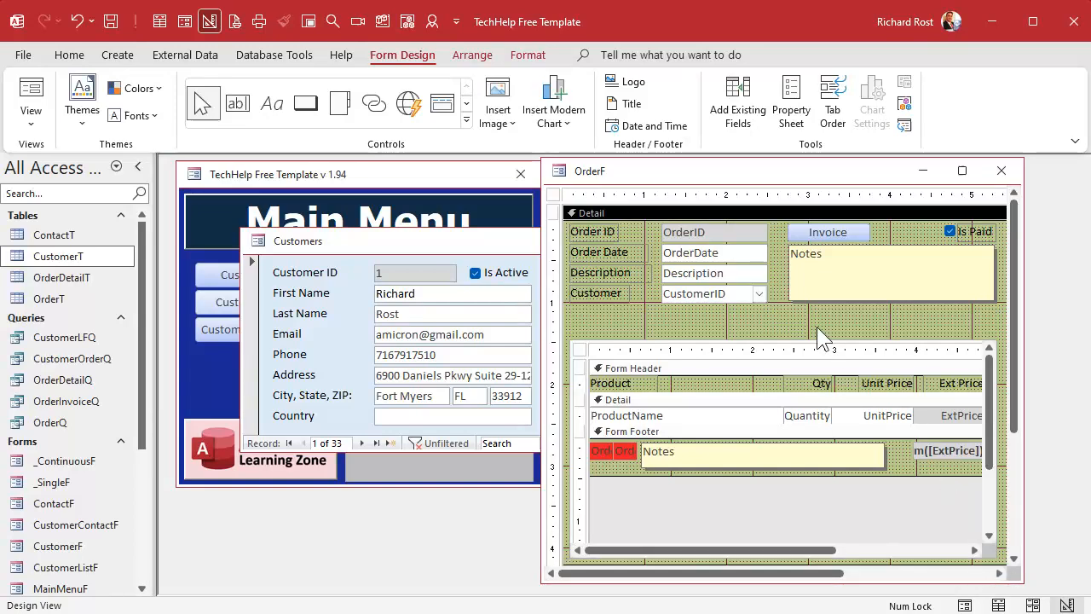
Add the existing CreditLimit field to OrderF between the Customer field and the subform, and close the field list.
{"action": "left_click", "coordinate": [739, 106]}
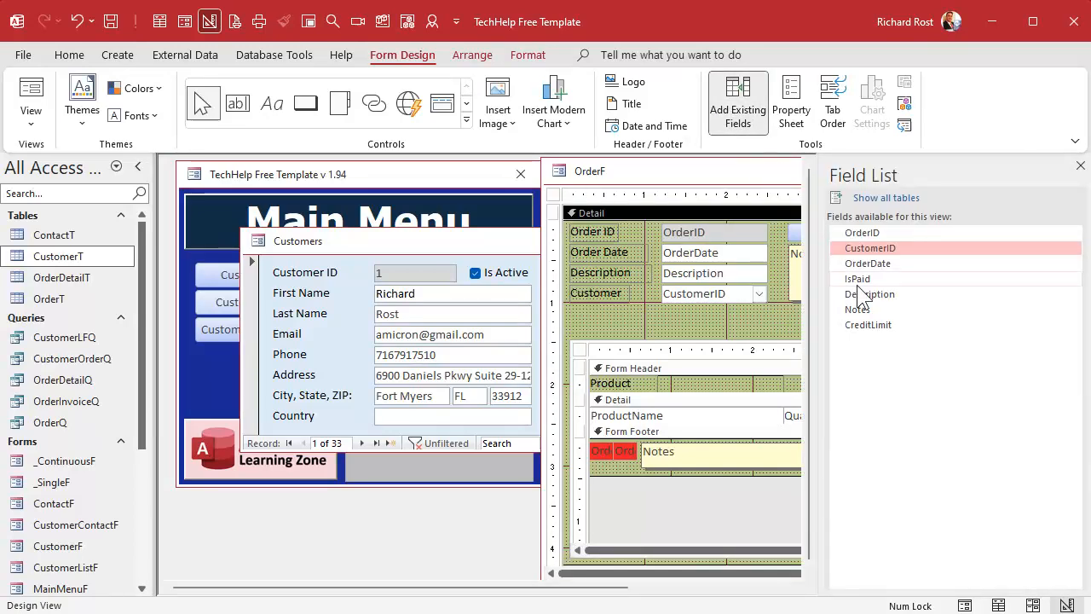
{"action": "left_click", "coordinate": [884, 325]}
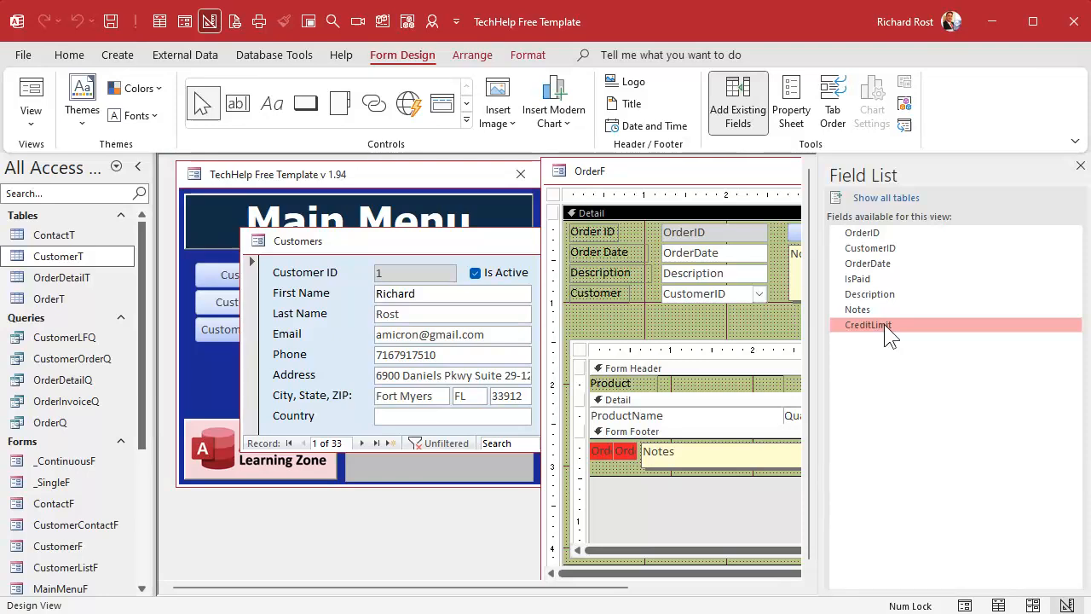
{"action": "left_click_drag", "start_coordinate": [884, 324], "coordinate": [664, 319]}
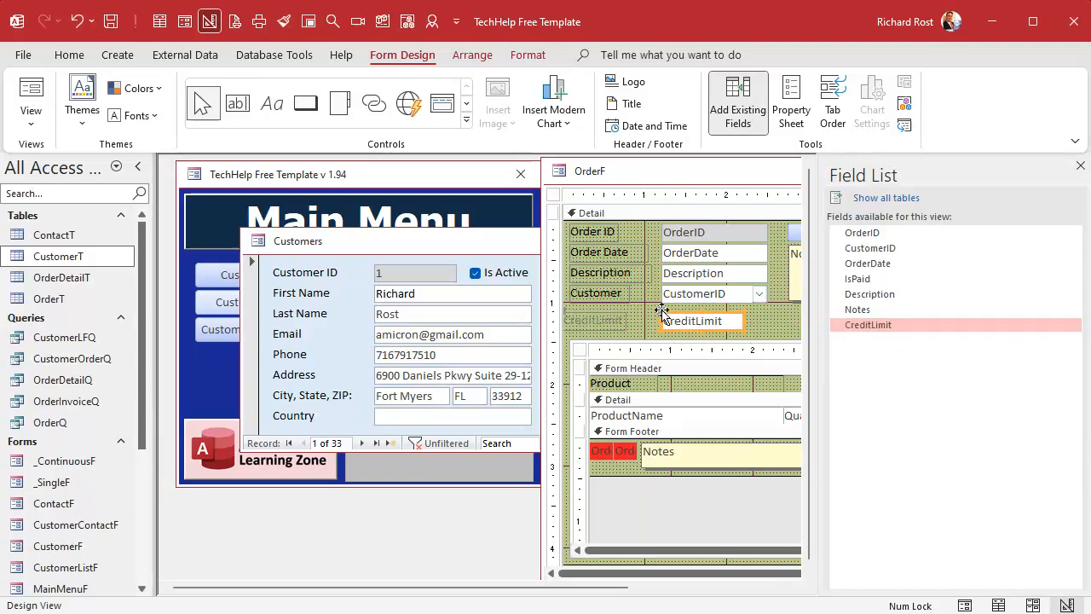
{"action": "left_click", "coordinate": [1080, 165]}
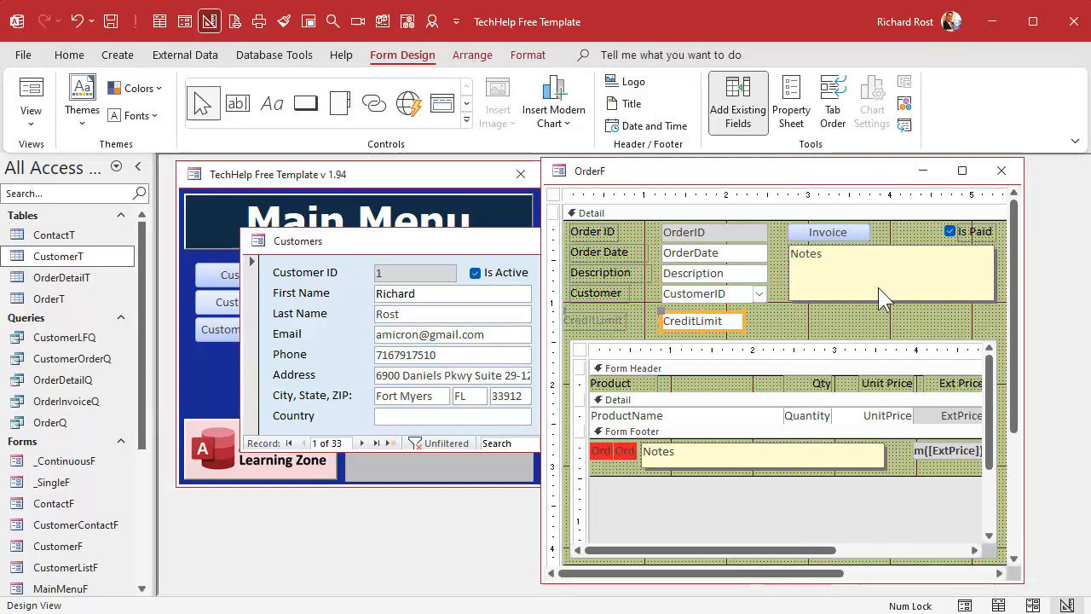
Reposition the CreditLimit label and text box close beneath the Customer field, and close OrderF.
{"action": "left_click", "coordinate": [594, 318]}
{"action": "left_click_drag", "start_coordinate": [600, 318], "coordinate": [602, 312]}
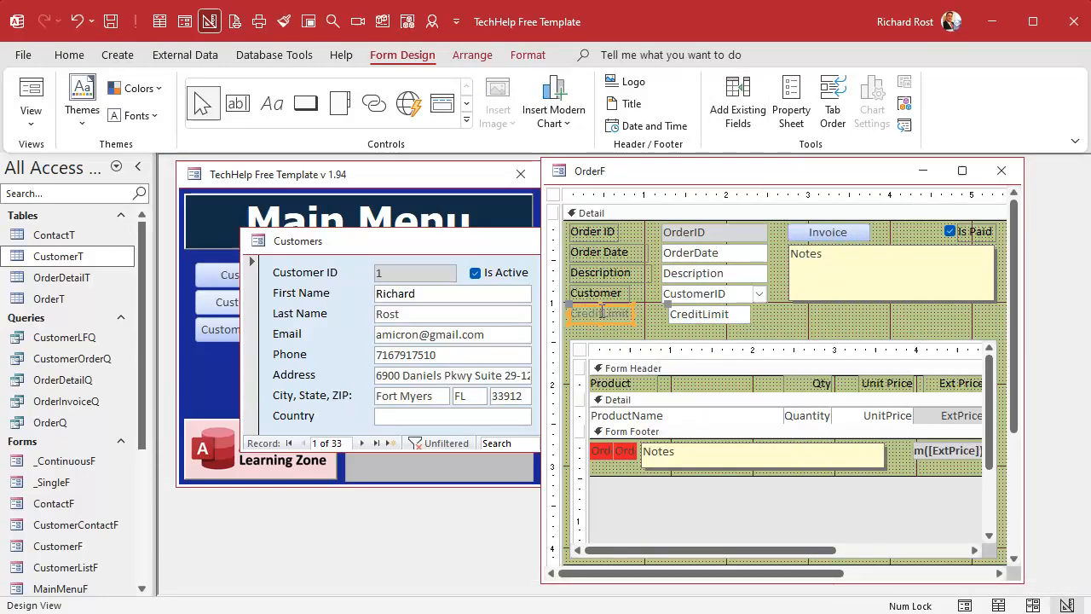
{"action": "left_click", "coordinate": [722, 316]}
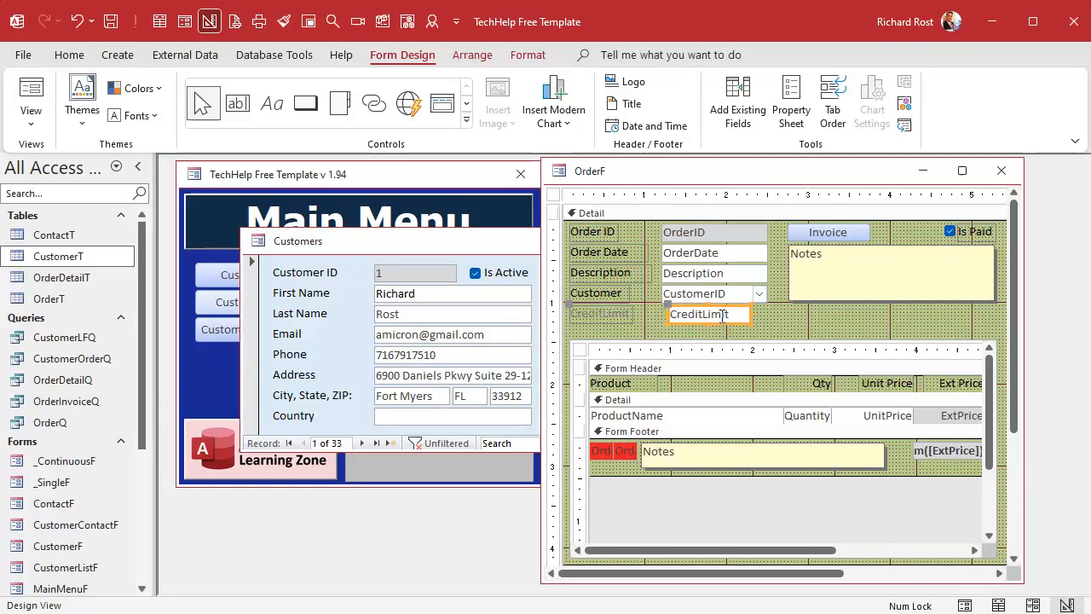
{"action": "left_click", "coordinate": [1001, 171]}
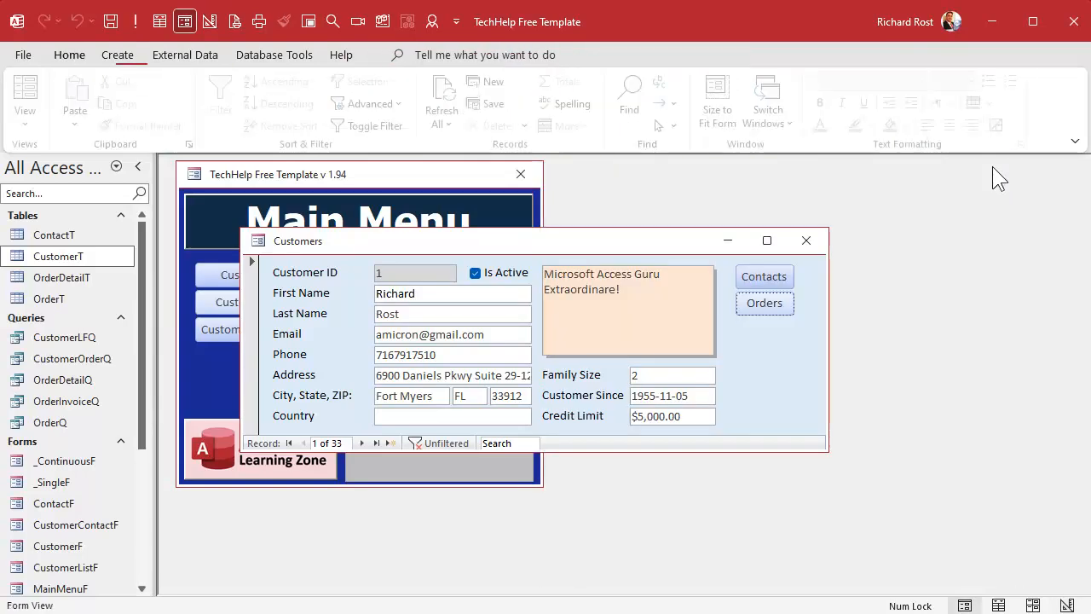
Reopen the customer's orders and set the CreditLimit on order 1 to 3000.
{"action": "left_click", "coordinate": [763, 302]}
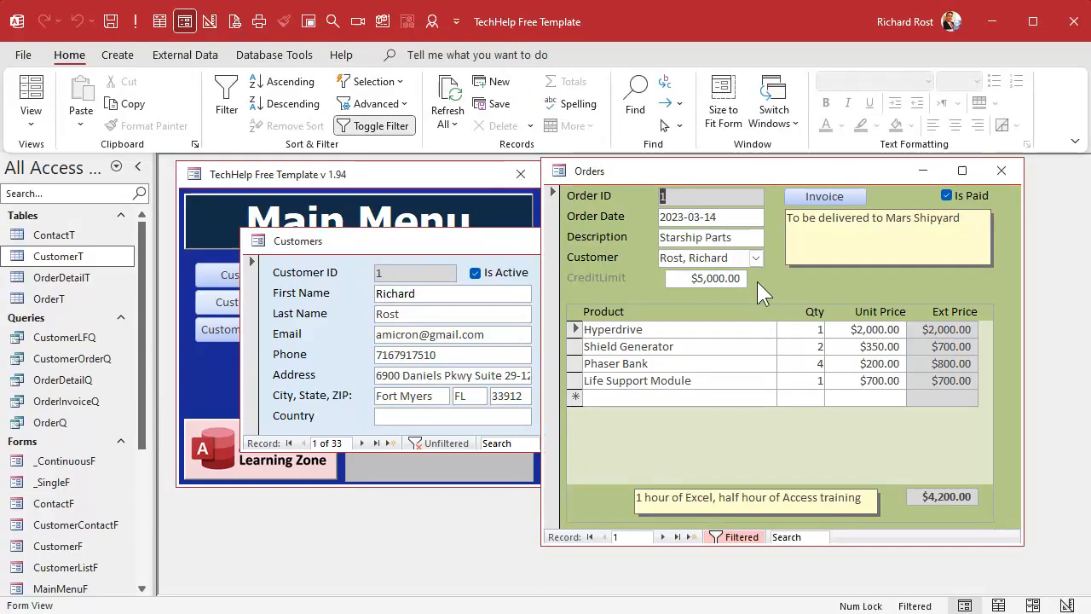
{"action": "left_click", "coordinate": [674, 276]}
{"action": "type", "text": "3000"}
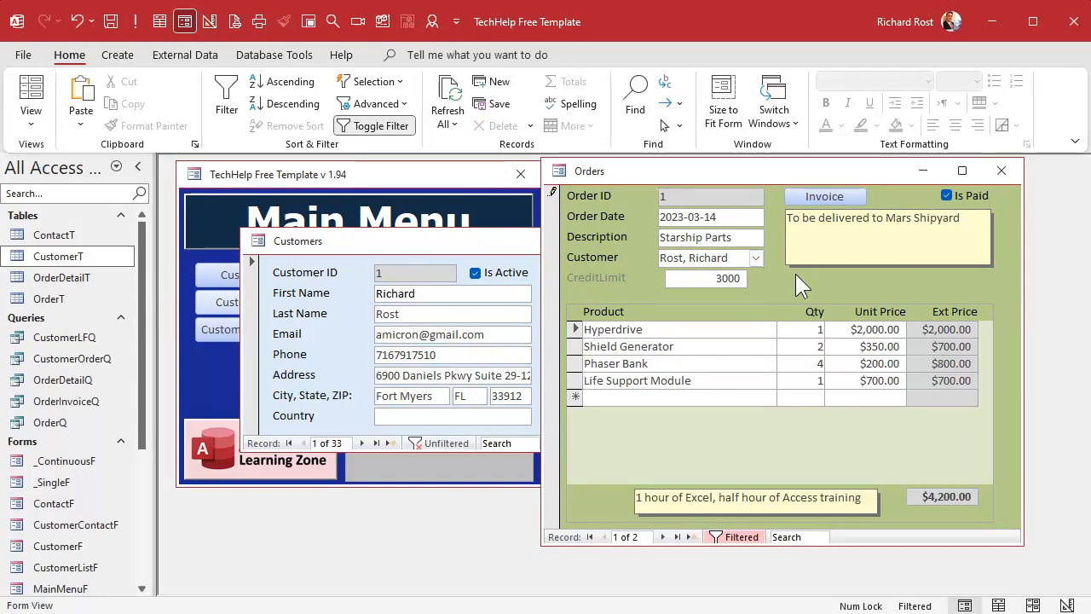
{"action": "left_click", "coordinate": [716, 238]}
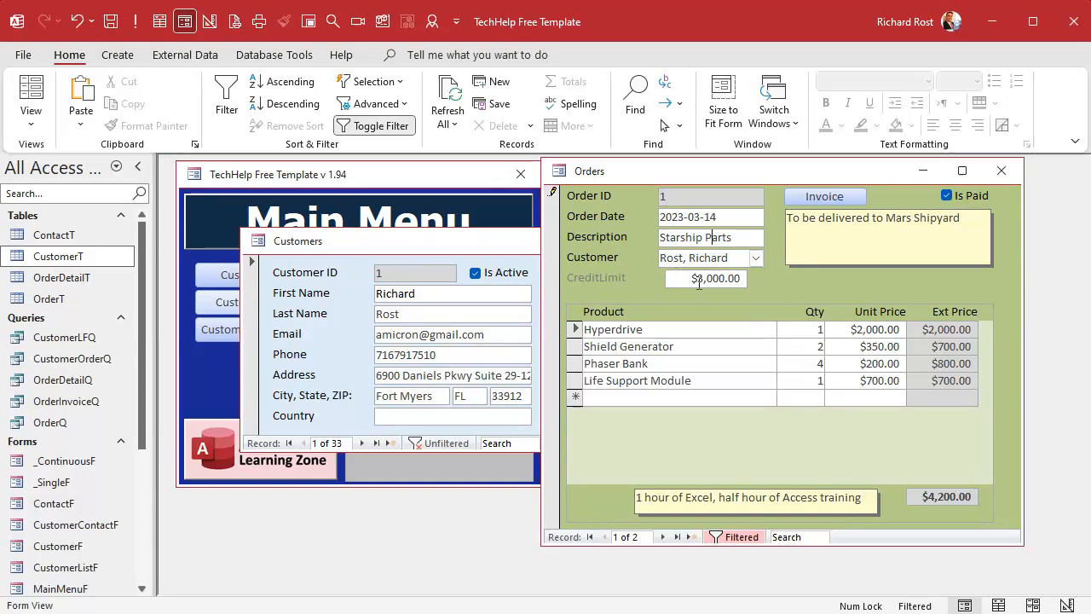
Save the order edit by moving to the second order and back, check the customer's Credit Limit, and close the Customers form.
{"action": "left_click", "coordinate": [446, 243]}
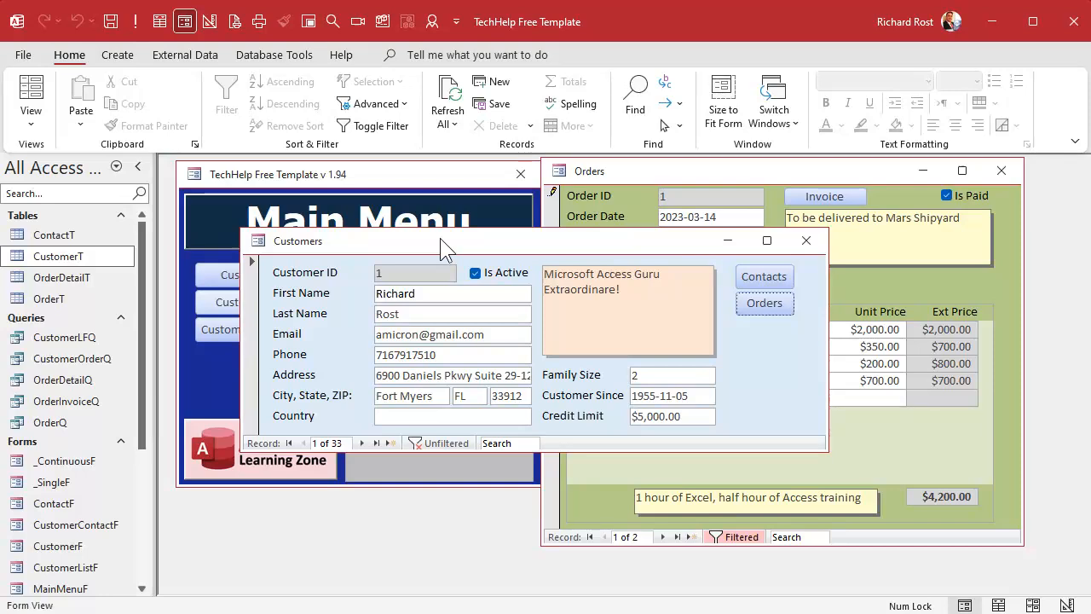
{"action": "left_click_drag", "start_coordinate": [569, 248], "coordinate": [528, 319]}
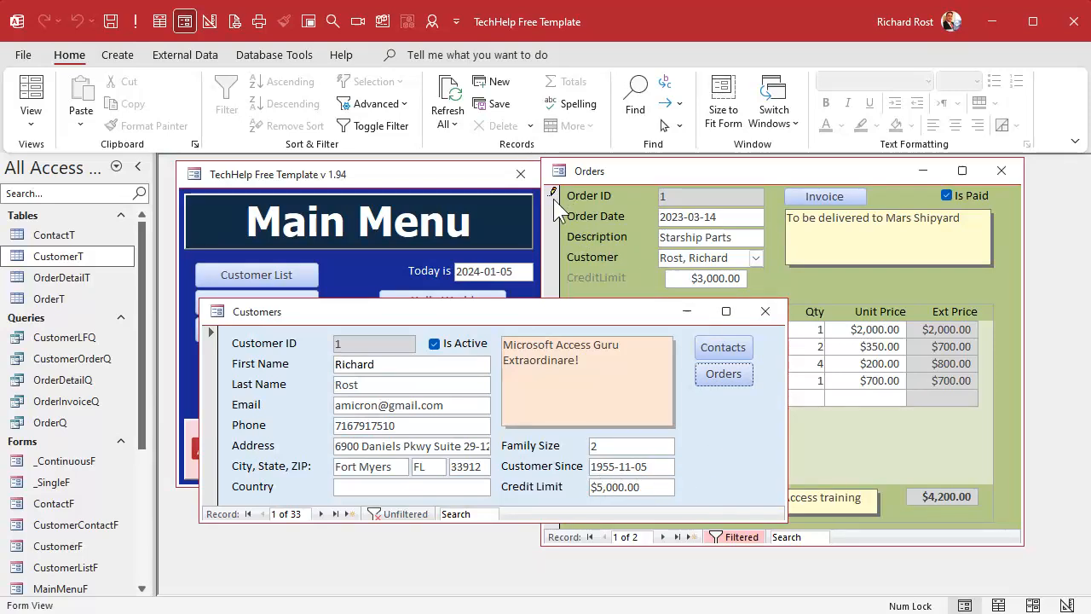
{"action": "left_click", "coordinate": [834, 170]}
{"action": "left_click", "coordinate": [662, 536]}
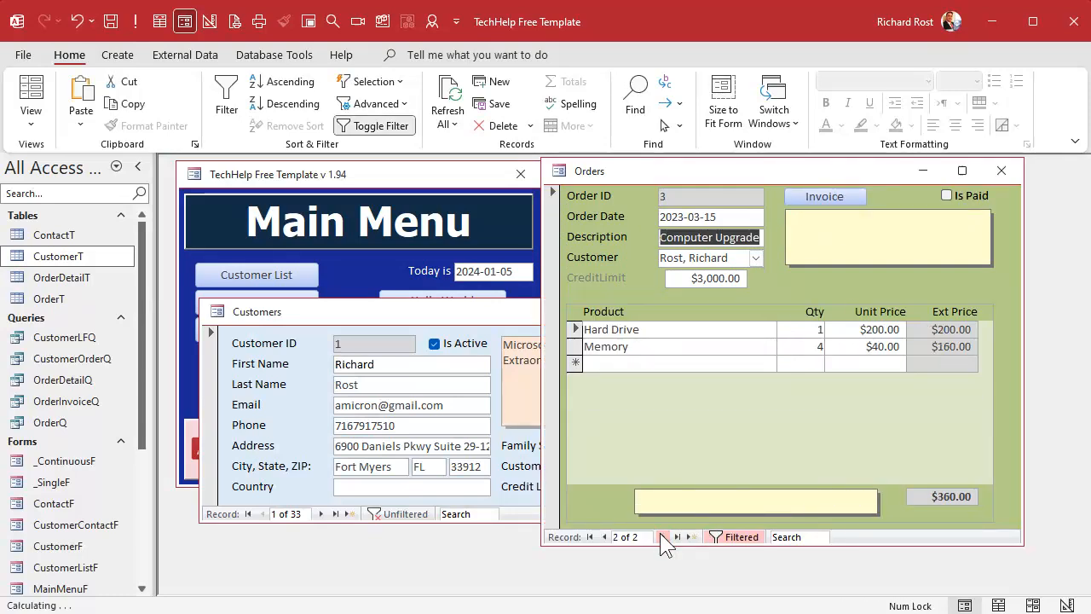
{"action": "left_click", "coordinate": [605, 537]}
{"action": "left_click", "coordinate": [505, 308]}
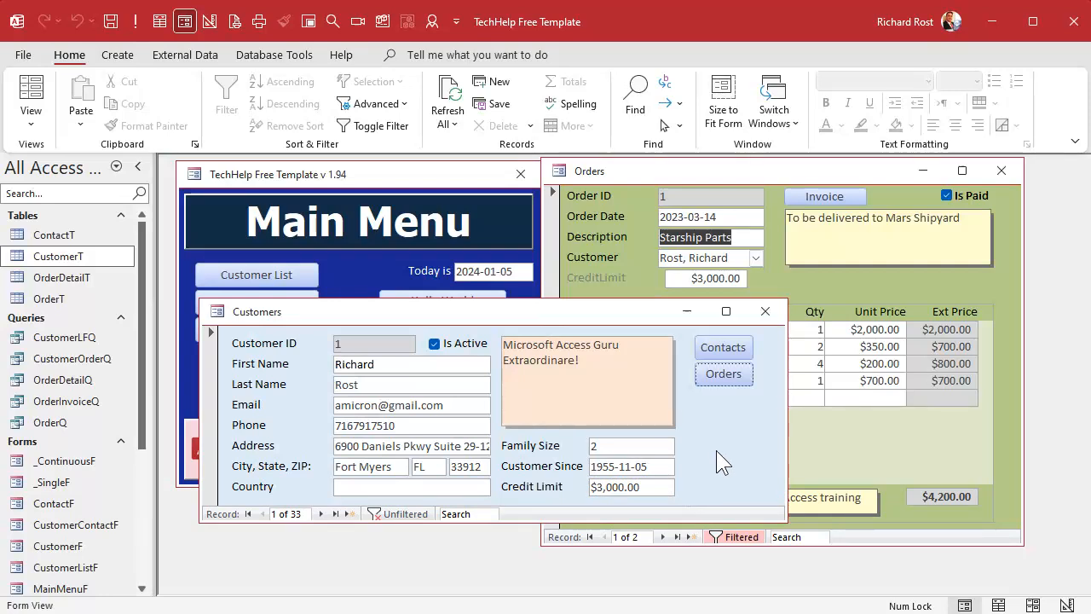
{"action": "left_click", "coordinate": [765, 312]}
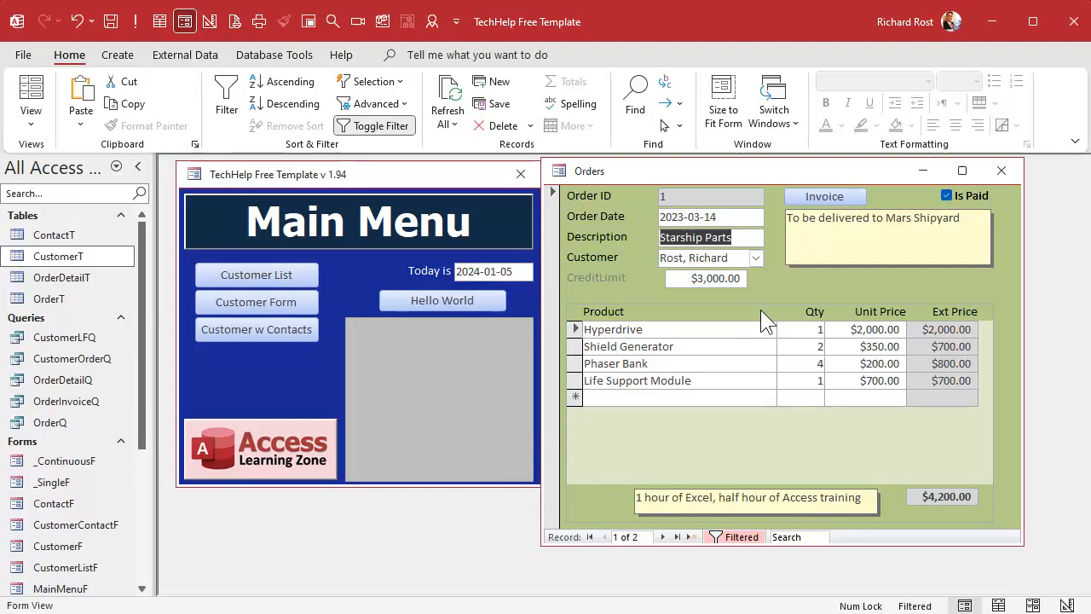
Switch the Orders form to Design view and give the CreditLimit text box a light gray background fill.
{"action": "right_click", "coordinate": [771, 172]}
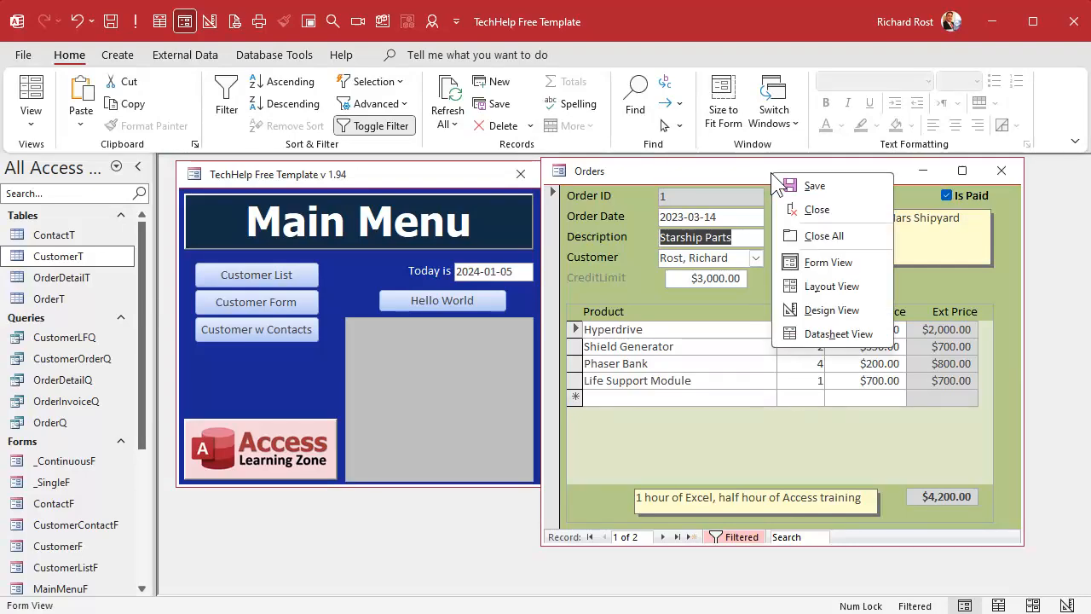
{"action": "left_click", "coordinate": [819, 305]}
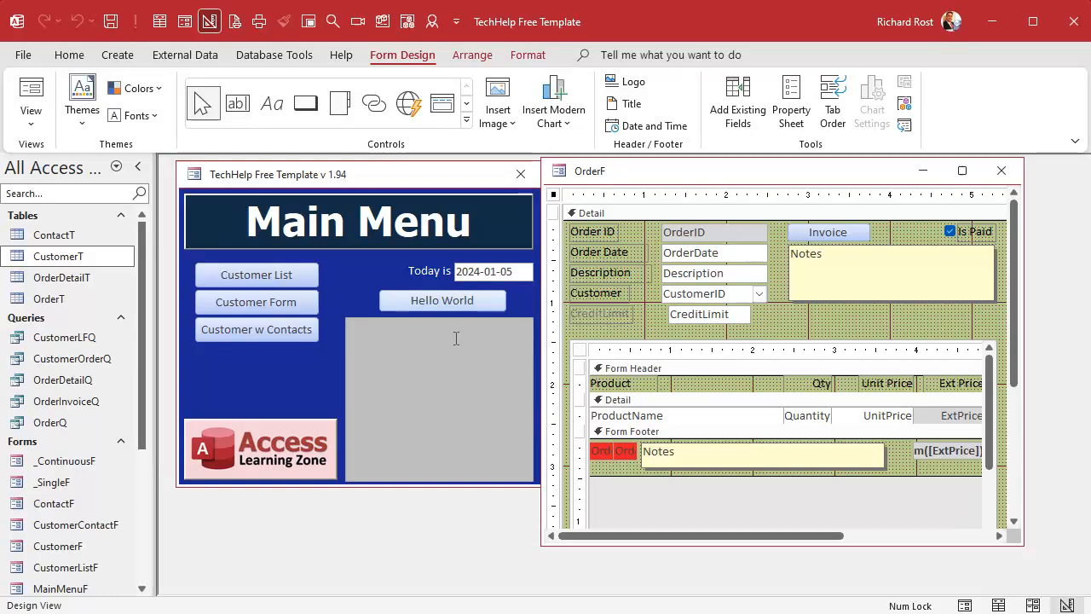
{"action": "left_click", "coordinate": [739, 322]}
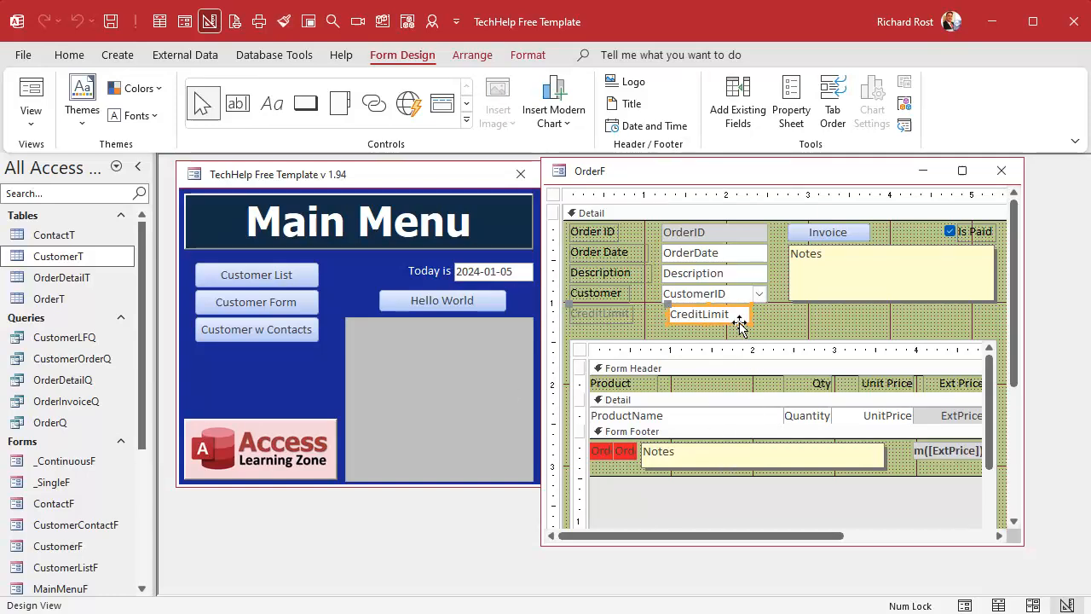
{"action": "left_click", "coordinate": [527, 56]}
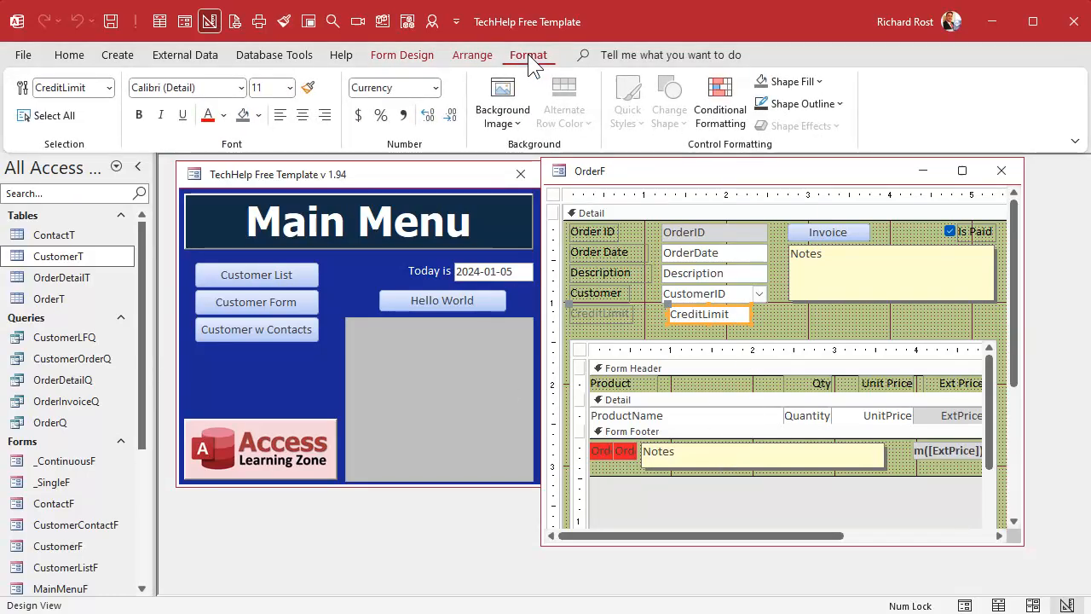
{"action": "left_click", "coordinate": [259, 116]}
{"action": "left_click", "coordinate": [244, 331]}
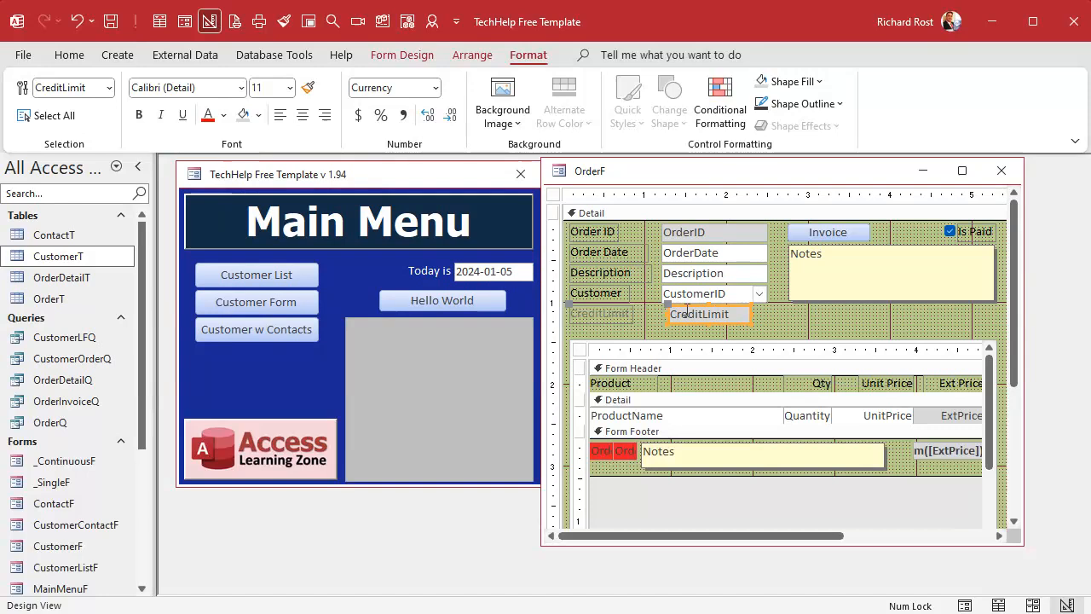
{"action": "left_click", "coordinate": [808, 317]}
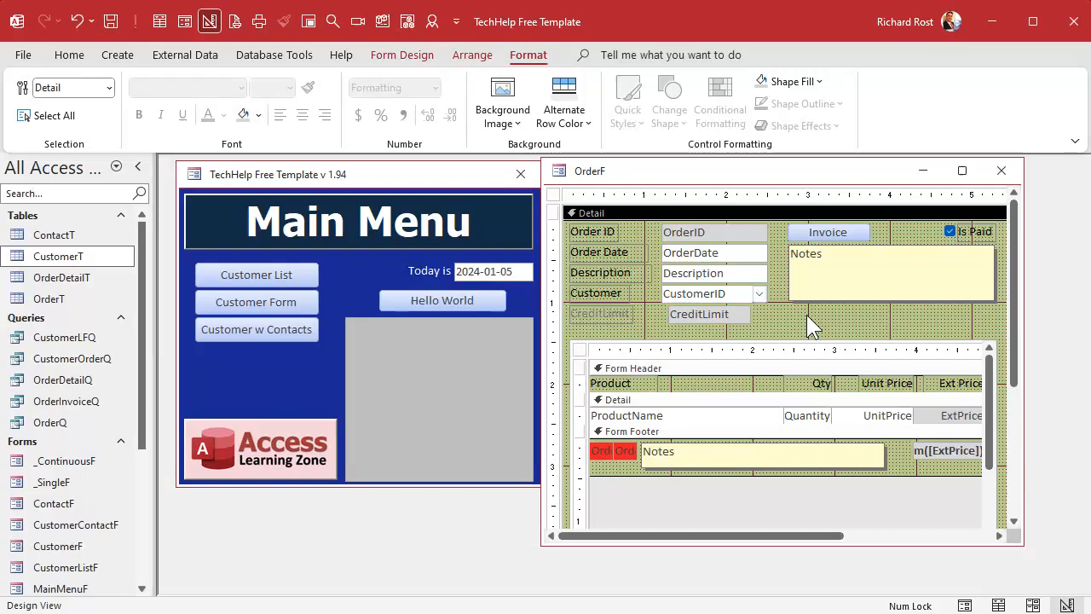
Set the CreditLimit text box's Locked property to Yes.
{"action": "double_click", "coordinate": [721, 321]}
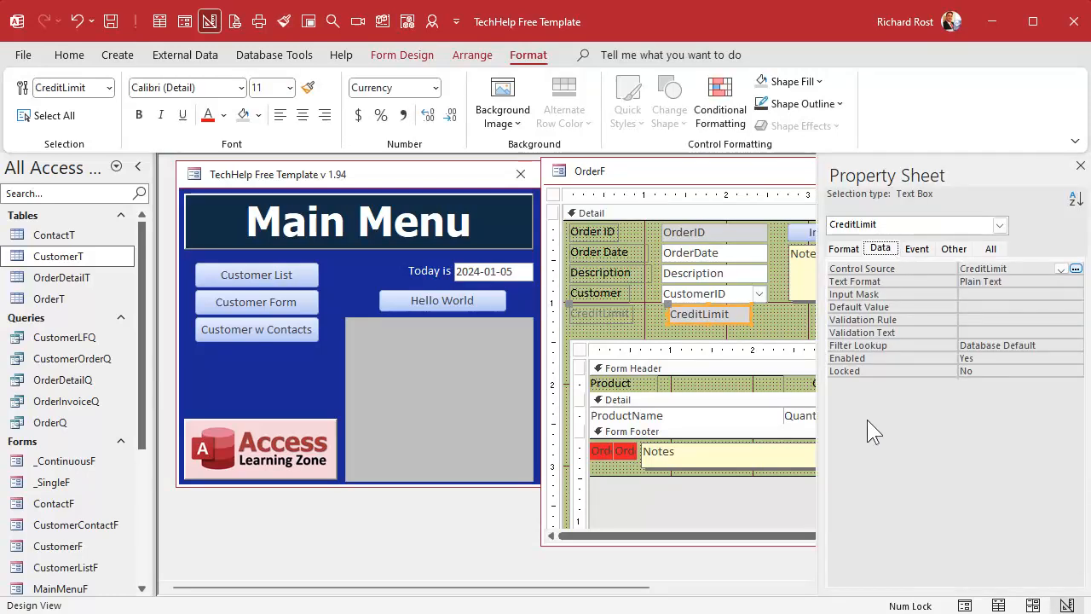
{"action": "double_click", "coordinate": [988, 371]}
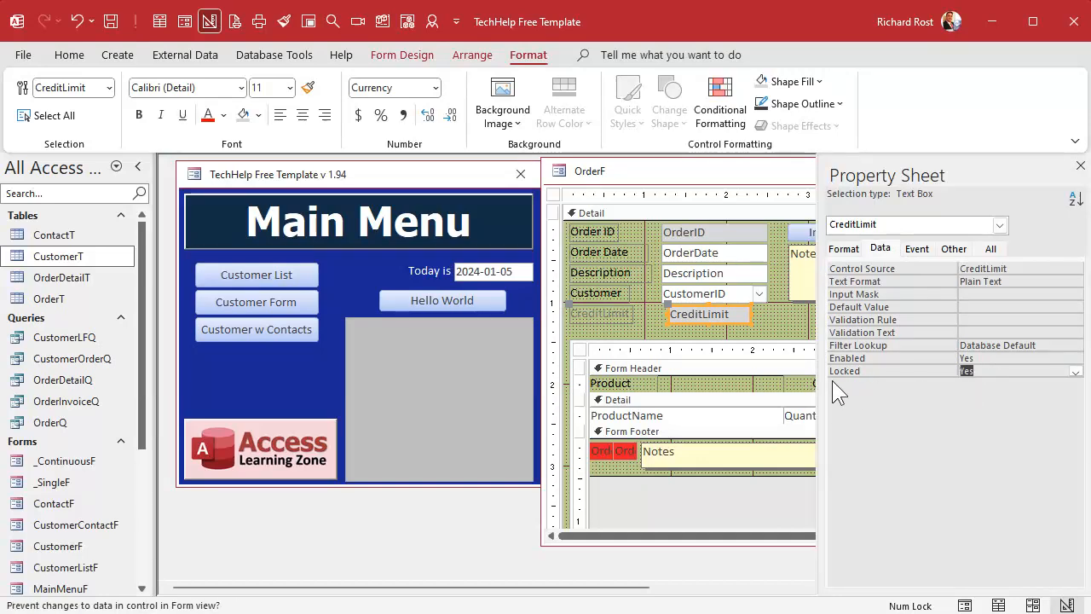
Disable the CreditLimit text box by setting its Enabled property to No, and close the Orders form design.
{"action": "double_click", "coordinate": [995, 358]}
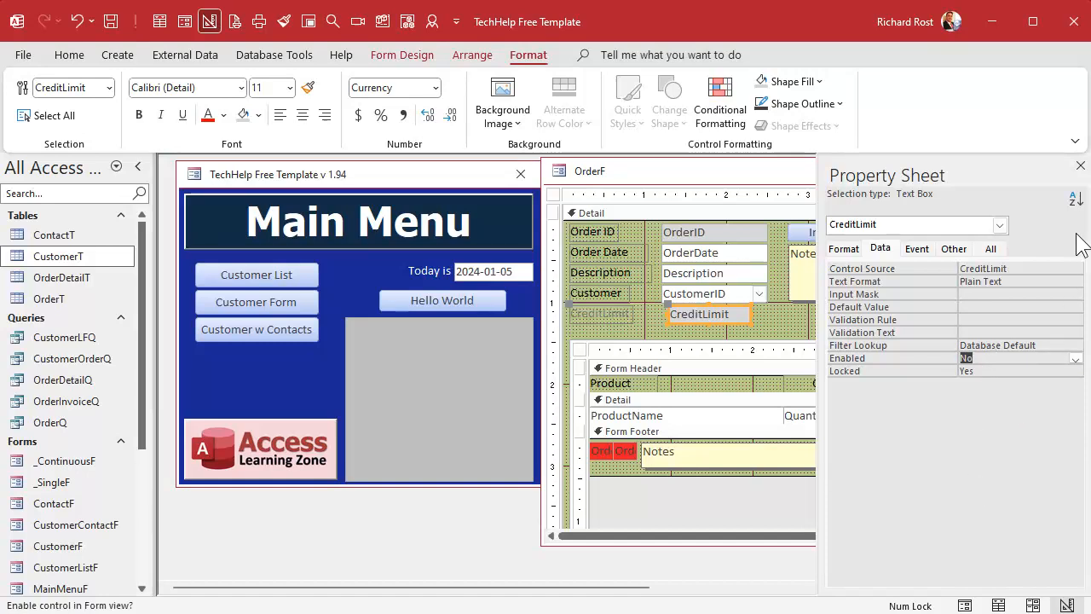
{"action": "left_click", "coordinate": [1080, 165]}
{"action": "left_click", "coordinate": [1012, 171]}
Open the first customer's orders from the Customer Form to check the CreditLimit field, and close both forms.
{"action": "left_click", "coordinate": [268, 305]}
{"action": "left_click", "coordinate": [770, 311]}
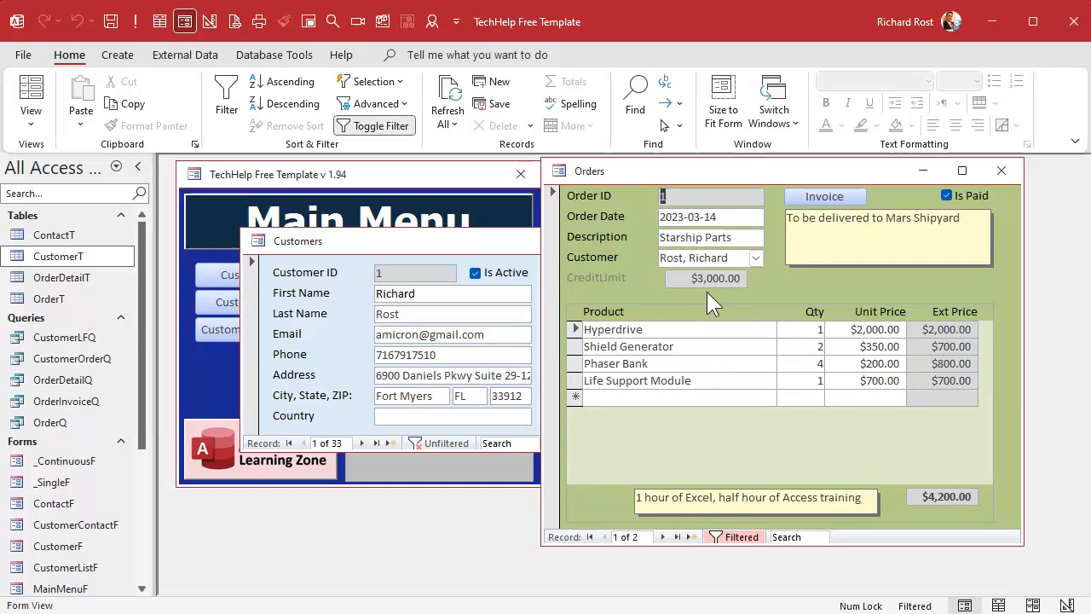
{"action": "left_click", "coordinate": [998, 169]}
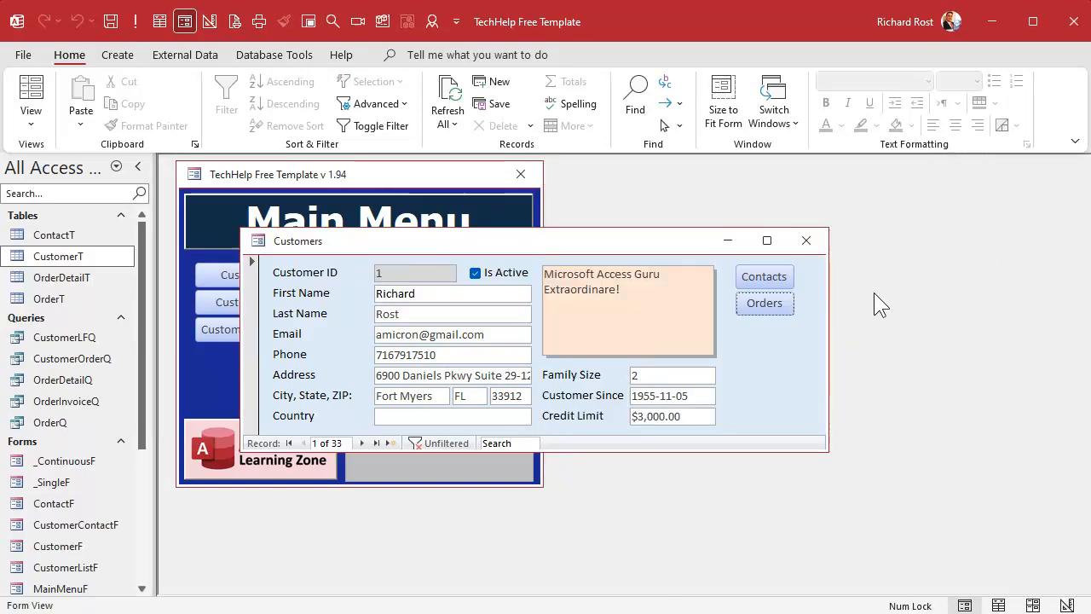
{"action": "left_click", "coordinate": [806, 238]}
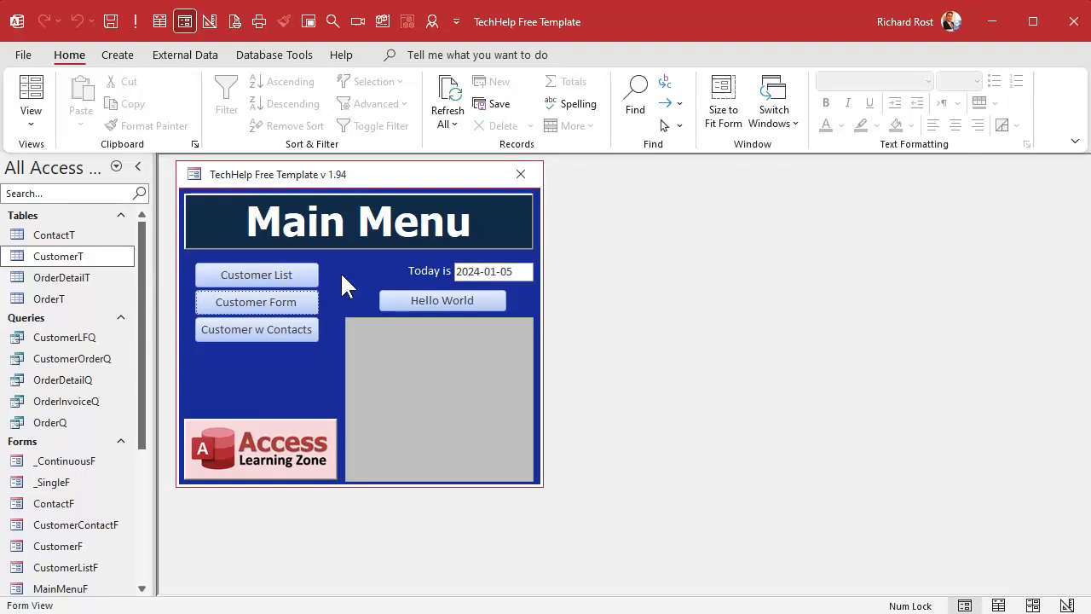
Open the Customer List from the Main Menu, widen its window, and switch it to Design view.
{"action": "left_click", "coordinate": [261, 272]}
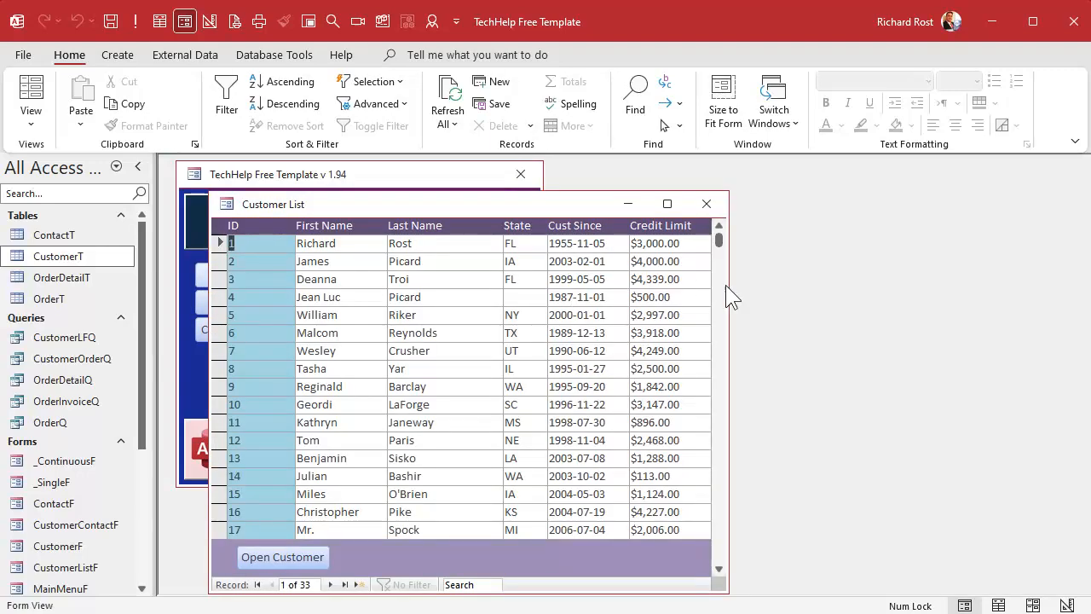
{"action": "left_click_drag", "start_coordinate": [729, 284], "coordinate": [964, 285]}
{"action": "left_click_drag", "start_coordinate": [606, 209], "coordinate": [607, 187]}
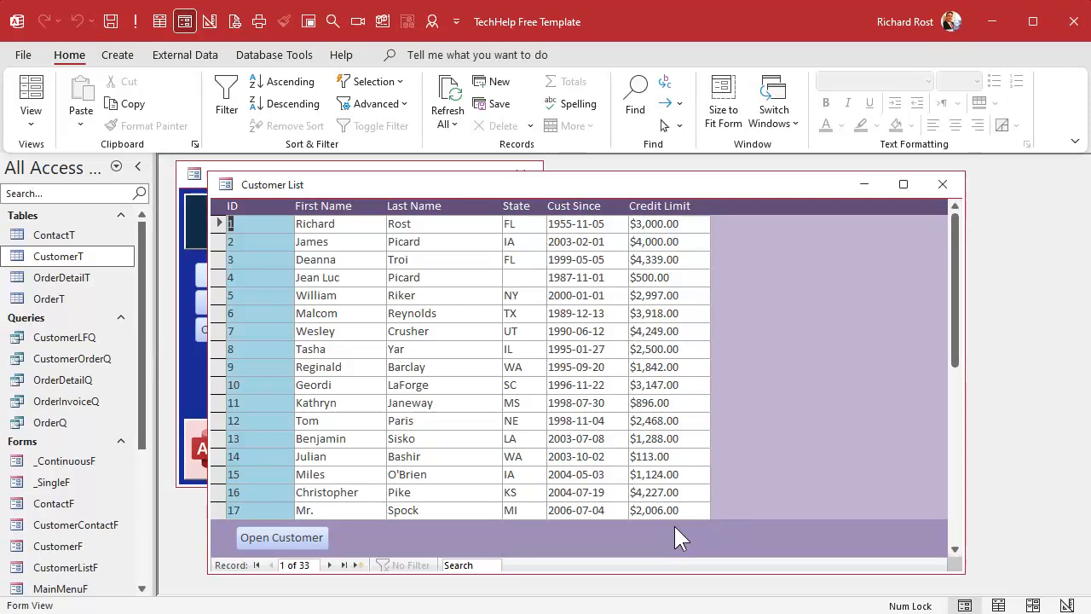
{"action": "right_click", "coordinate": [754, 204]}
{"action": "left_click", "coordinate": [802, 331]}
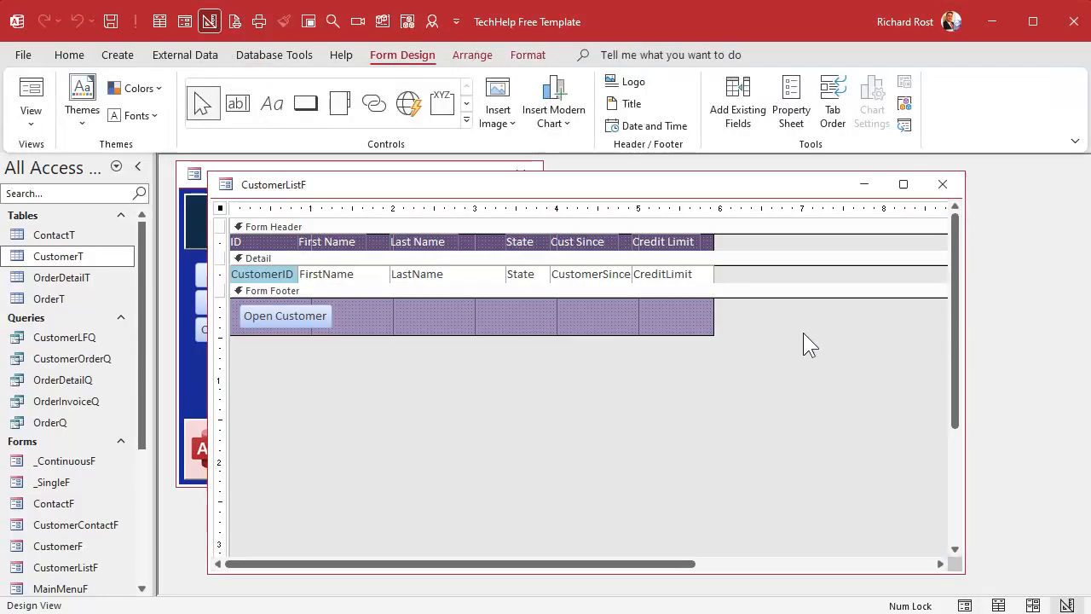
Copy the CreditLimit text box into the form footer and place it beneath the Credit Limit column.
{"action": "left_click", "coordinate": [694, 273]}
{"action": "key", "text": "ctrl+c"}
{"action": "left_click", "coordinate": [673, 324]}
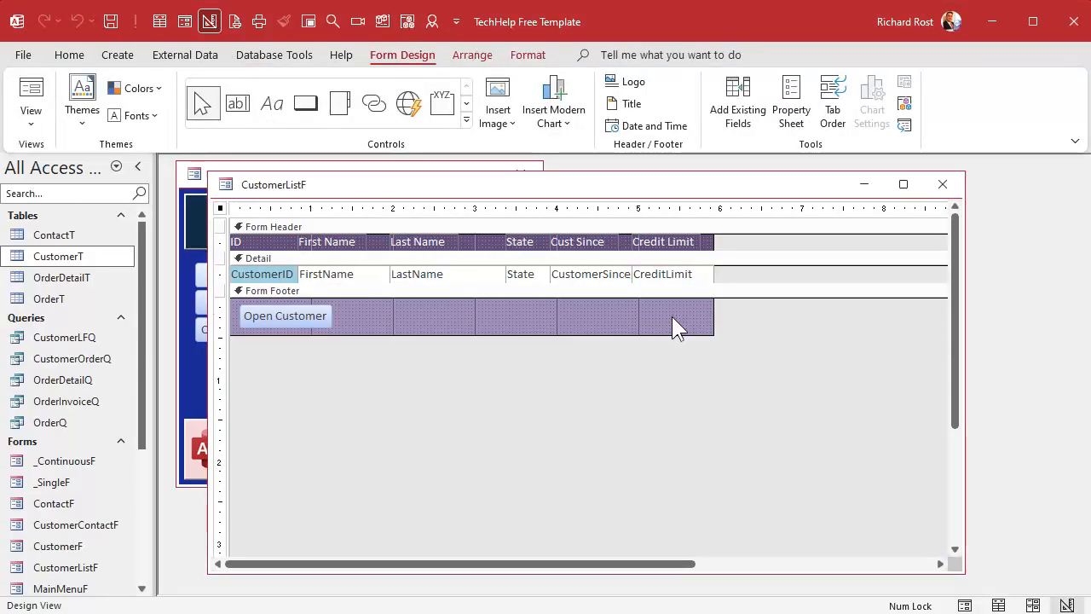
{"action": "key", "text": "ctrl+v"}
{"action": "left_click_drag", "start_coordinate": [284, 314], "coordinate": [687, 316]}
{"action": "left_click", "coordinate": [626, 318]}
Set the footer text box's Control Source to =Sum([CreditLimit]).
{"action": "double_click", "coordinate": [646, 311]}
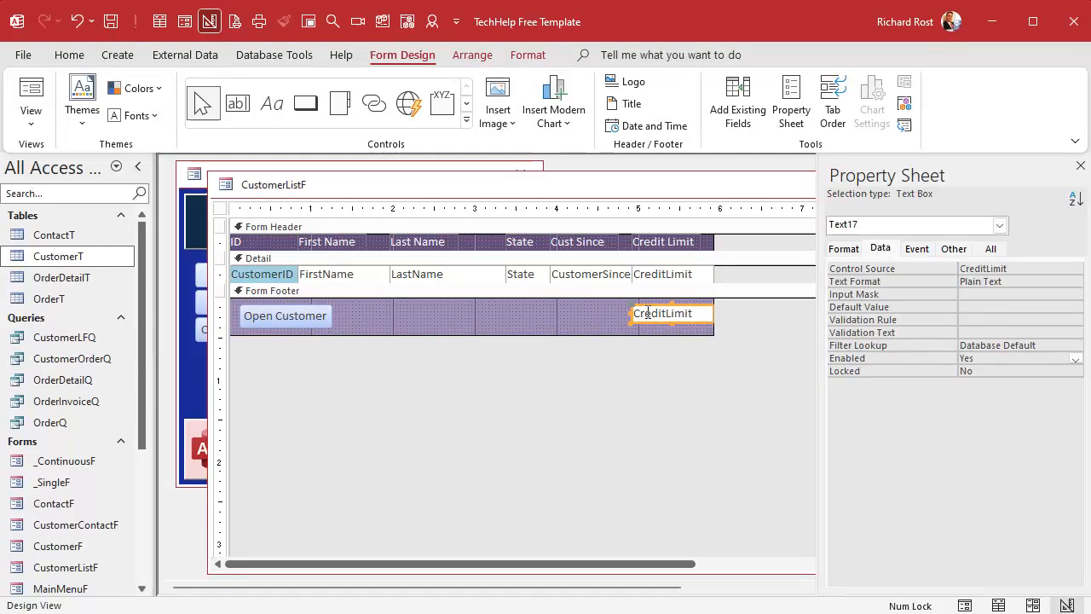
{"action": "left_click", "coordinate": [990, 249]}
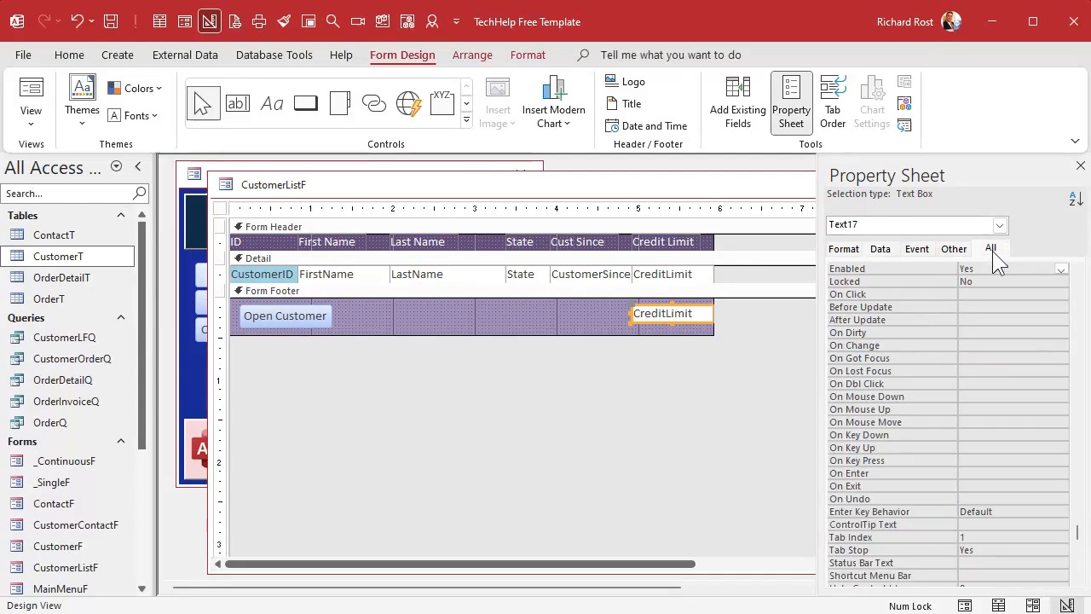
{"action": "left_click", "coordinate": [1079, 295]}
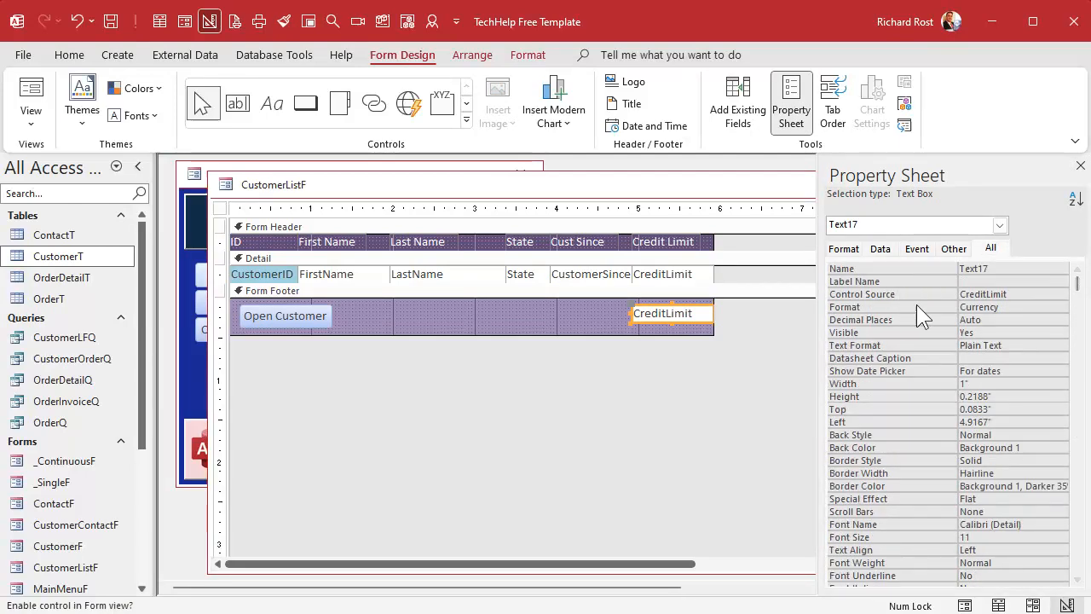
{"action": "left_click", "coordinate": [987, 294]}
{"action": "type", "text": "=Sum(["}
{"action": "key", "text": "End"}
{"action": "type", "text": "])"}
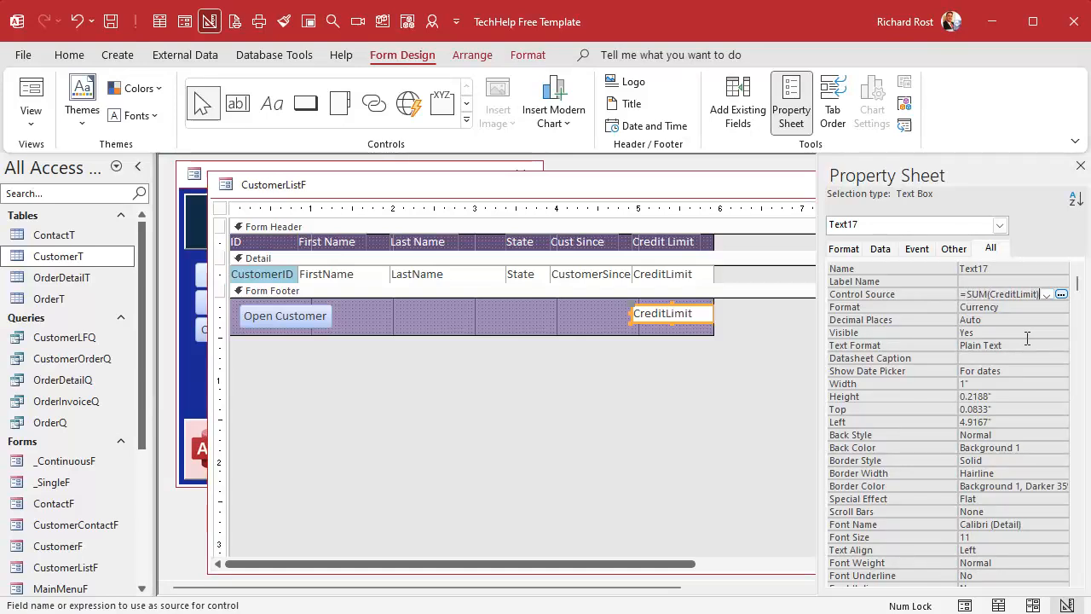
{"action": "key", "text": "Return"}
Examine the footer text box's full Control Source expression in a reduced Zoom window.
{"action": "left_click", "coordinate": [989, 294]}
{"action": "key", "text": "shift+F2"}
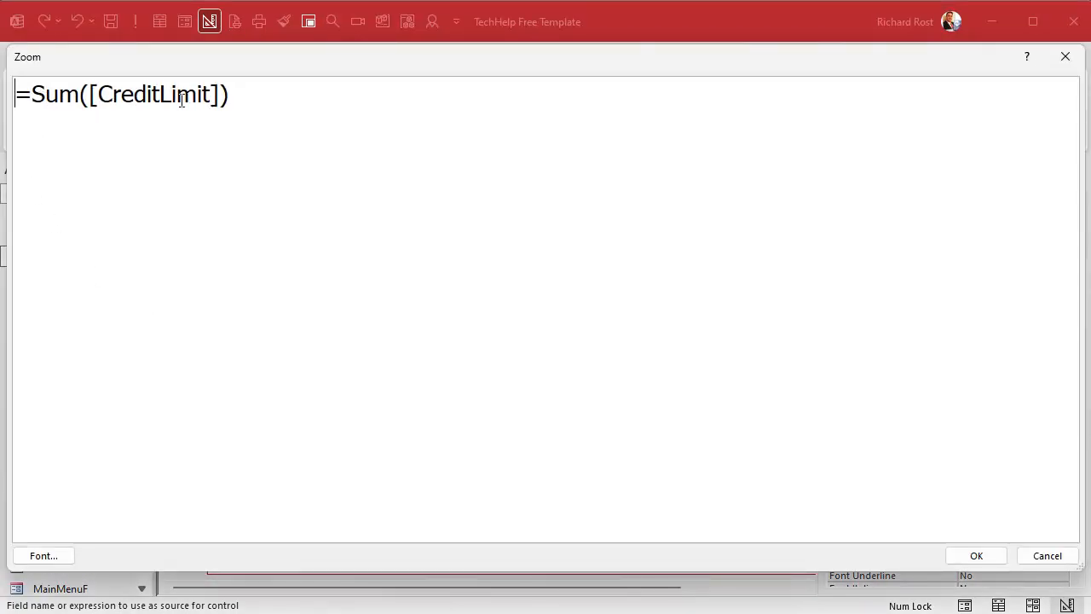
{"action": "left_click_drag", "start_coordinate": [4, 42], "coordinate": [309, 212]}
{"action": "left_click_drag", "start_coordinate": [504, 225], "coordinate": [356, 145]}
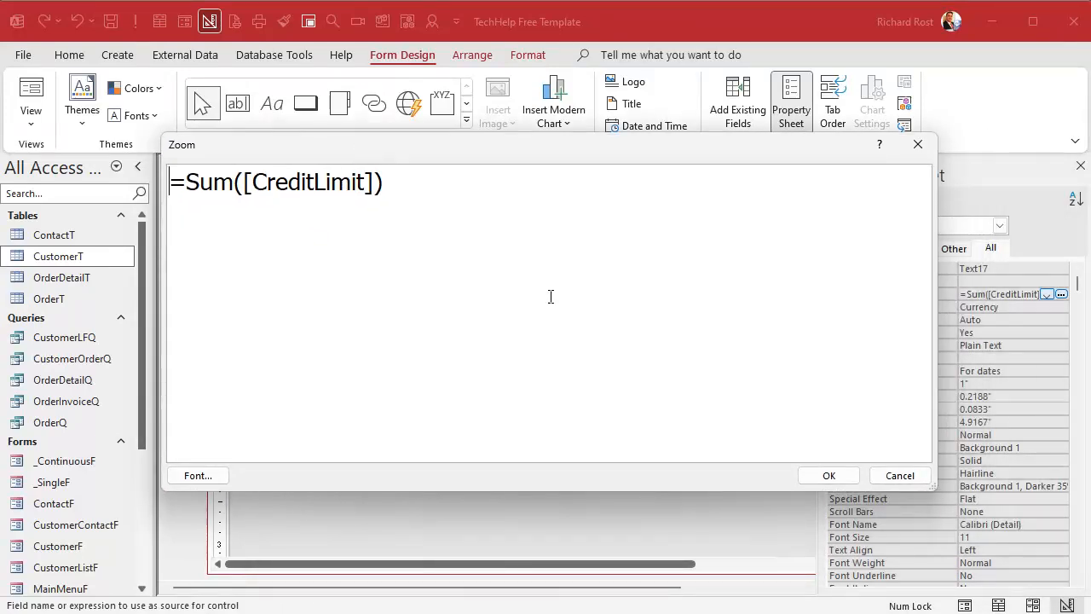
{"action": "left_click", "coordinate": [823, 475]}
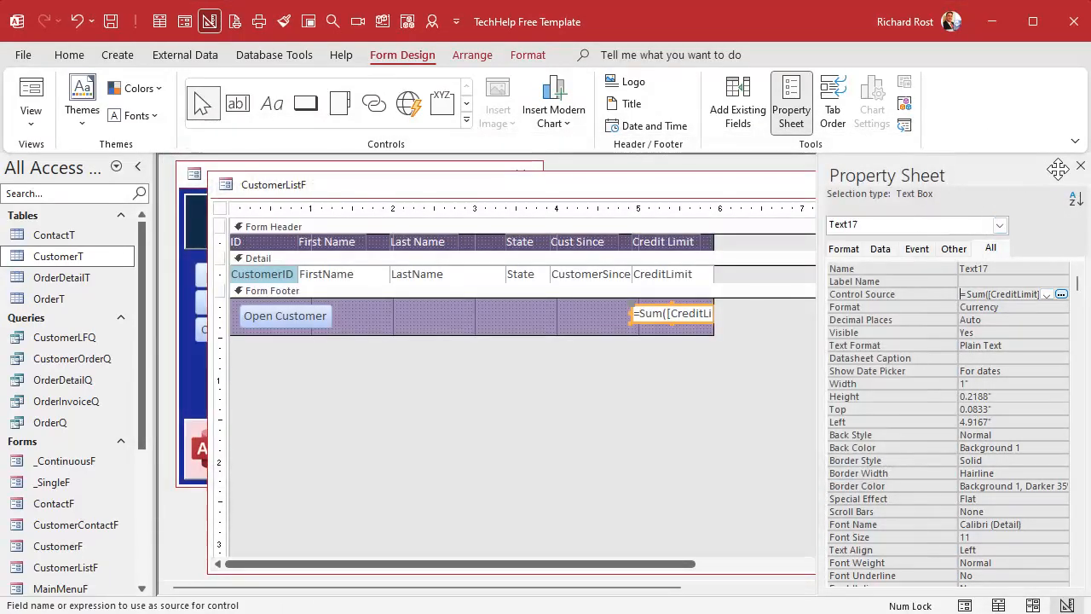
Close the CustomerListF design and reopen the Customer List to check the footer's credit limit total.
{"action": "left_click", "coordinate": [1080, 165]}
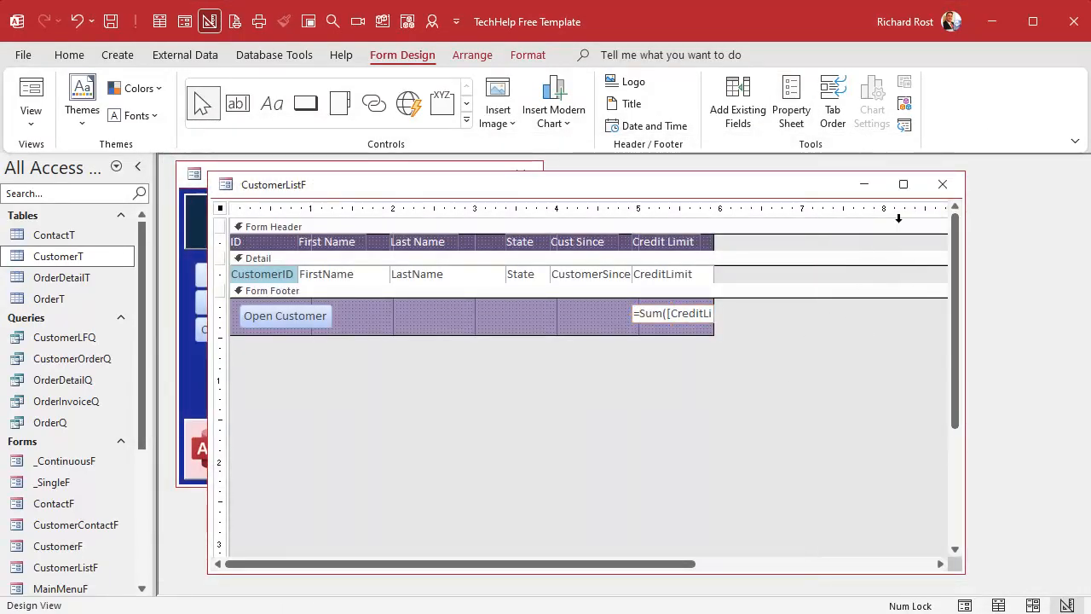
{"action": "left_click", "coordinate": [942, 184]}
{"action": "left_click", "coordinate": [280, 280]}
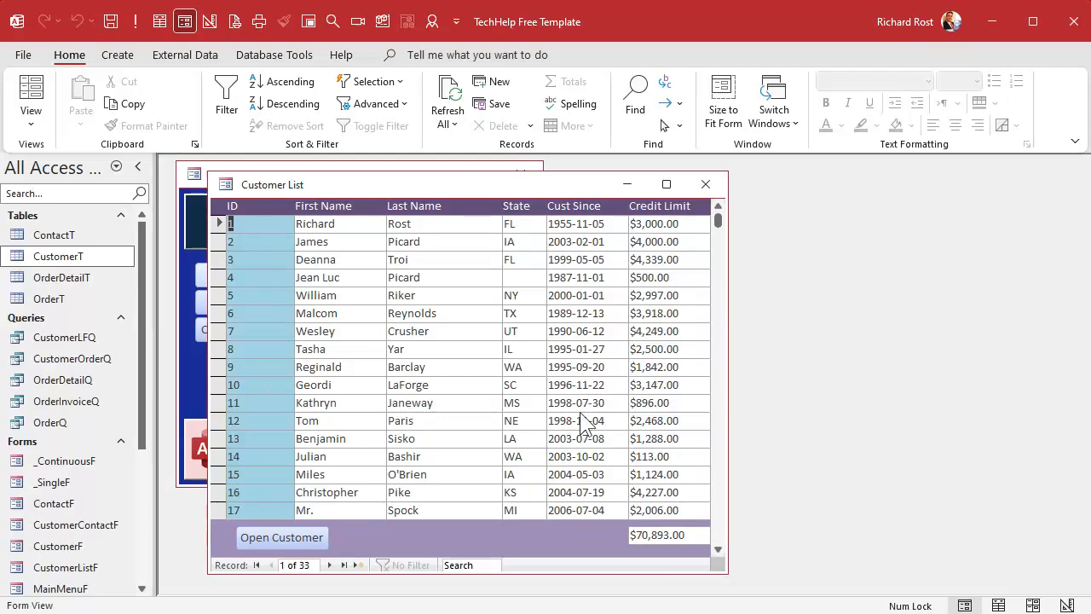
Return the Customer List to Design view and widen the form to about 7 inches.
{"action": "right_click", "coordinate": [552, 184]}
{"action": "left_click", "coordinate": [588, 317]}
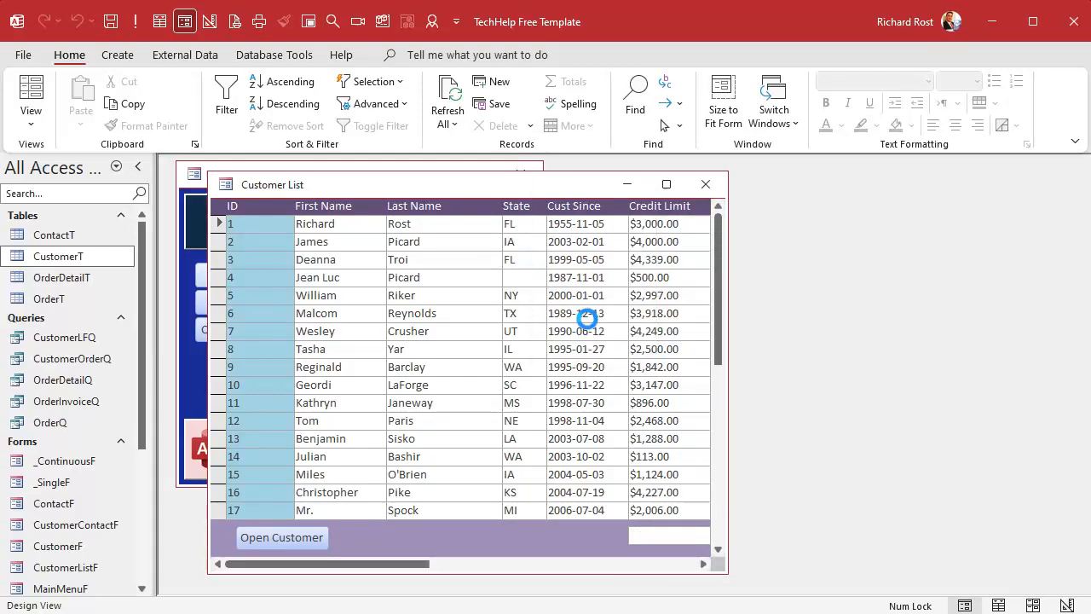
{"action": "left_click_drag", "start_coordinate": [727, 287], "coordinate": [967, 287]}
{"action": "left_click_drag", "start_coordinate": [714, 241], "coordinate": [802, 234]}
Duplicate the CreditLimit text box in the Detail section and place the copy directly to its right.
{"action": "left_click", "coordinate": [682, 277]}
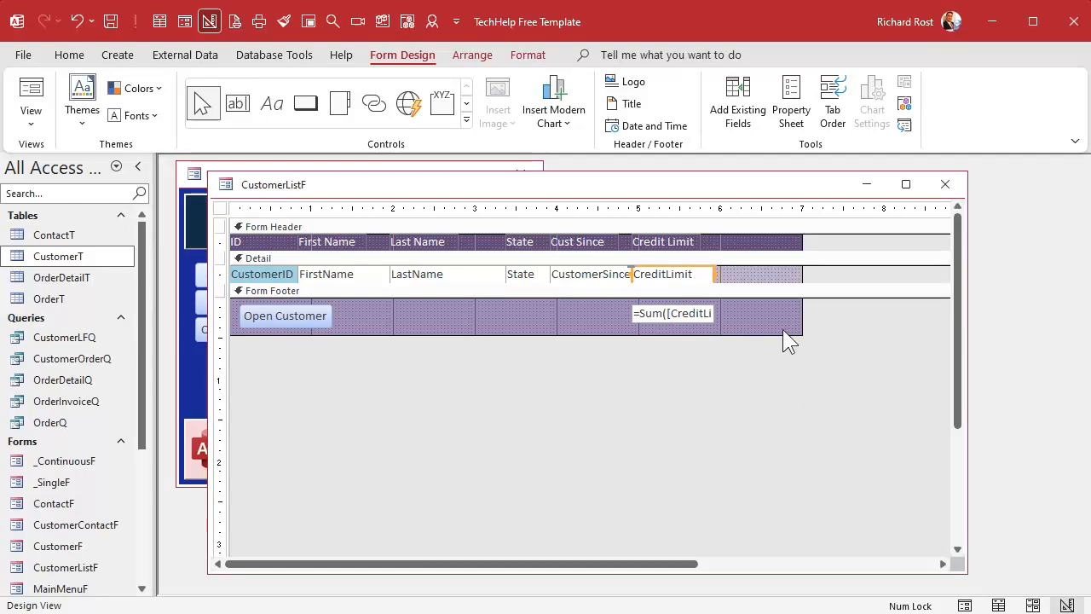
{"action": "key", "text": "ctrl+v"}
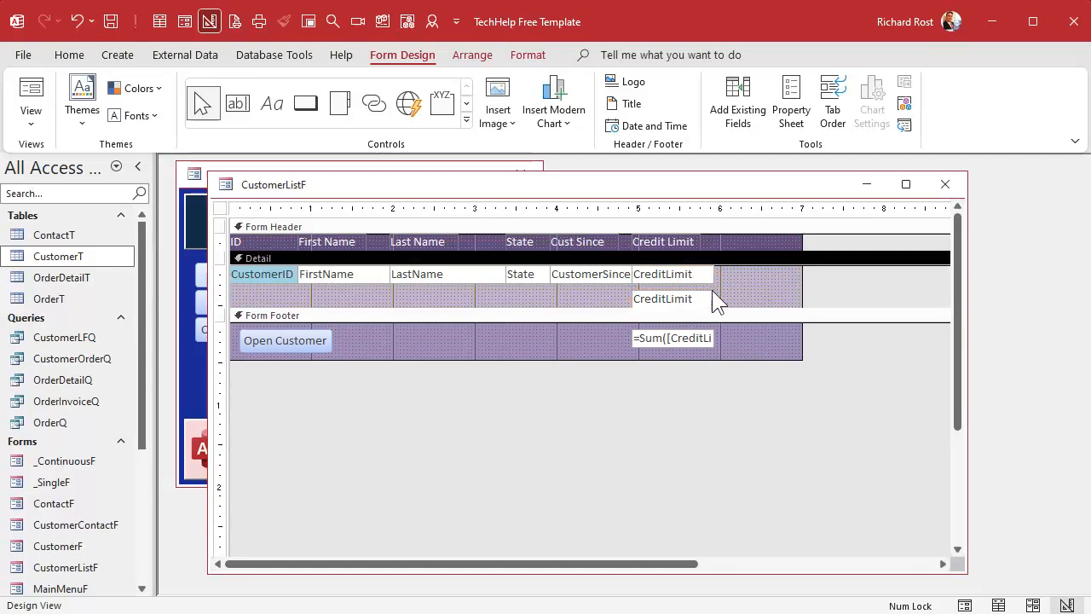
{"action": "left_click_drag", "start_coordinate": [754, 284], "coordinate": [774, 274]}
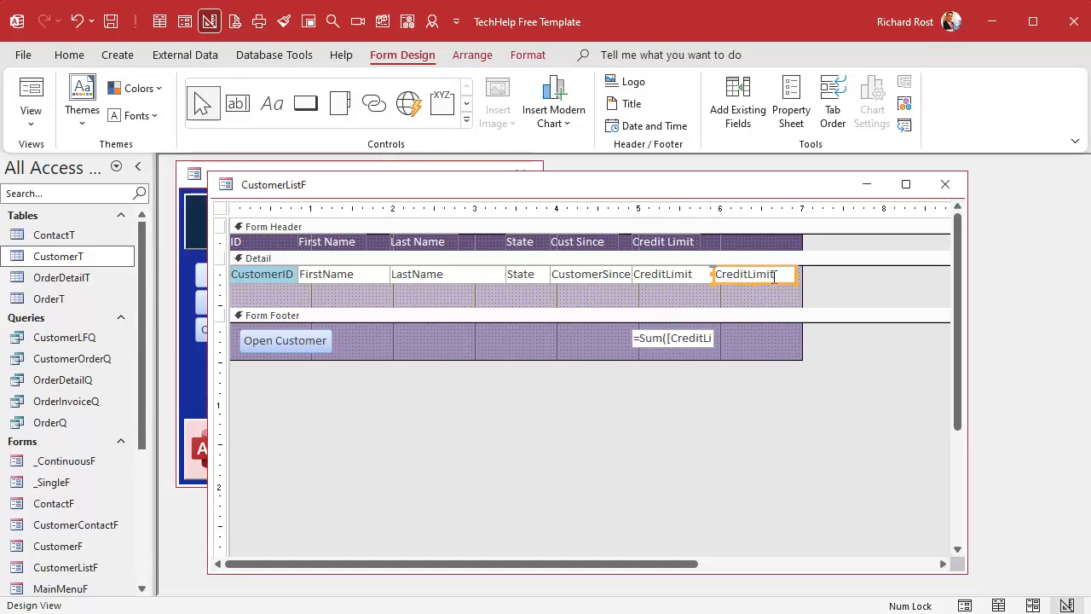
Name the duplicated Detail text box Halfcredit.
{"action": "double_click", "coordinate": [774, 283]}
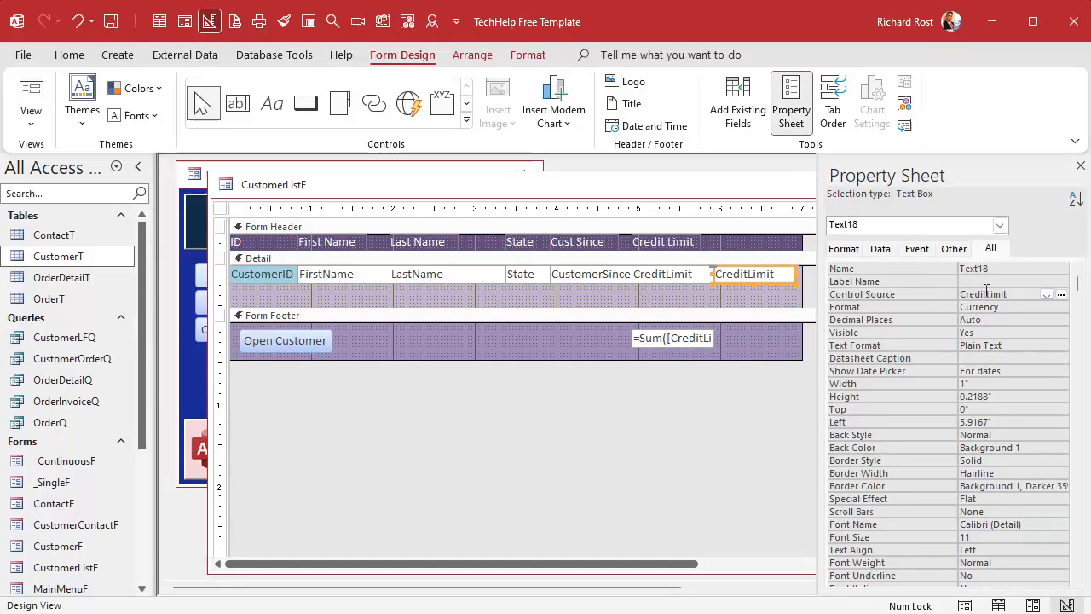
{"action": "left_click", "coordinate": [922, 266]}
{"action": "type", "text": "Halfcredit"}
{"action": "key", "text": "Return"}
{"action": "key", "text": "Down"}
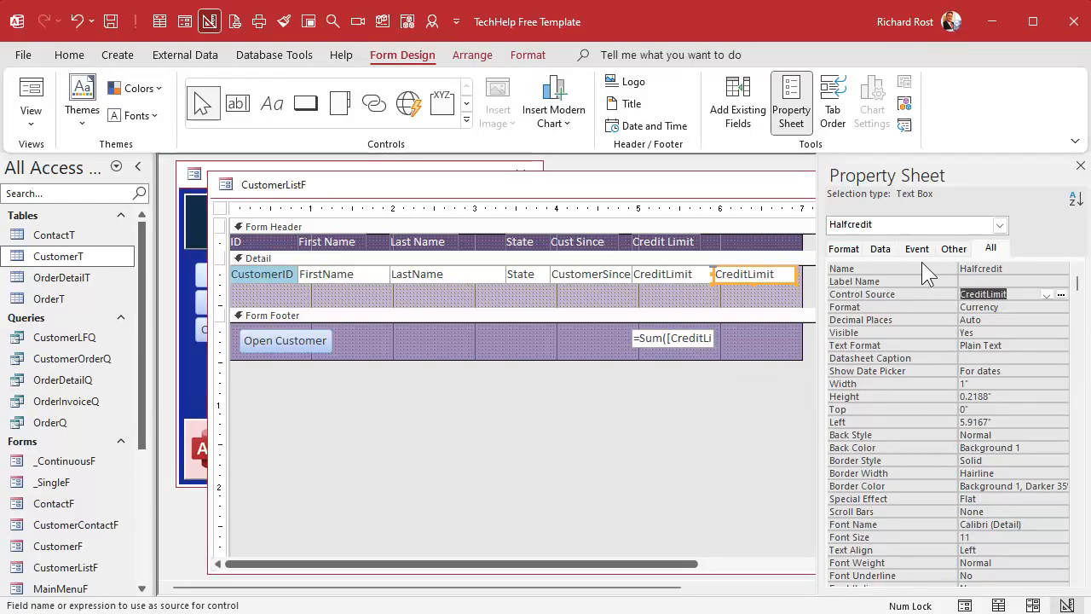
Set the Halfcredit text box's Control Source to =[CreditLimit]/2 and review the expression in the Zoom window.
{"action": "left_click", "coordinate": [1017, 294]}
{"action": "type", "text": "/2"}
{"action": "key", "text": "Home"}
{"action": "type", "text": "="}
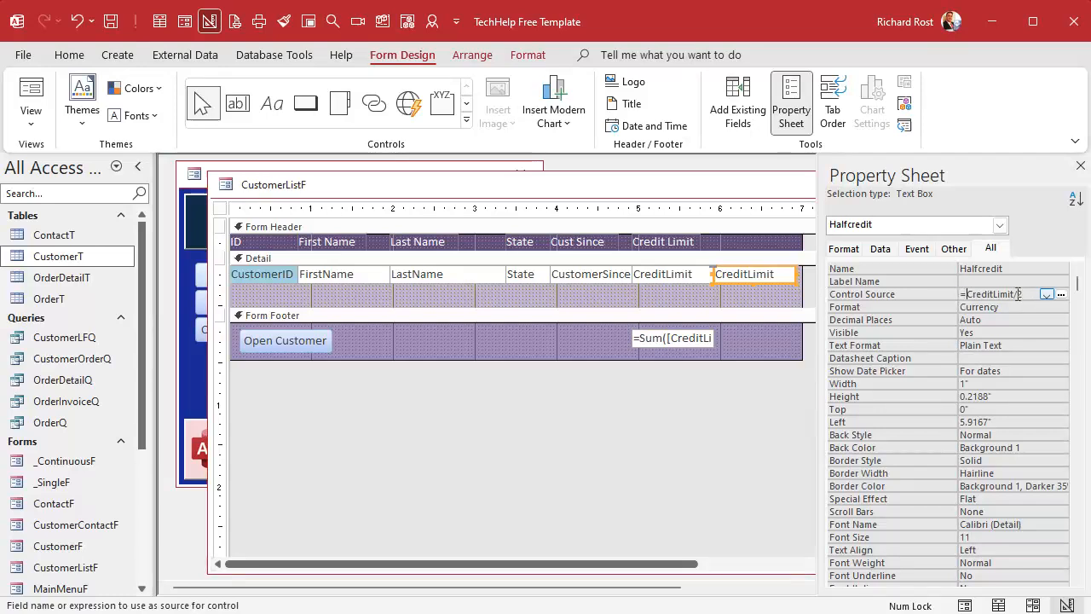
{"action": "key", "text": "shift+F2"}
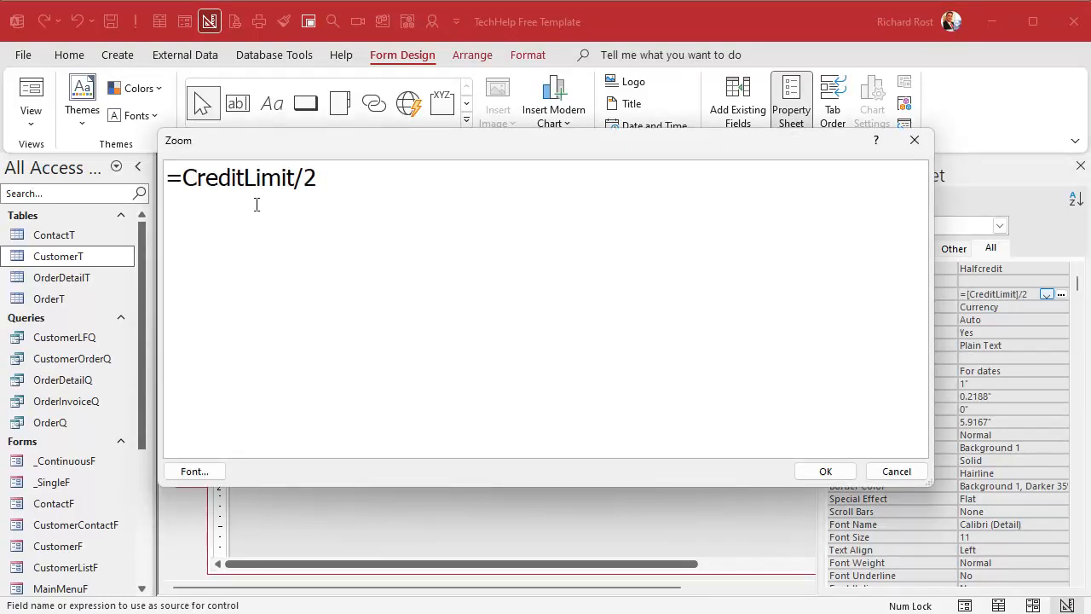
{"action": "left_click", "coordinate": [825, 471]}
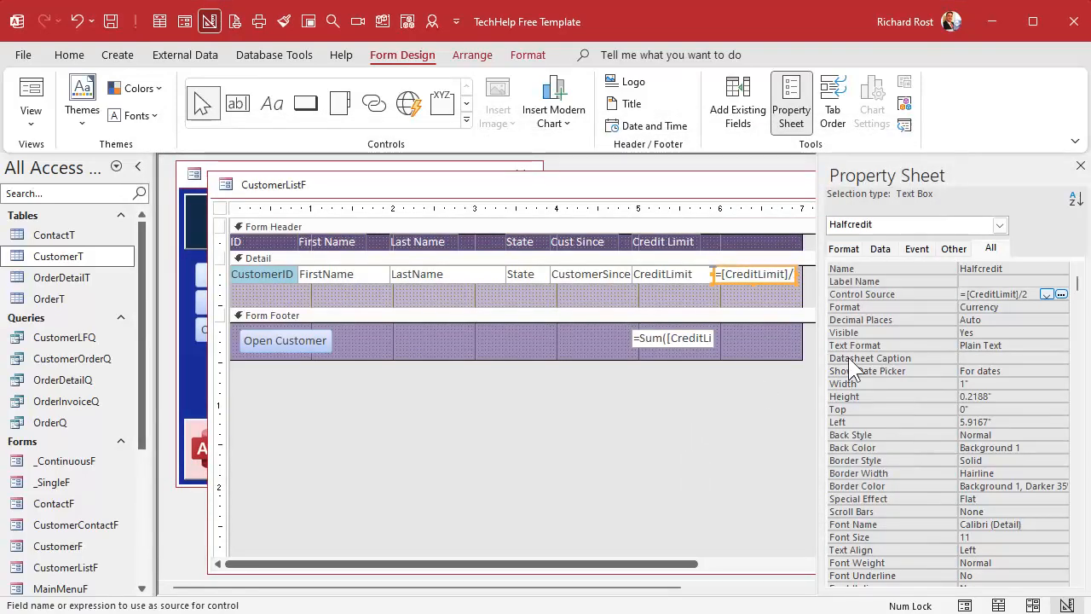
Shrink the Detail section to the height of its text boxes and reopen the Customer List to check the new column.
{"action": "left_click", "coordinate": [1081, 165]}
{"action": "left_click_drag", "start_coordinate": [739, 295], "coordinate": [739, 285]}
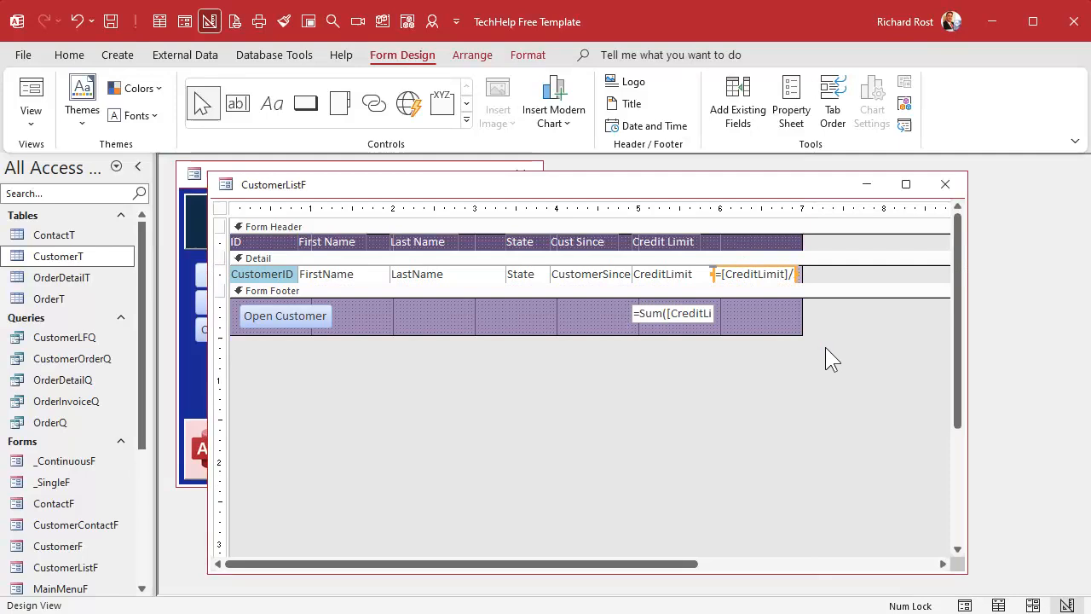
{"action": "left_click", "coordinate": [944, 184]}
{"action": "left_click", "coordinate": [294, 281]}
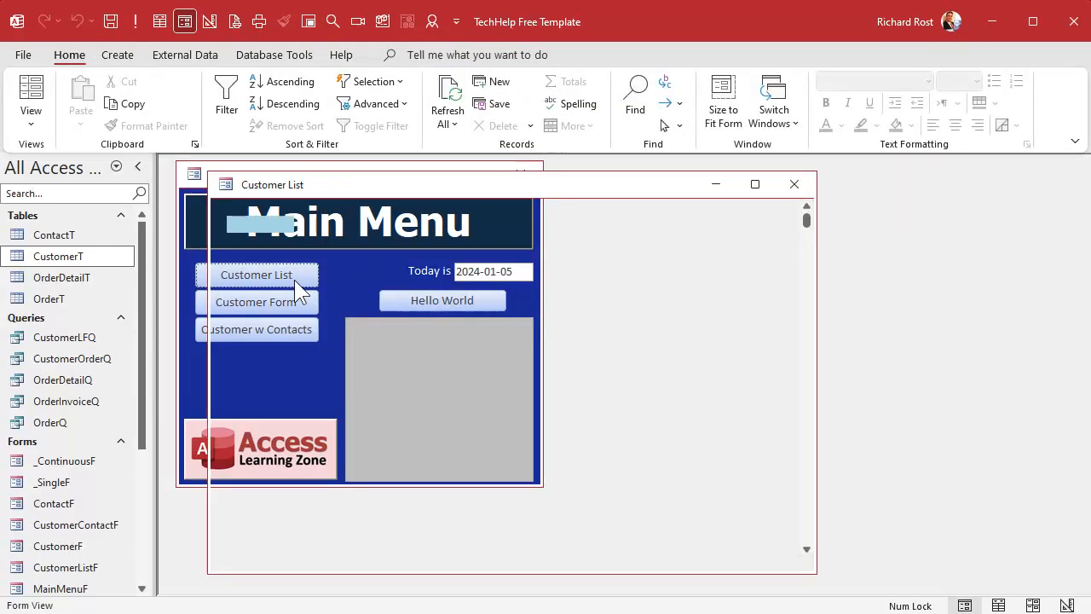
Switch the Customer List to Design view and add a copy of the footer sum text box beneath the Halfcredit column.
{"action": "right_click", "coordinate": [637, 184]}
{"action": "left_click", "coordinate": [692, 315]}
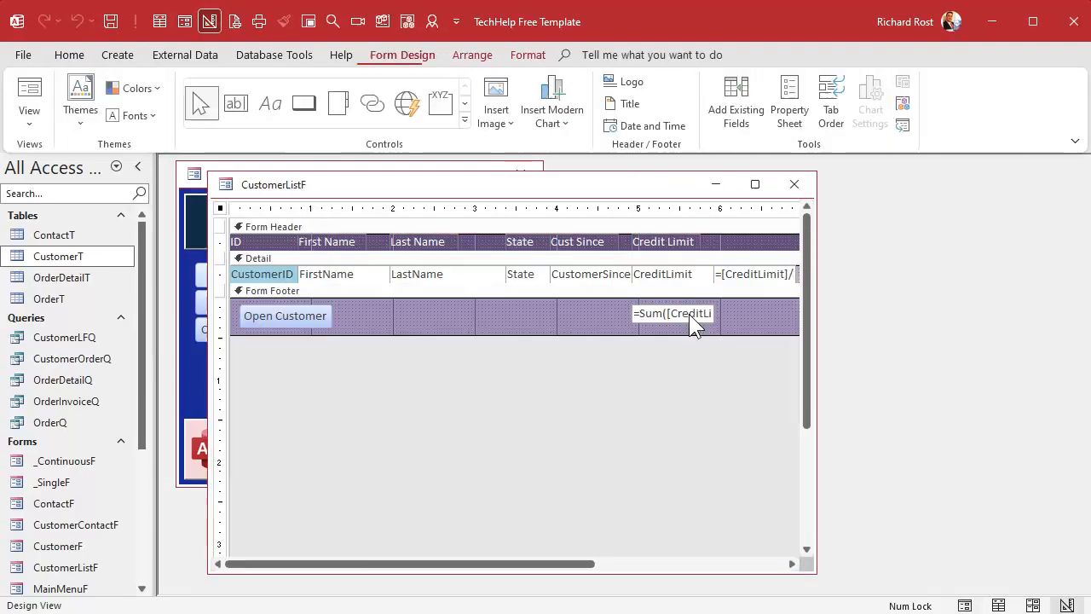
{"action": "left_click", "coordinate": [739, 277]}
{"action": "left_click_drag", "start_coordinate": [746, 311], "coordinate": [781, 313]}
{"action": "key", "text": "ctrl+v"}
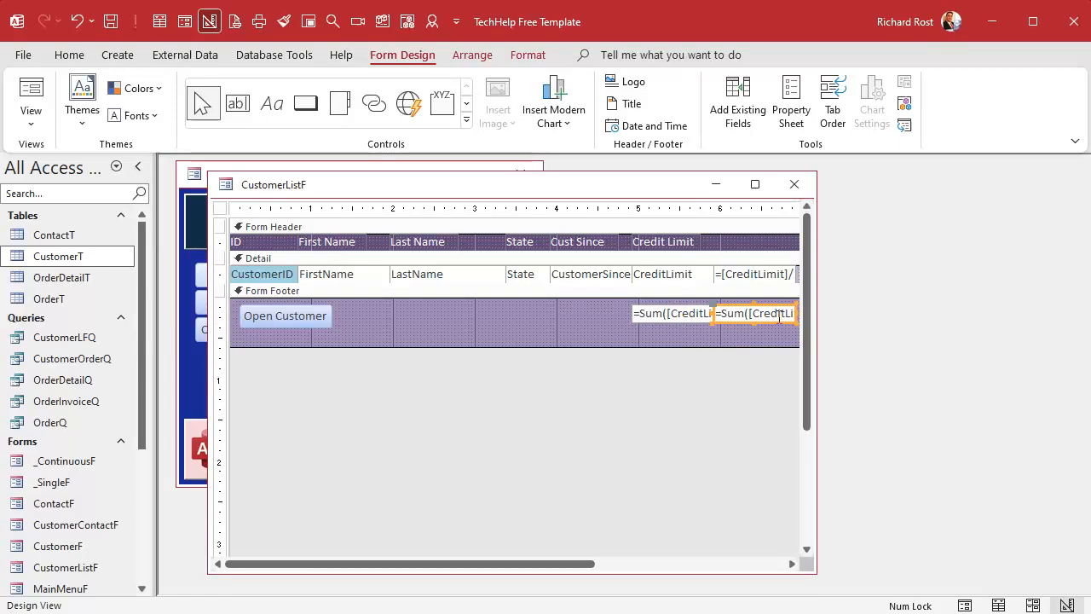
Set the new footer text box's Control Source to =Sum([Halfcredit]).
{"action": "double_click", "coordinate": [755, 315]}
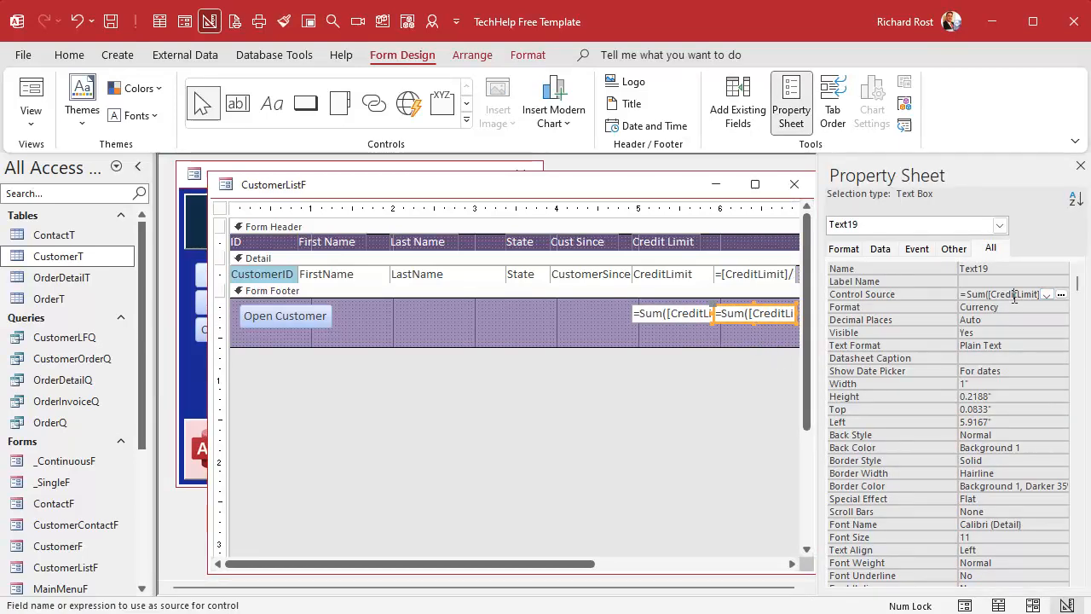
{"action": "double_click", "coordinate": [1014, 294]}
{"action": "type", "text": "Halfc"}
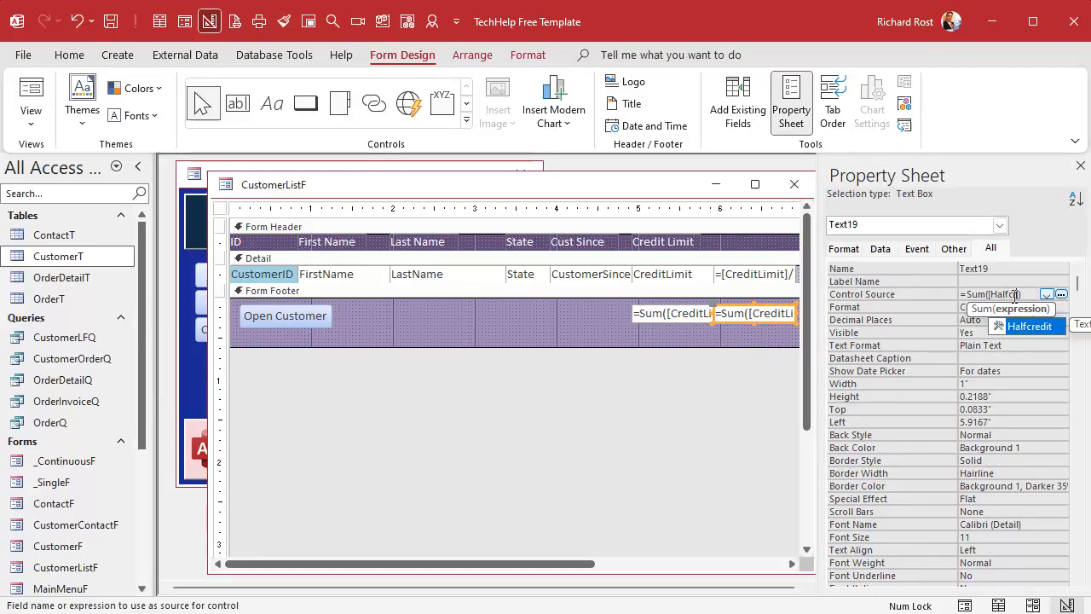
{"action": "key", "text": "Tab"}
{"action": "key", "text": "Tab"}
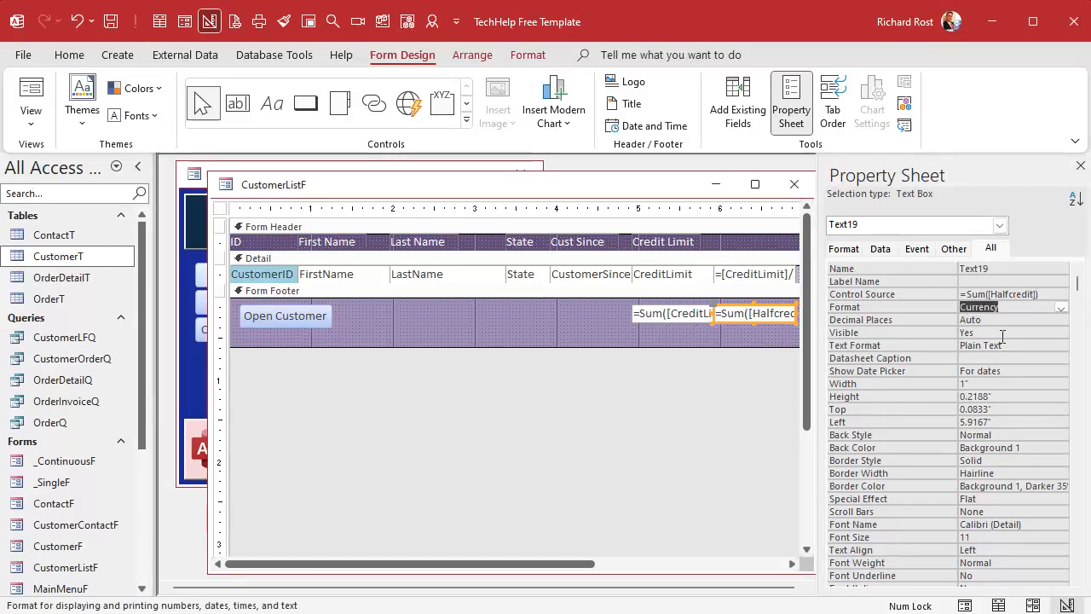
Close the CustomerListF design and reopen the Customer List to check both footer totals.
{"action": "left_click", "coordinate": [1080, 166]}
{"action": "left_click", "coordinate": [794, 184]}
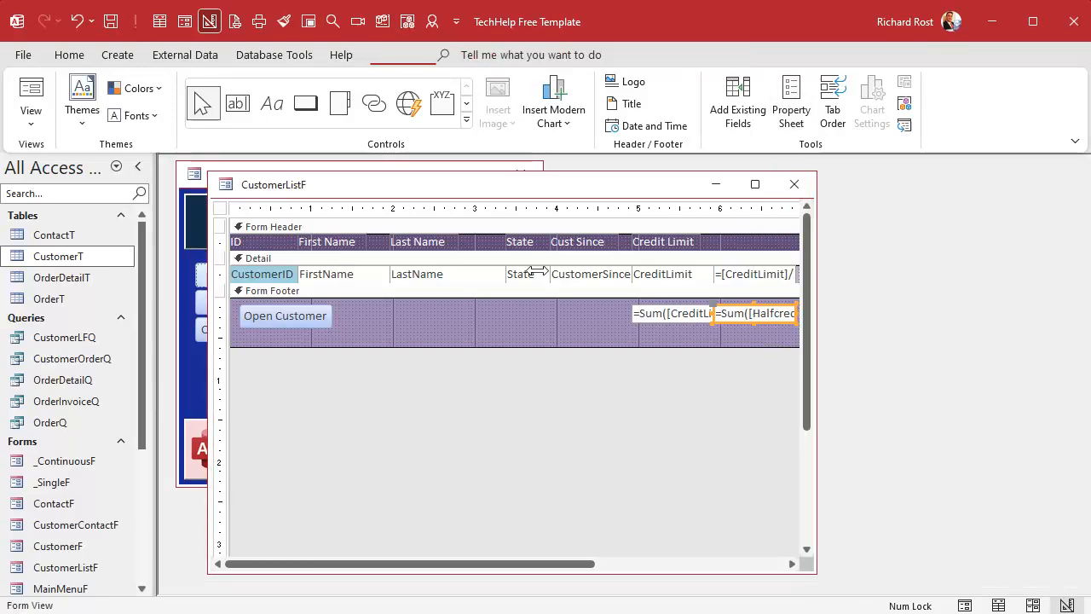
{"action": "left_click", "coordinate": [256, 274]}
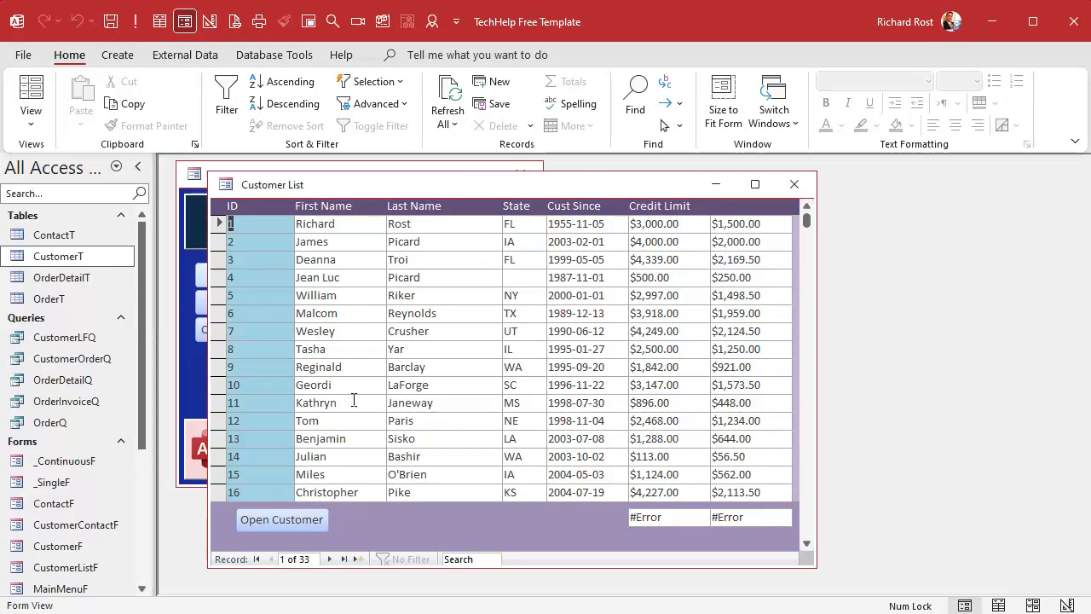
Switch the Customer List to Design view and create a new query that includes all fields of CustomerT.
{"action": "right_click", "coordinate": [599, 188]}
{"action": "left_click", "coordinate": [688, 319]}
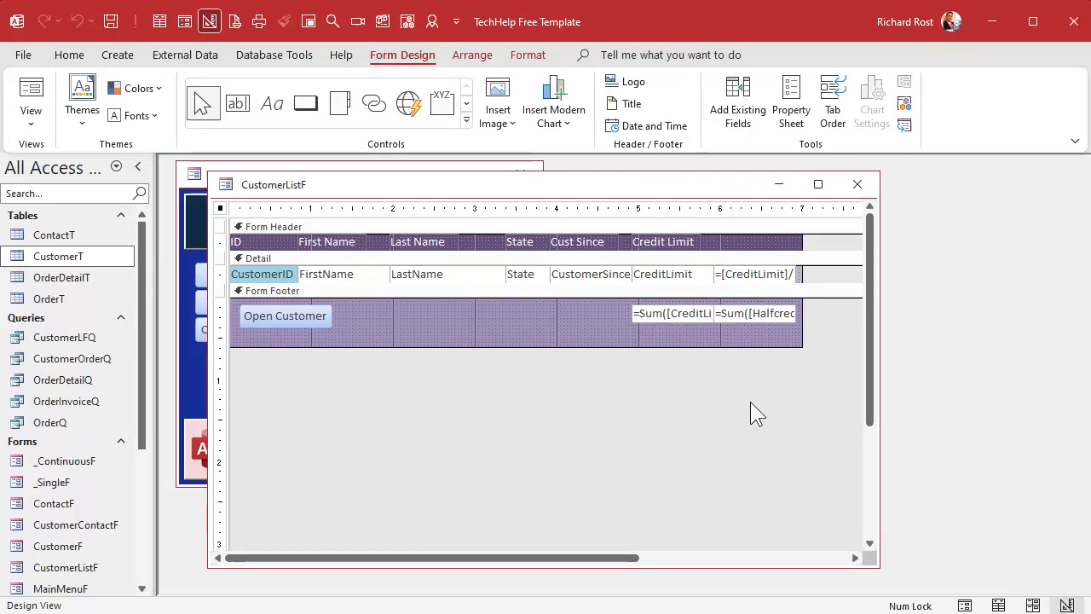
{"action": "left_click", "coordinate": [119, 58]}
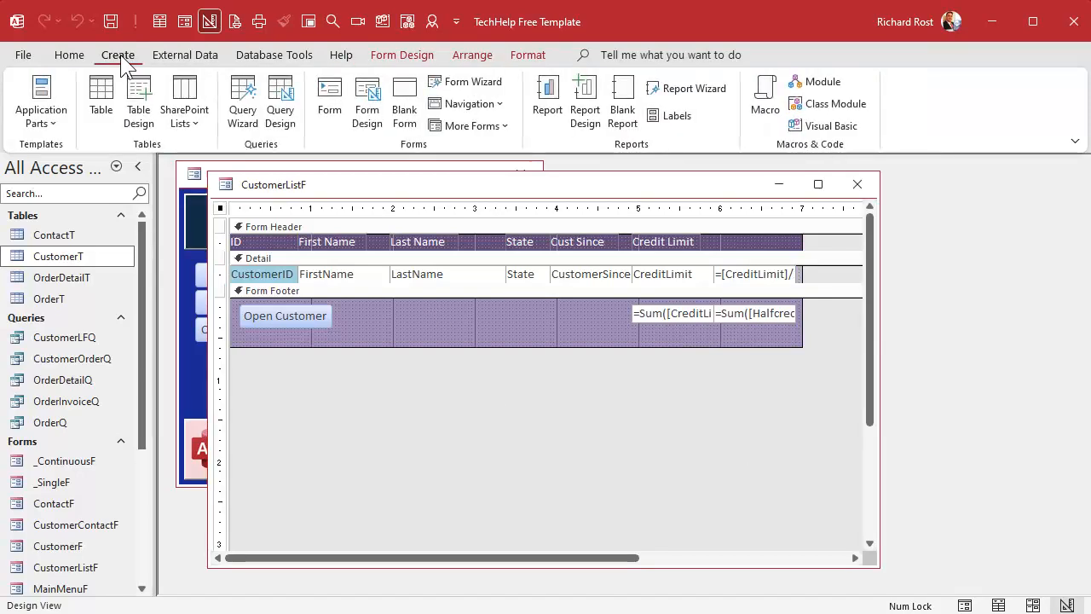
{"action": "left_click", "coordinate": [281, 109]}
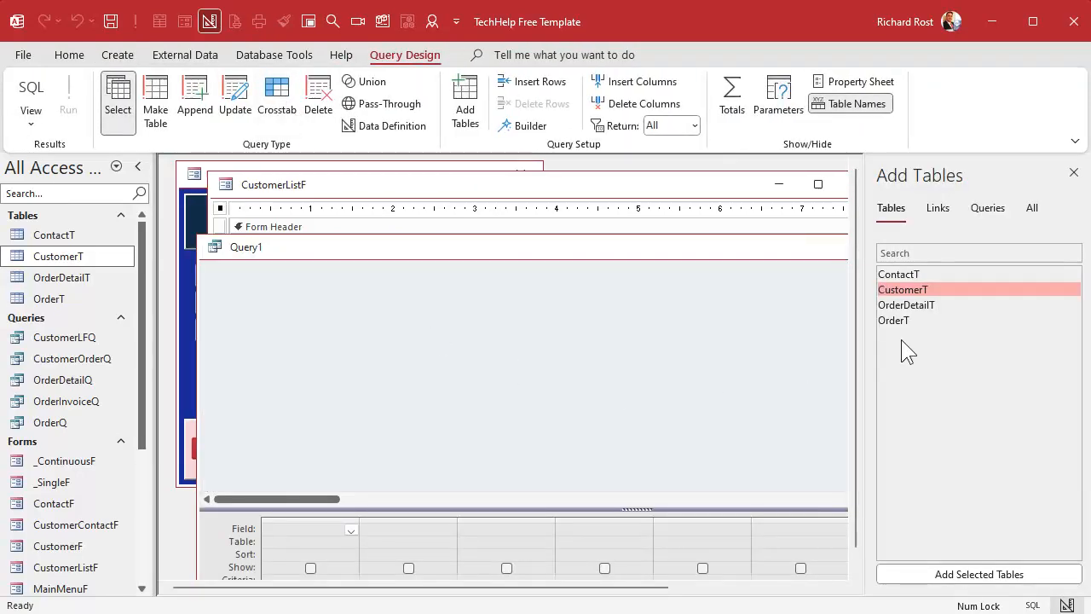
{"action": "double_click", "coordinate": [903, 289]}
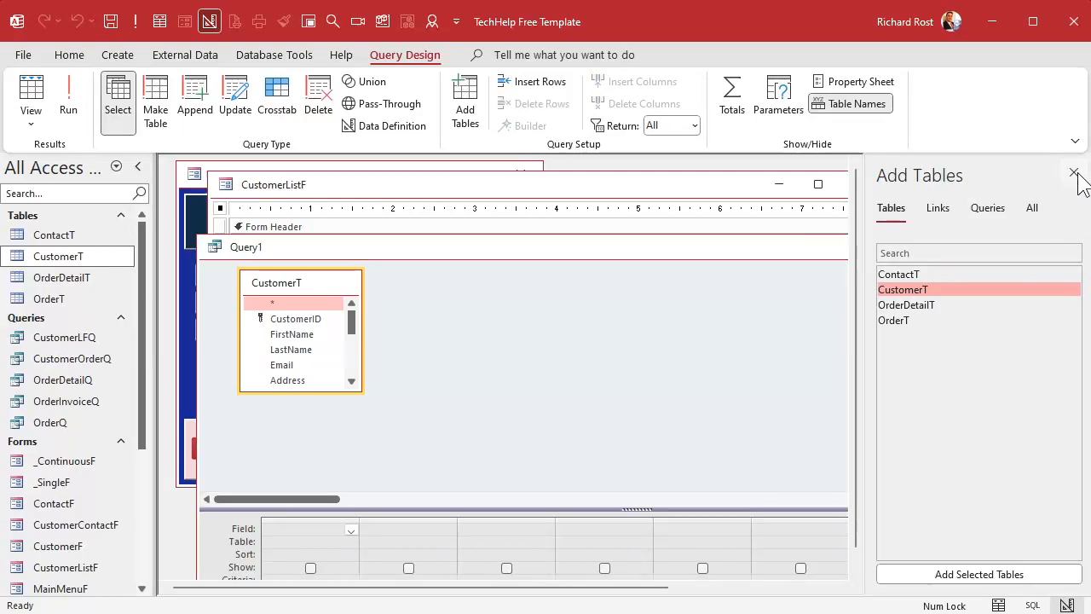
{"action": "left_click", "coordinate": [1073, 173]}
{"action": "double_click", "coordinate": [288, 304]}
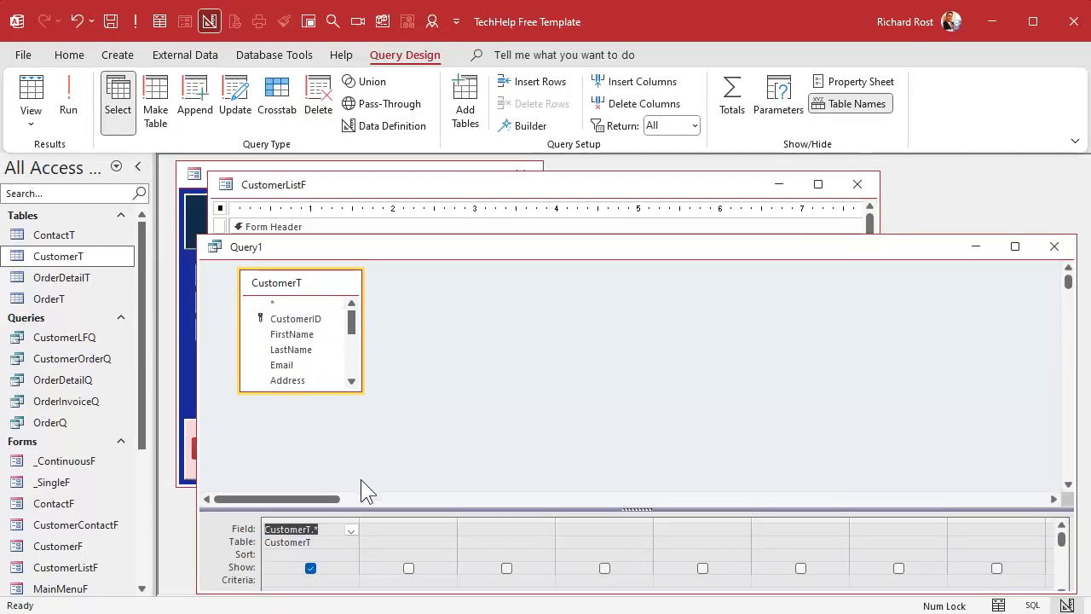
Add the calculated field Halfcredit: CreditLimit/2 to the query and save it as Customer2Q.
{"action": "left_click", "coordinate": [409, 530]}
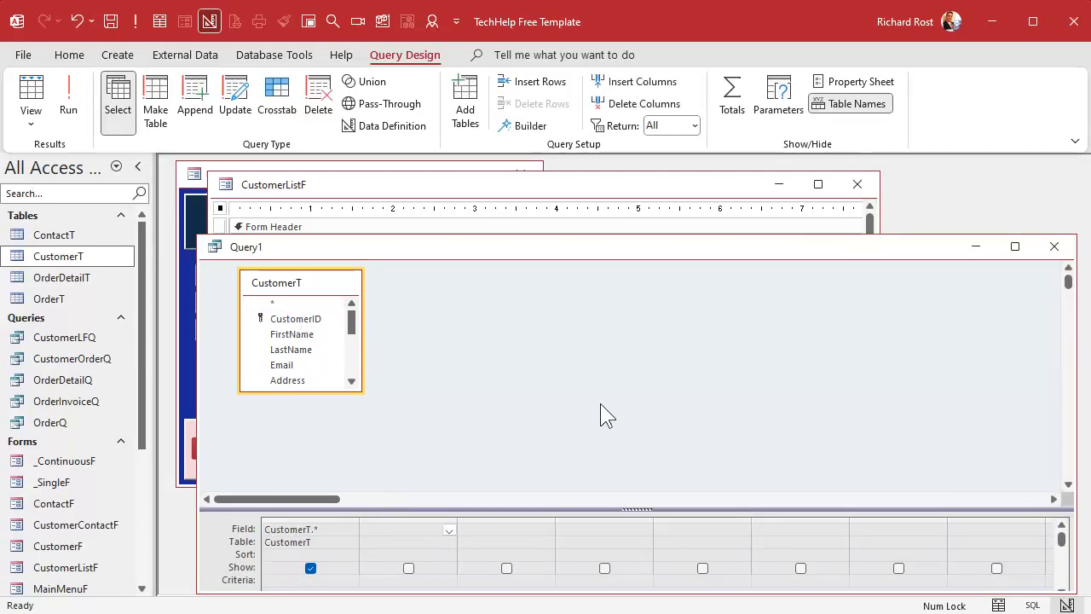
{"action": "type", "text": "Halfcredit"}
{"action": "type", "text": ": Credi"}
{"action": "type", "text": "tLimit/2"}
{"action": "key", "text": "Tab"}
{"action": "key", "text": "ctrl+s"}
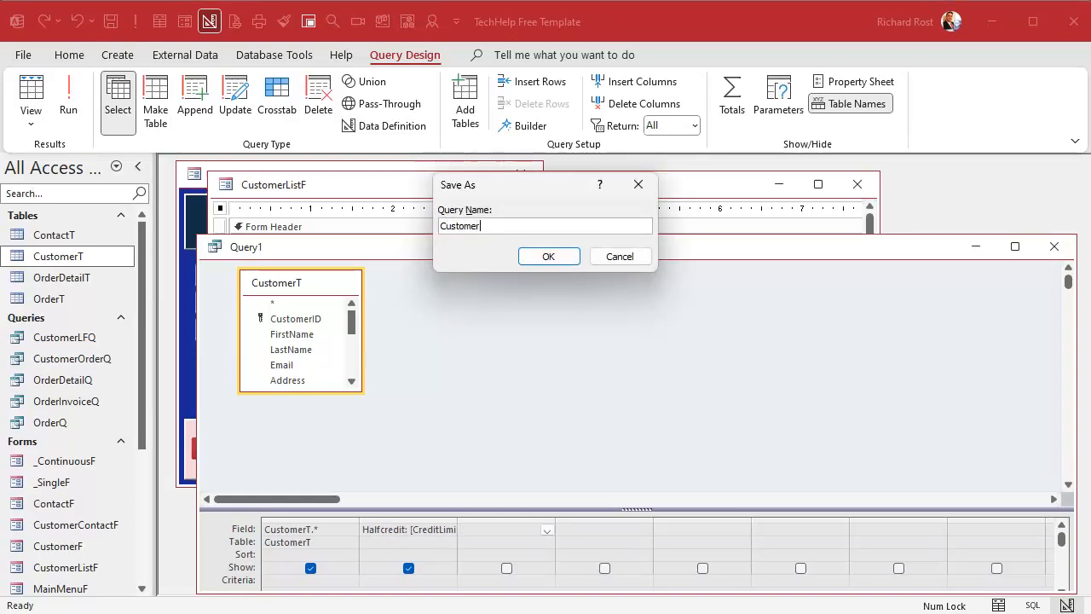
{"action": "type", "text": "Customer2Q"}
{"action": "key", "text": "Return"}
Run Customer2Q, examine its CreditLimit and Halfcredit columns, and close the datasheet.
{"action": "left_click", "coordinate": [69, 100]}
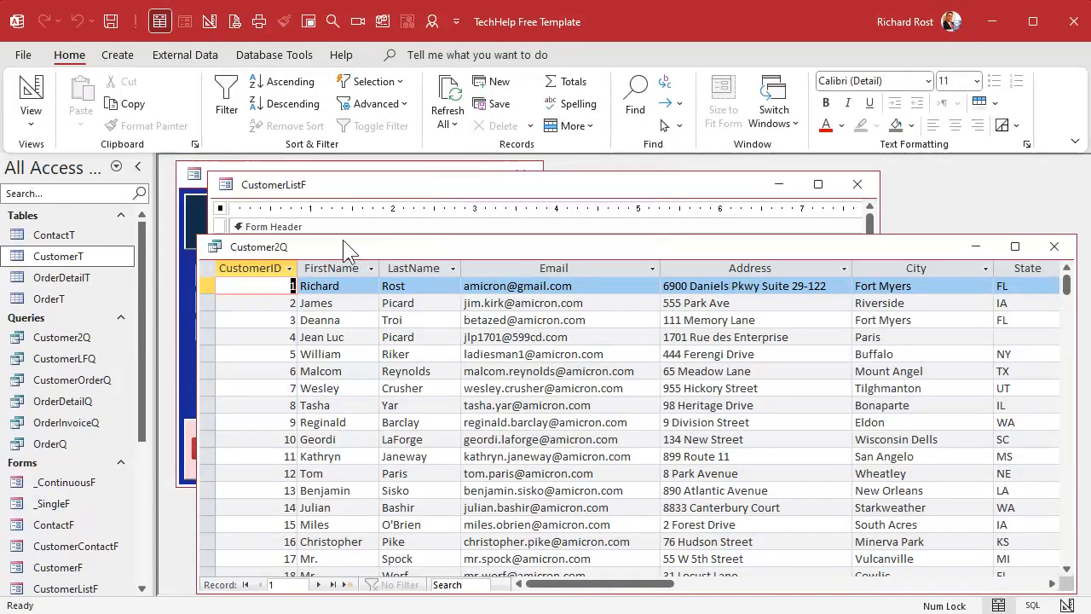
{"action": "left_click_drag", "start_coordinate": [349, 254], "coordinate": [328, 217]}
{"action": "left_click_drag", "start_coordinate": [559, 548], "coordinate": [809, 552]}
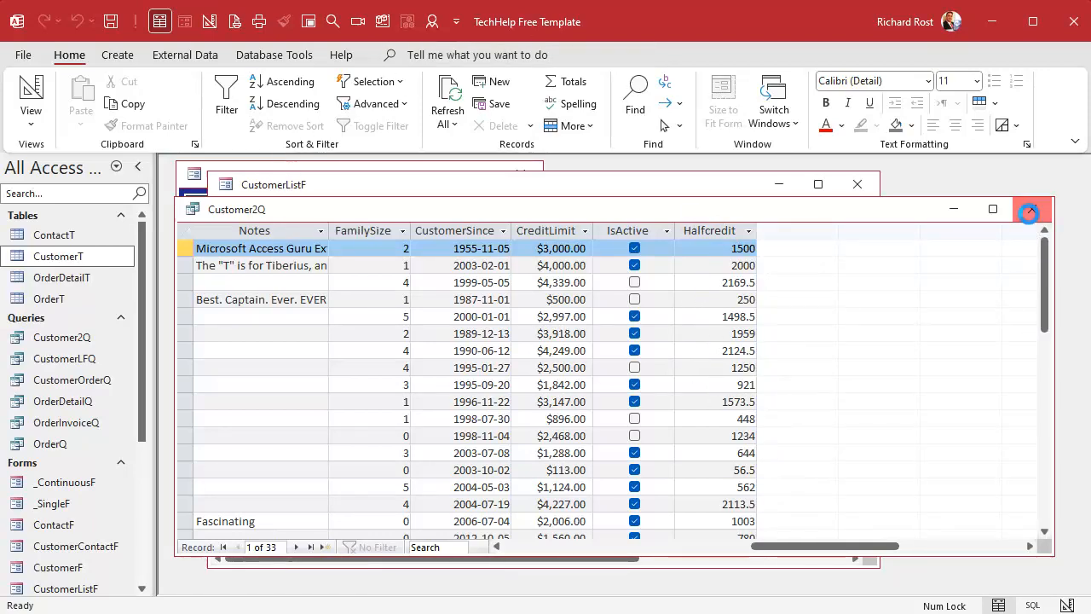
{"action": "left_click", "coordinate": [1031, 209]}
Set the Record Source of the CustomerListF form to Customer2Q.
{"action": "double_click", "coordinate": [220, 210]}
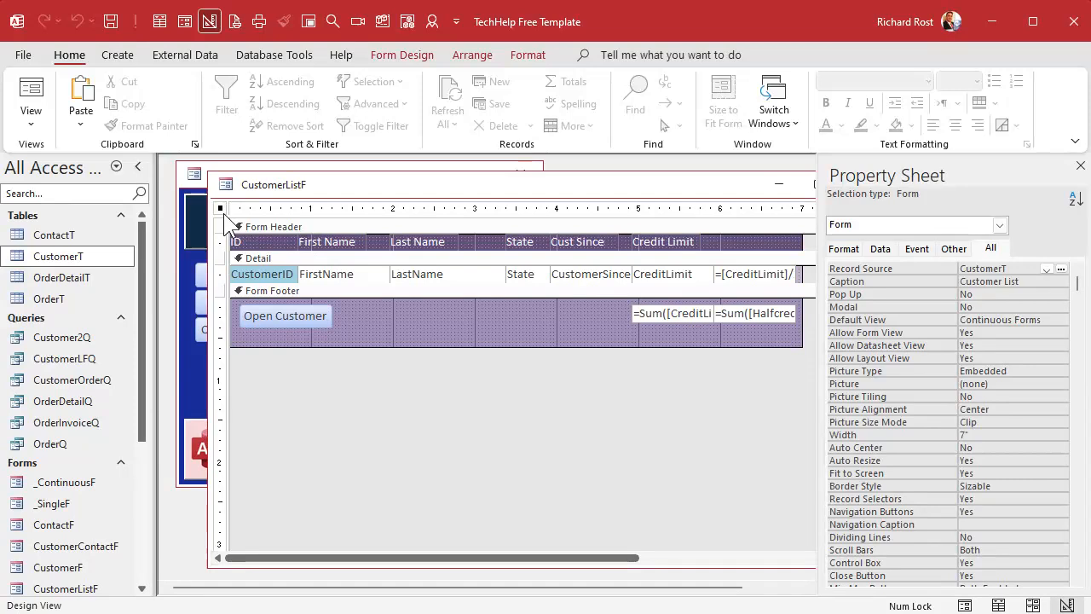
{"action": "left_click", "coordinate": [1046, 270]}
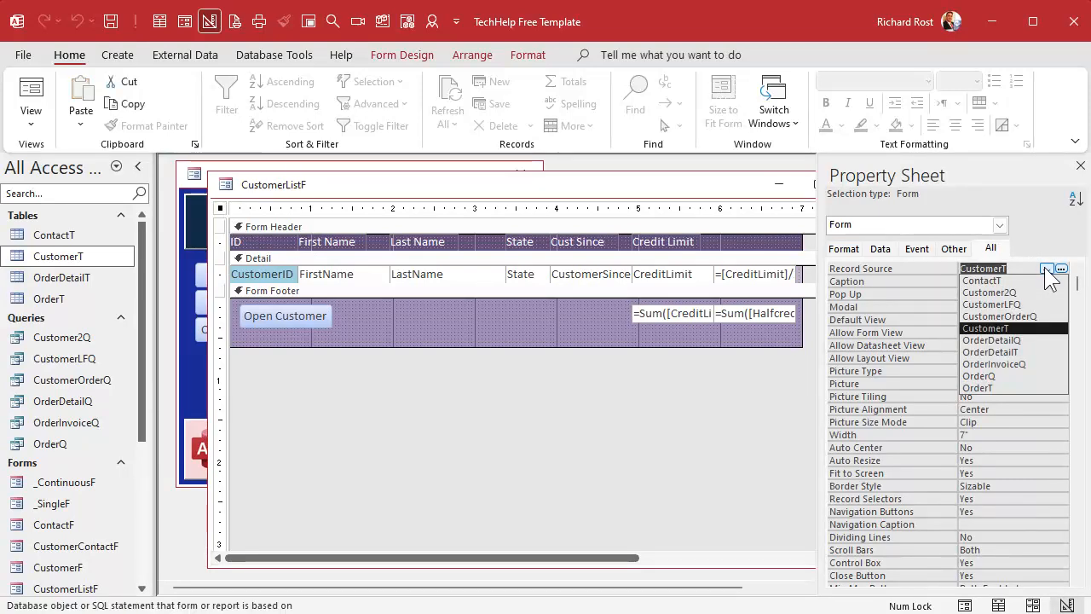
{"action": "left_click", "coordinate": [1028, 295]}
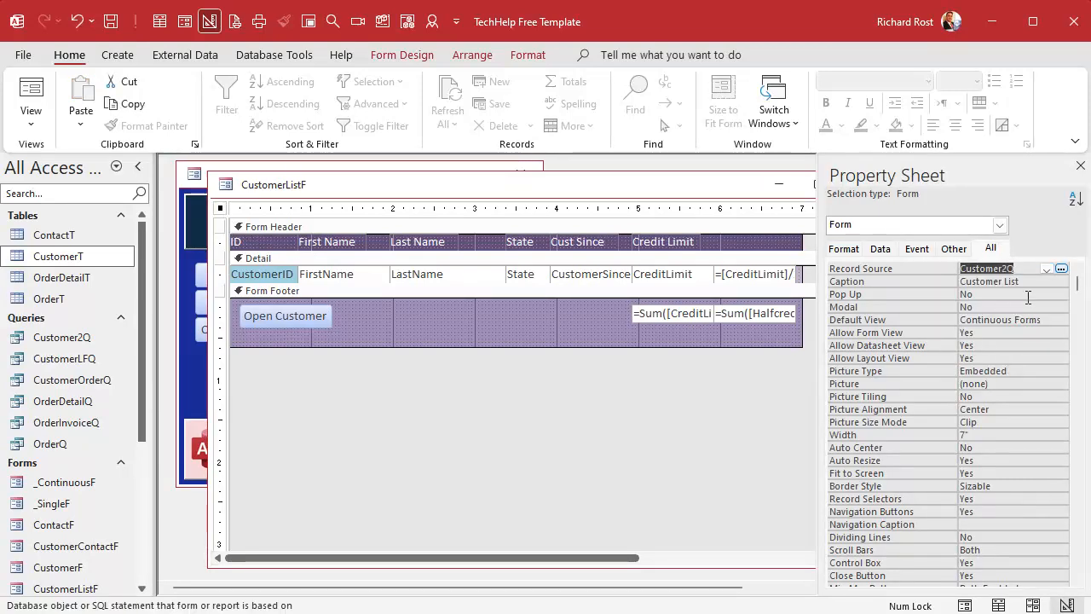
{"action": "left_click", "coordinate": [1079, 166]}
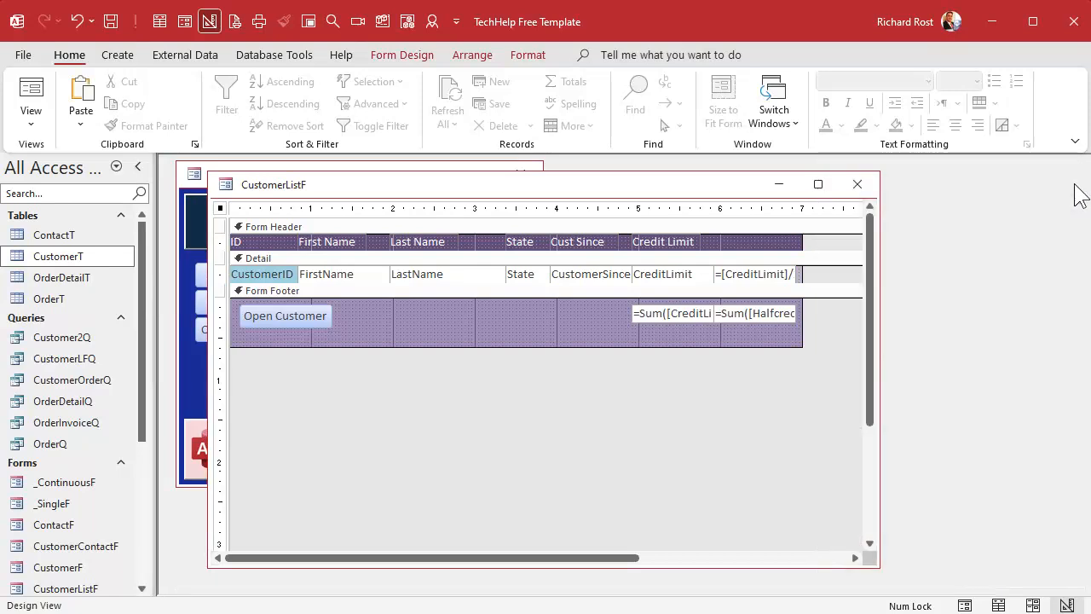
Set the Control Source of the Halfcredit text box in the Detail section to the Halfcredit field.
{"action": "double_click", "coordinate": [762, 274]}
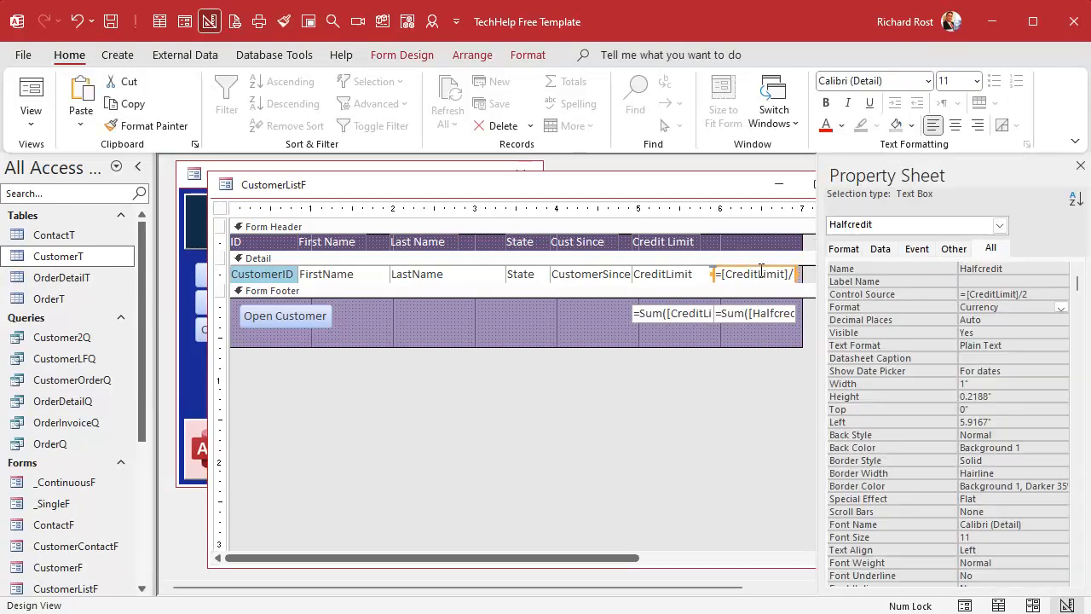
{"action": "left_click", "coordinate": [1009, 294]}
{"action": "left_click", "coordinate": [1048, 294]}
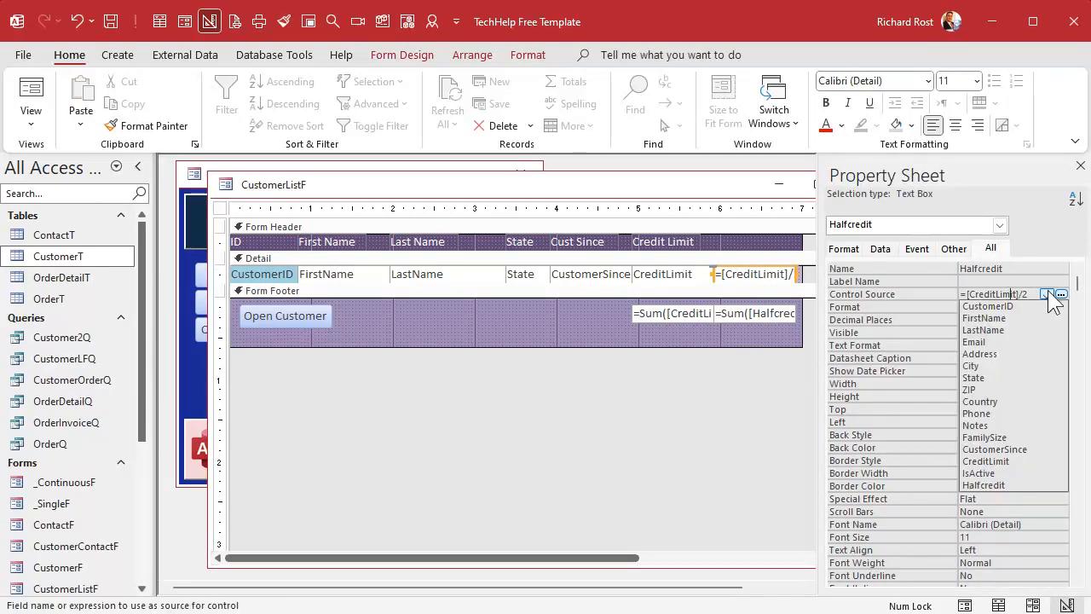
{"action": "left_click", "coordinate": [1014, 485]}
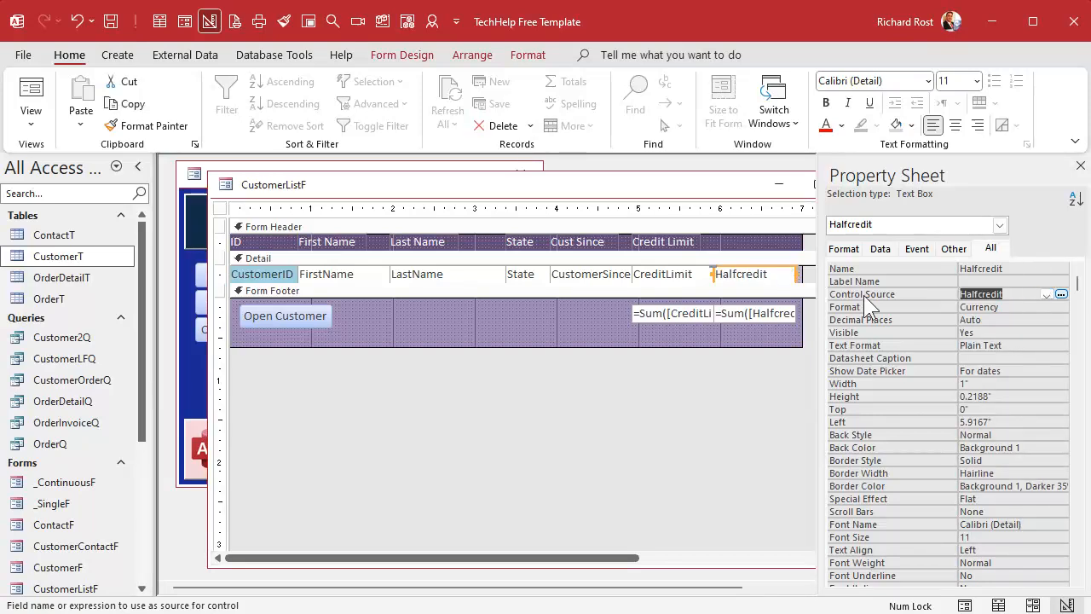
Check the Control Source of the Halfcredit footer sum, and close and reopen the Customer List to check both footer totals.
{"action": "left_click", "coordinate": [740, 316]}
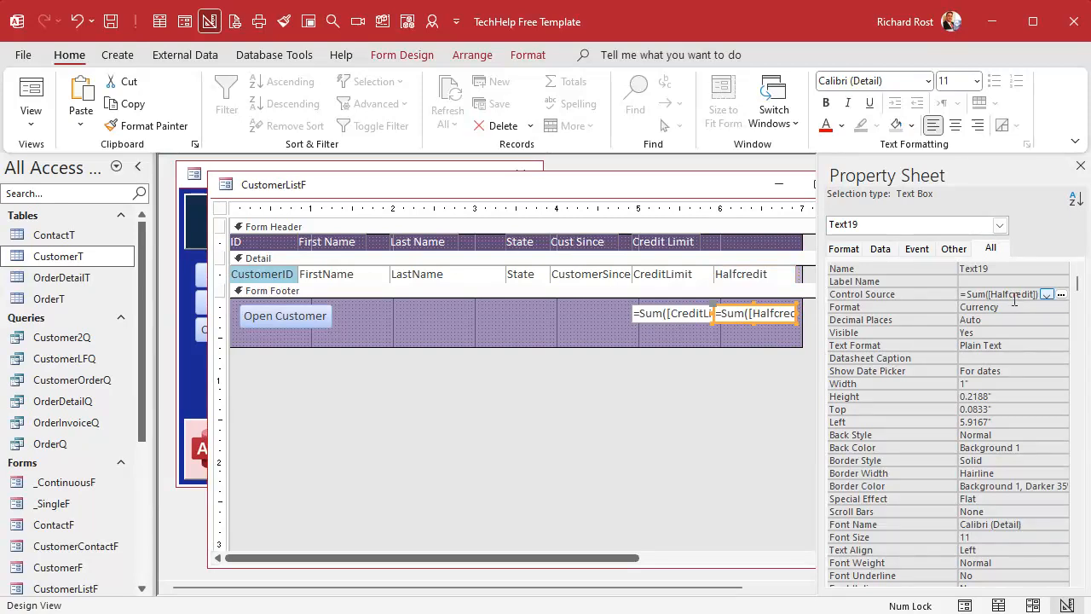
{"action": "left_click", "coordinate": [1080, 165]}
{"action": "left_click", "coordinate": [534, 337]}
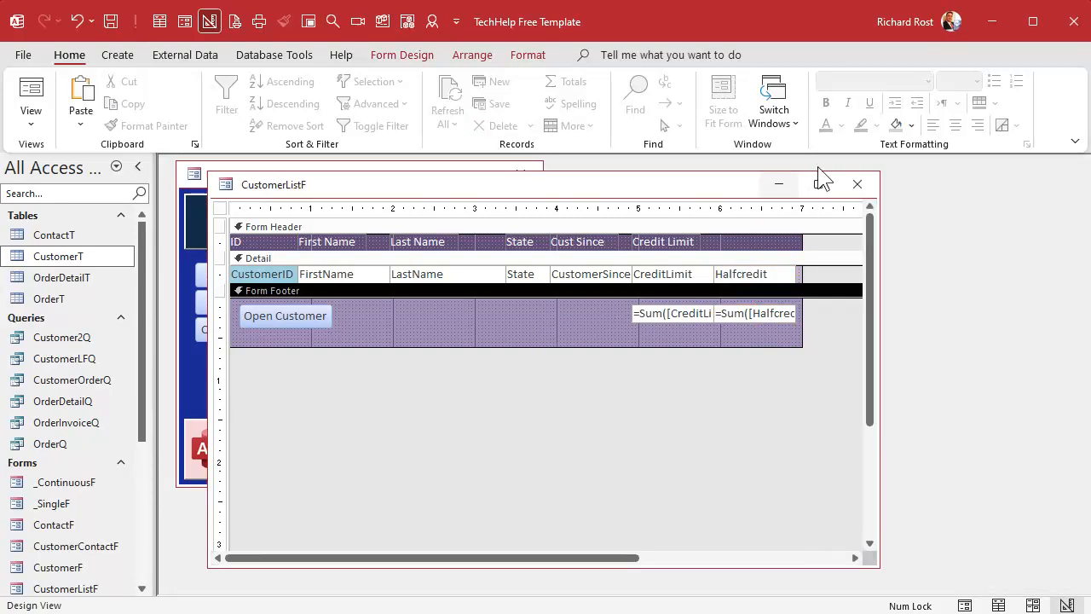
{"action": "left_click", "coordinate": [856, 186]}
{"action": "left_click", "coordinate": [302, 275]}
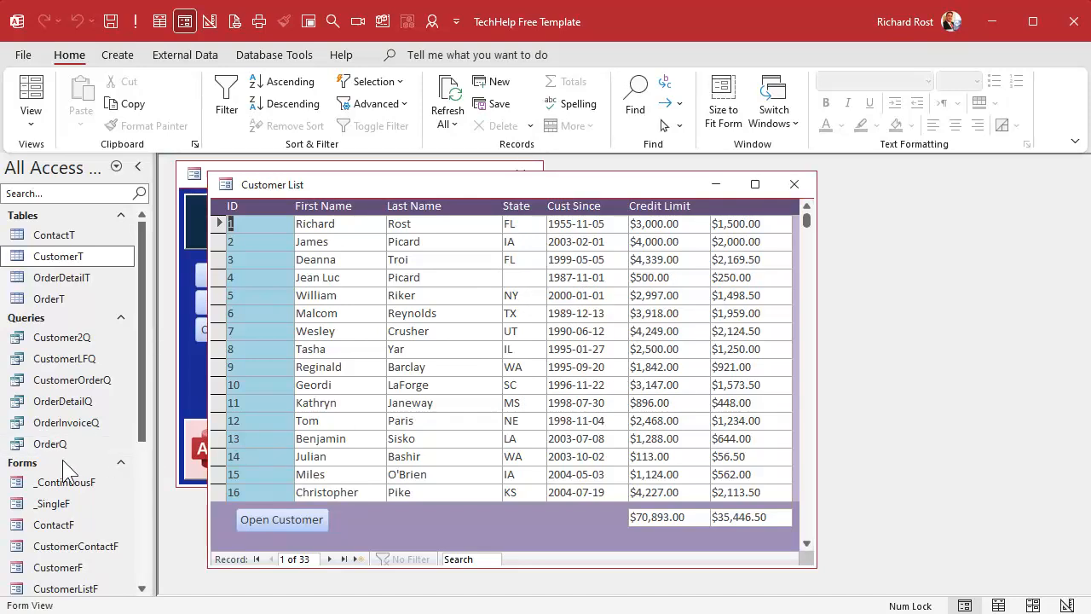
Open the _ContinuousF form to review its combined customer and order records, and close it again.
{"action": "scroll", "coordinate": [62, 459], "scroll_direction": "down", "scroll_amount": 3}
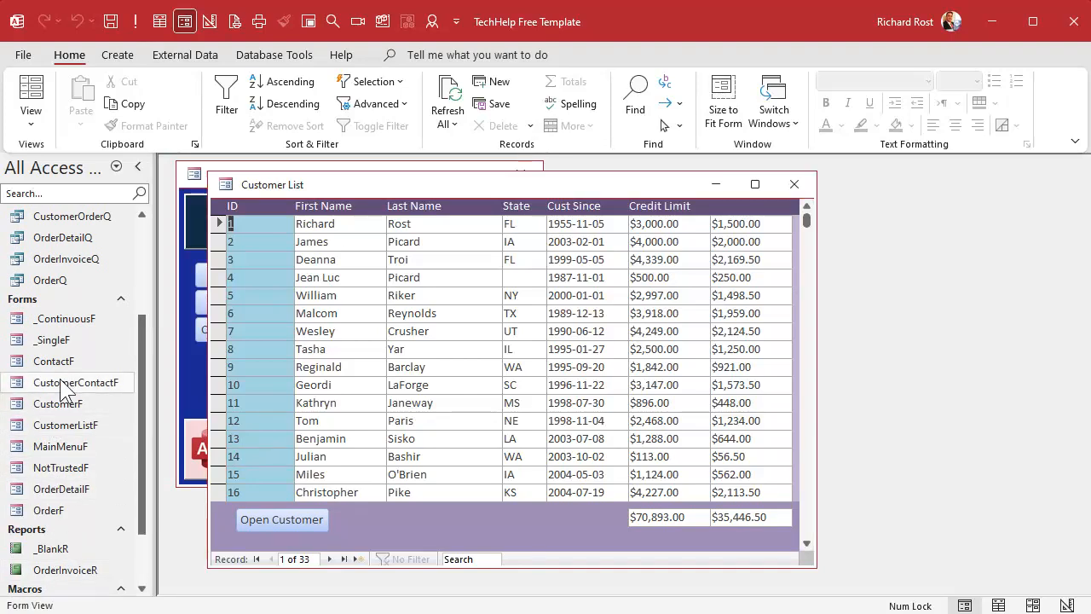
{"action": "double_click", "coordinate": [67, 321]}
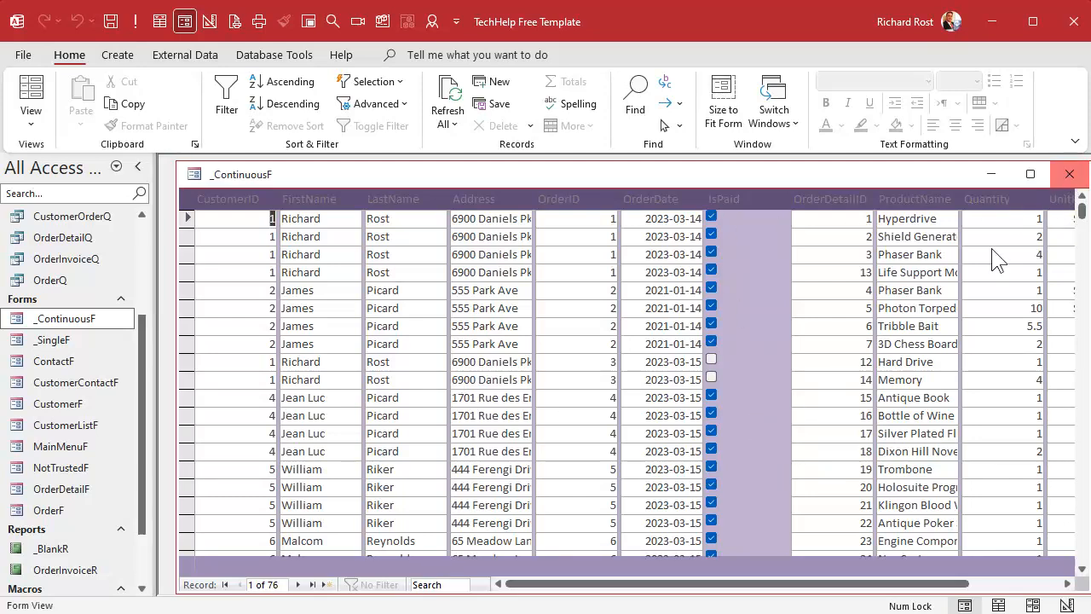
{"action": "left_click", "coordinate": [1069, 174]}
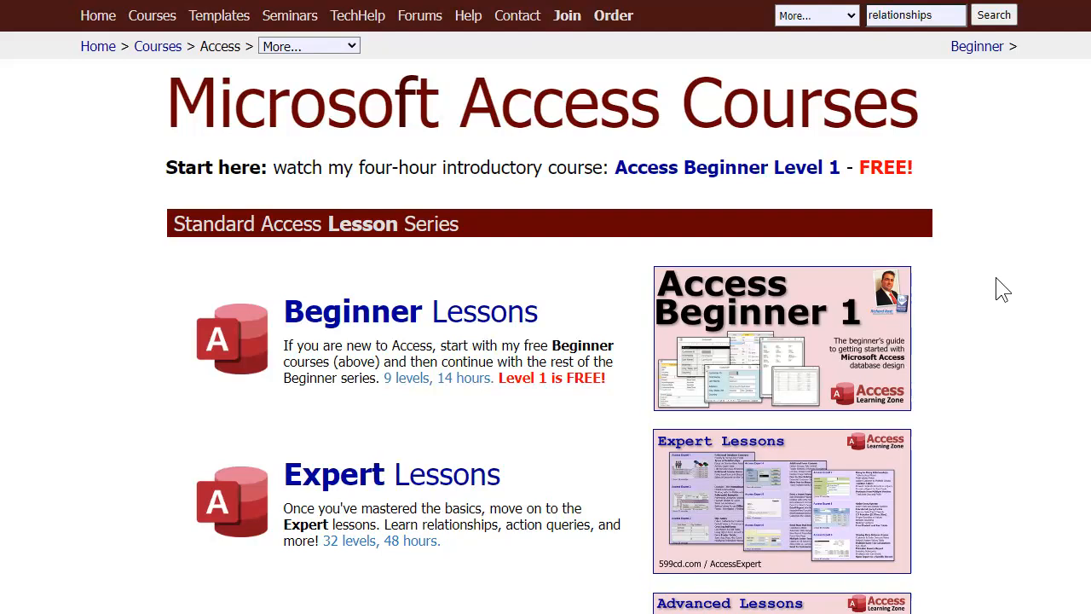
On the Microsoft Access Courses web page, open the Expert Lessons and look through the topics of the Expert classes.
{"action": "scroll", "coordinate": [1008, 266], "scroll_direction": "down", "scroll_amount": 3}
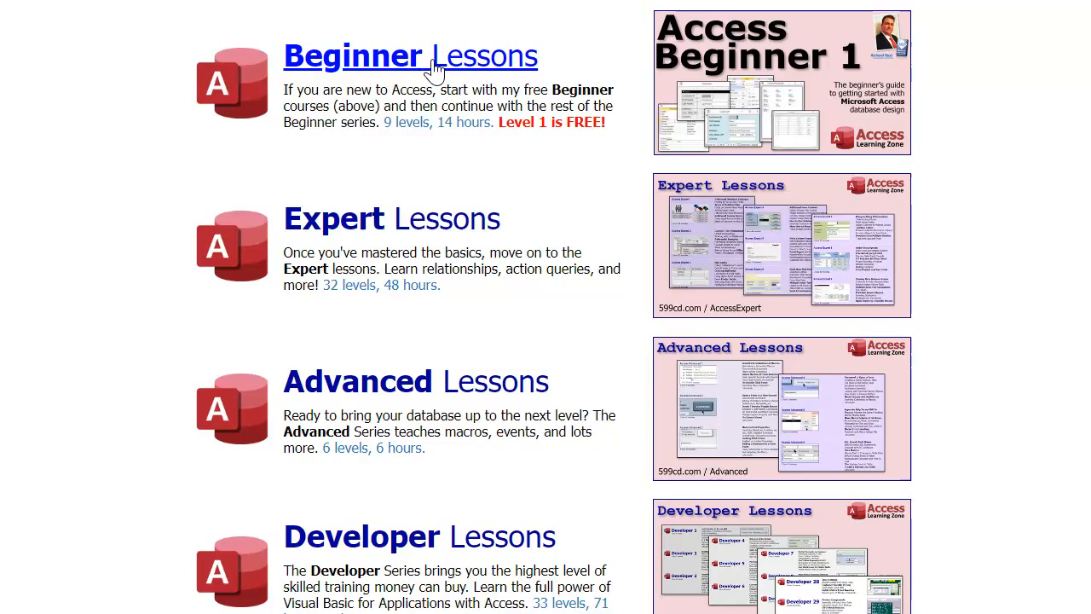
{"action": "left_click", "coordinate": [420, 237]}
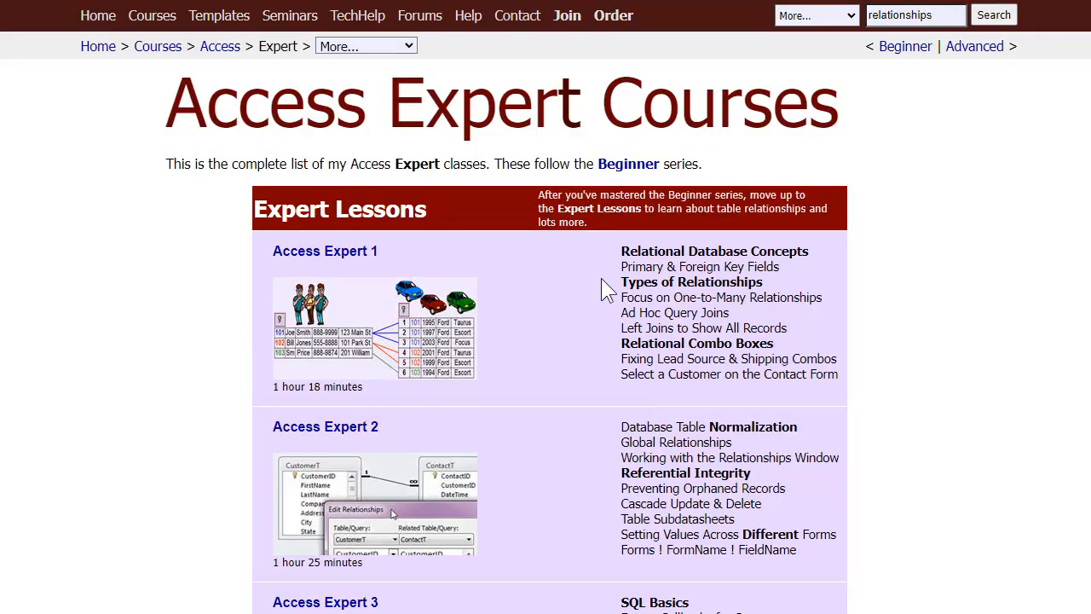
{"action": "scroll", "coordinate": [592, 365], "scroll_direction": "down", "scroll_amount": 3}
{"action": "scroll", "coordinate": [602, 291], "scroll_direction": "down", "scroll_amount": 8}
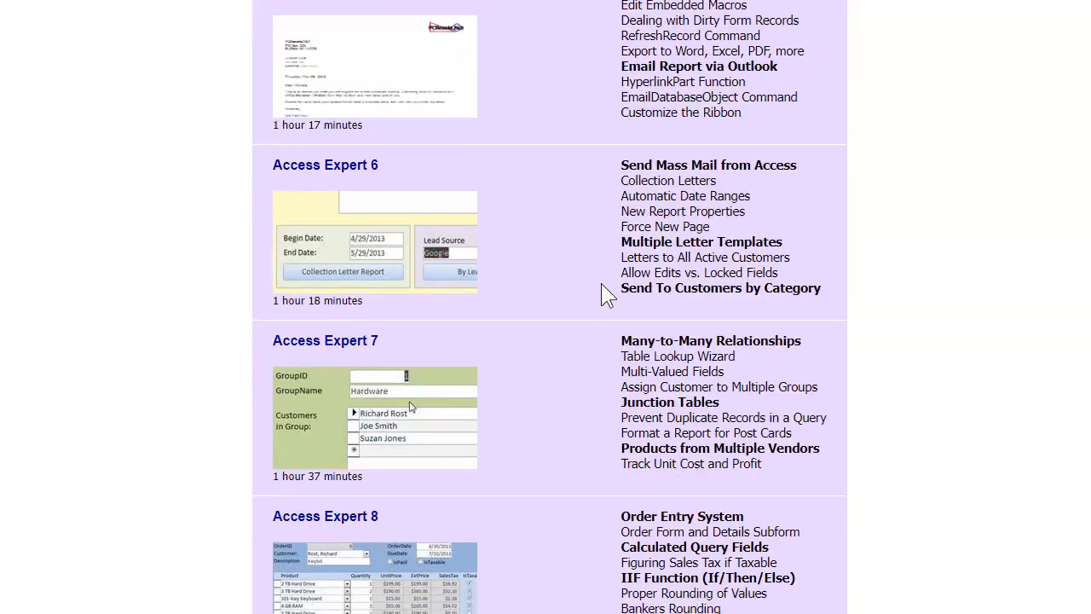
{"action": "scroll", "coordinate": [601, 283], "scroll_direction": "down", "scroll_amount": 9}
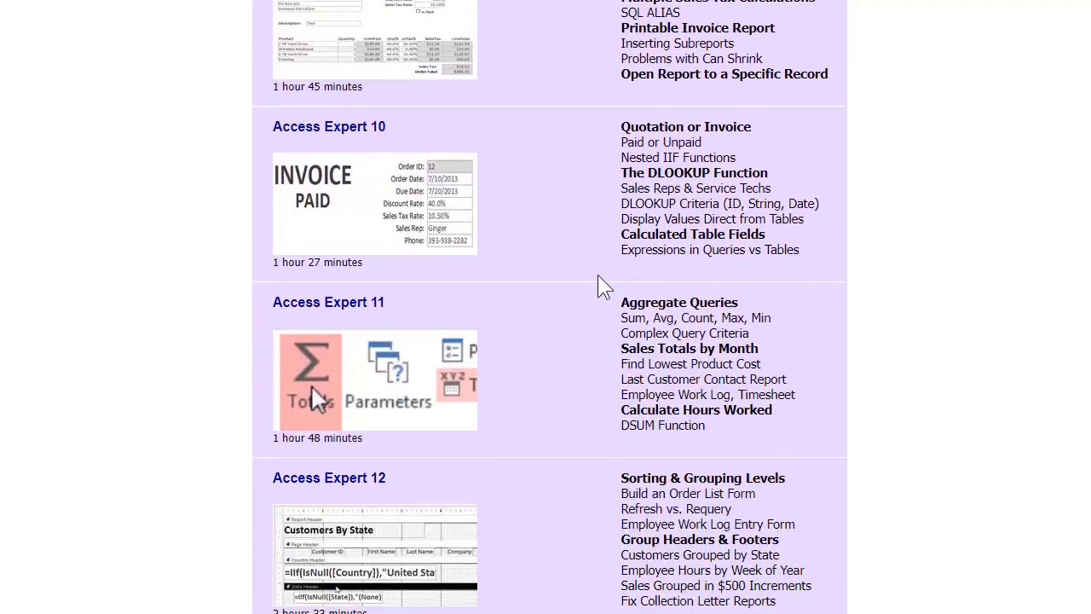
{"action": "scroll", "coordinate": [597, 261], "scroll_direction": "down", "scroll_amount": 3}
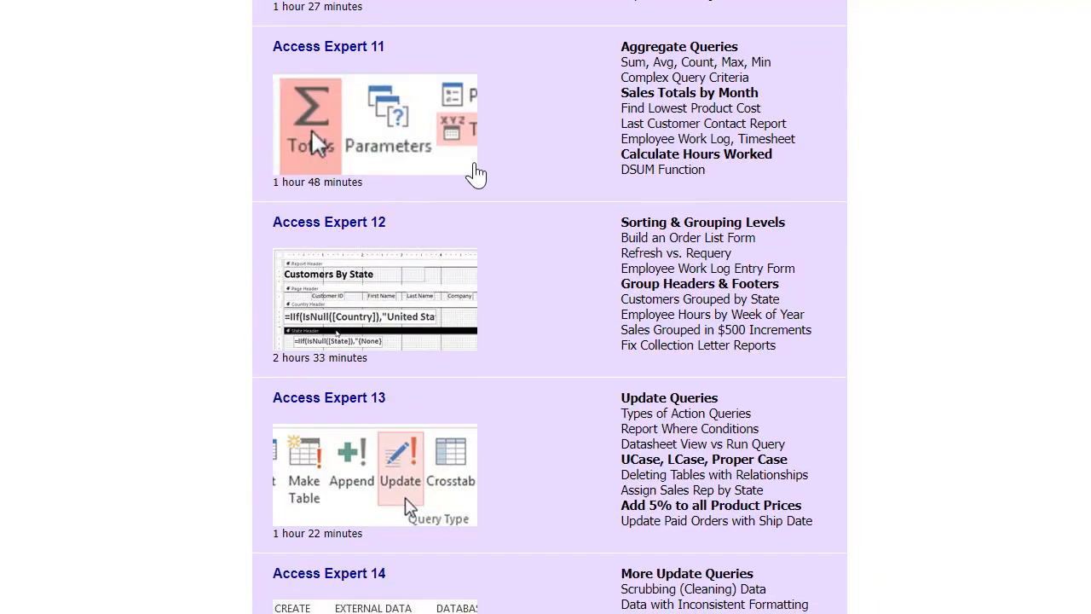
{"action": "scroll", "coordinate": [576, 207], "scroll_direction": "down", "scroll_amount": 1}
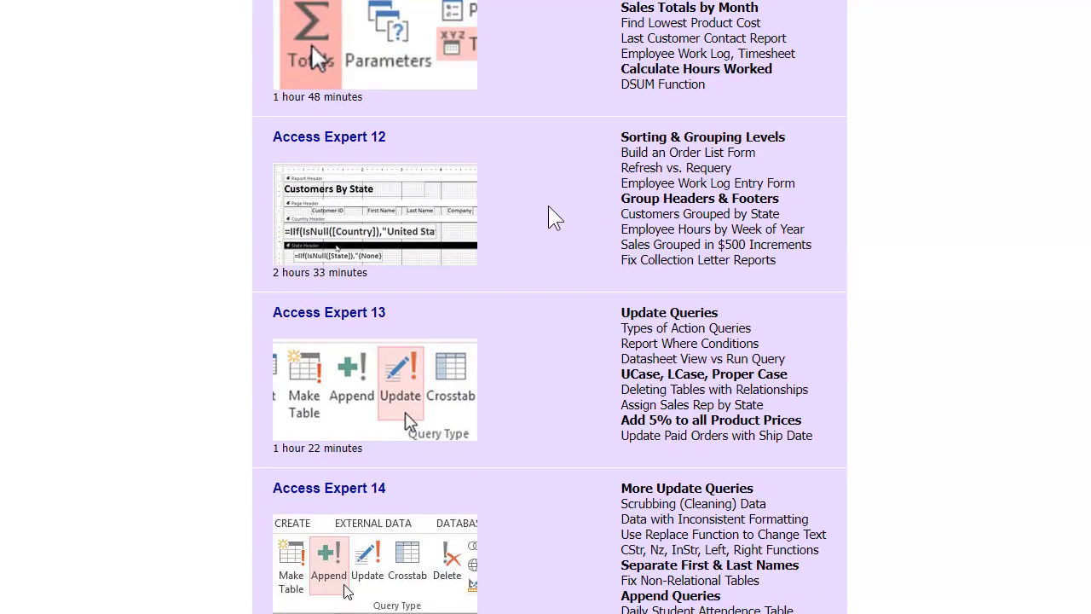
{"action": "scroll", "coordinate": [553, 217], "scroll_direction": "down", "scroll_amount": 4}
{"action": "scroll", "coordinate": [562, 381], "scroll_direction": "up", "scroll_amount": 20}
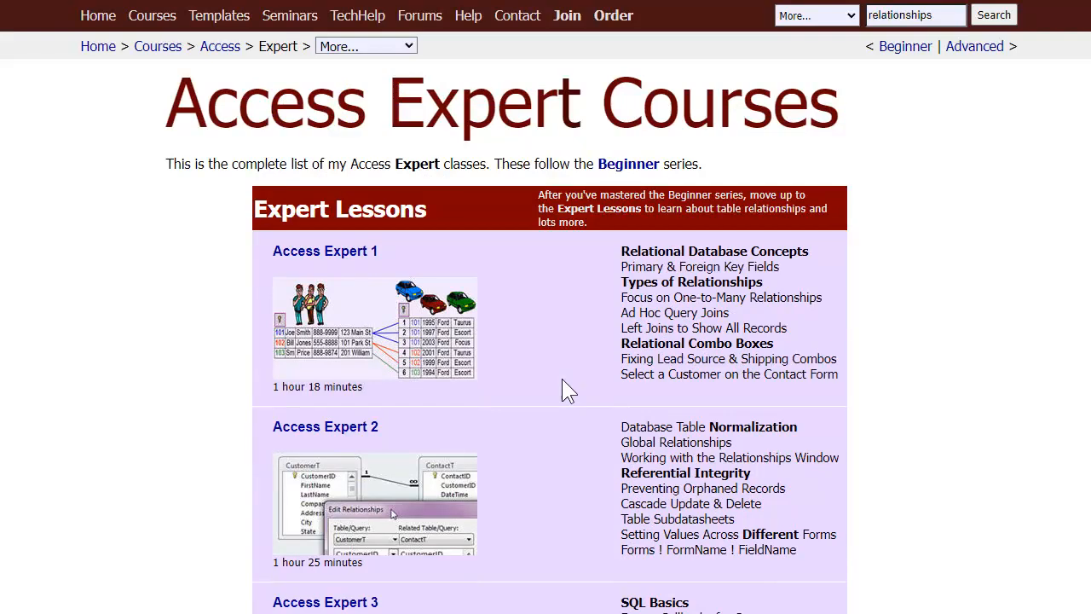